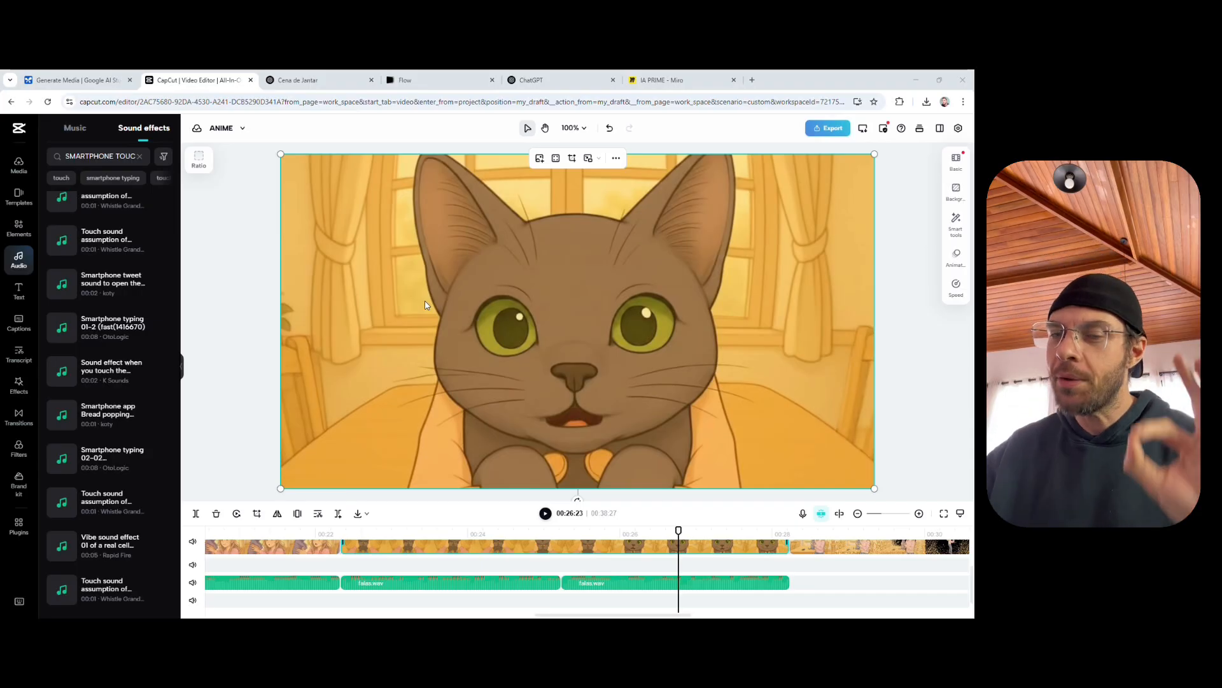
# Switch to Flow and browse the covers of the Jun 07 - 0726 and Jun 06 - 2106 projects
pyautogui.click(400, 85)
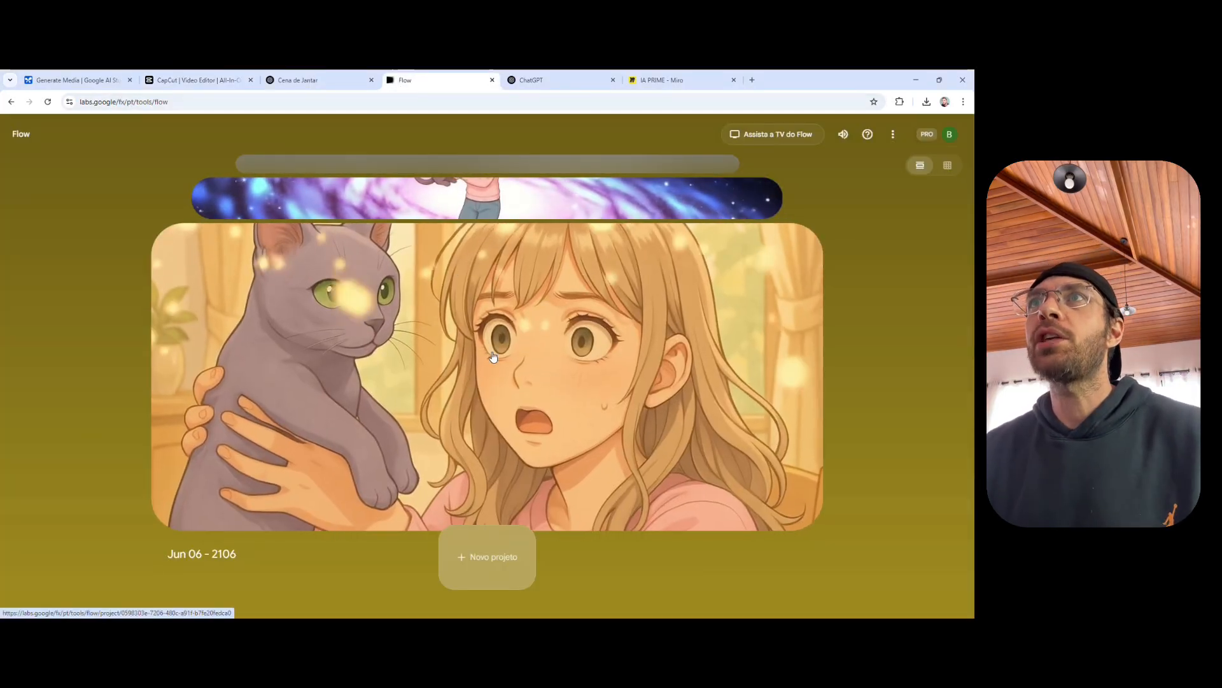
pyautogui.scroll(1, 494, 356)
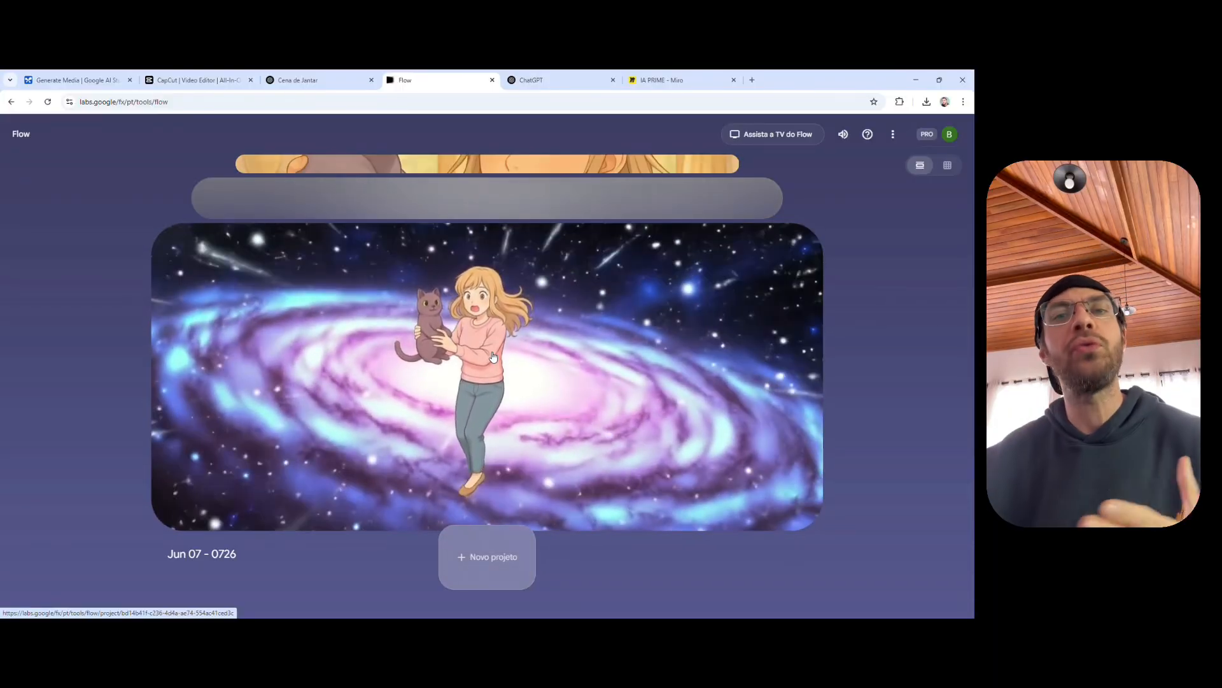
pyautogui.scroll(-1, 492, 356)
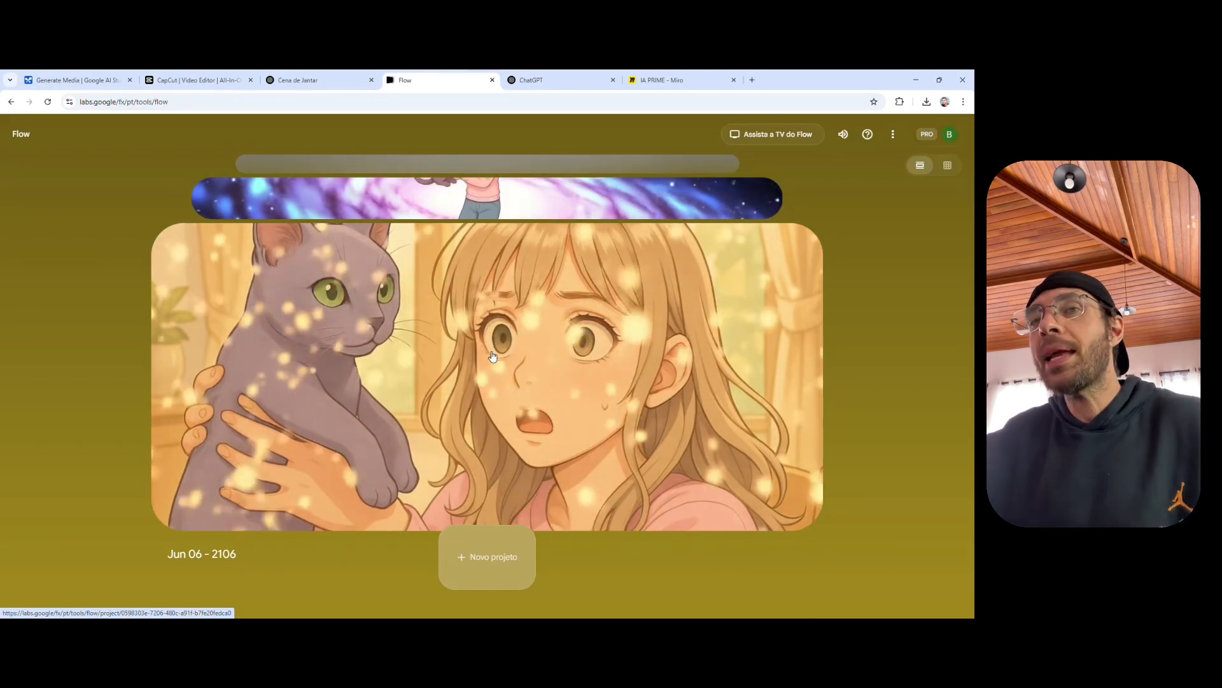
pyautogui.scroll(1, 493, 356)
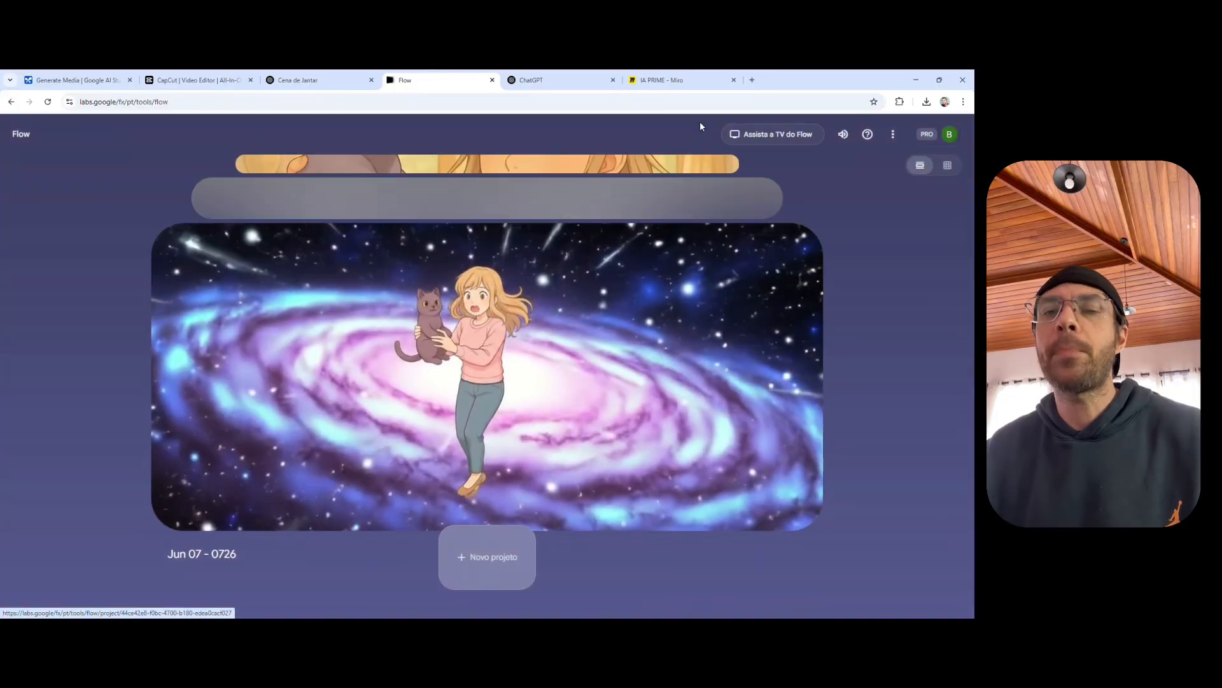
# Switch to the IA PRIME Miro board and examine the diagram from FAZENDO ANIME COM FLOW through CONSISTÊNCIA and its branches
pyautogui.click(700, 80)
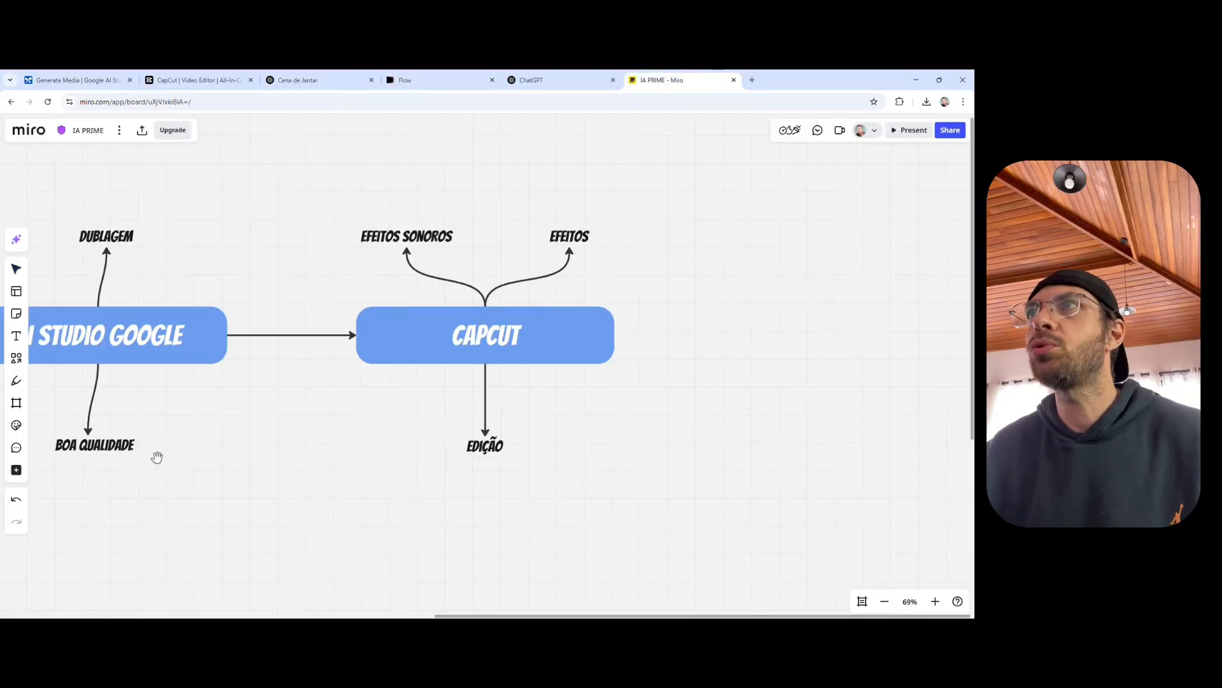
pyautogui.hscroll(-15, 156, 457)
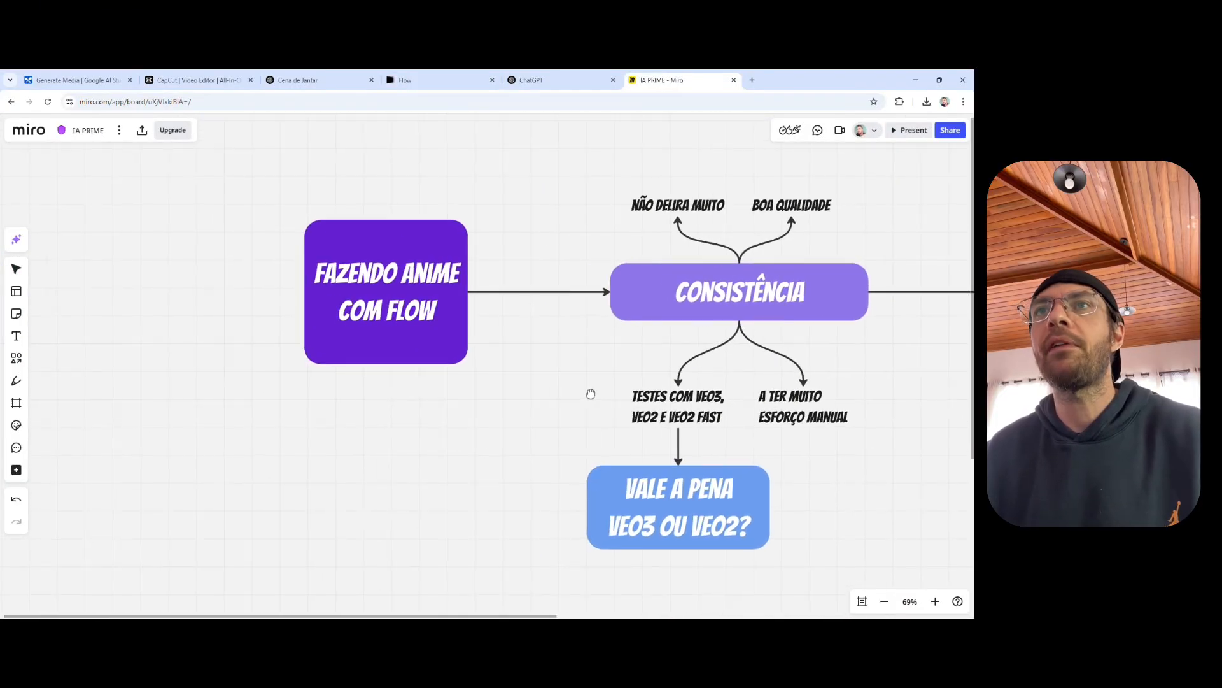
pyautogui.moveTo(591, 394); pyautogui.dragTo(605, 415)
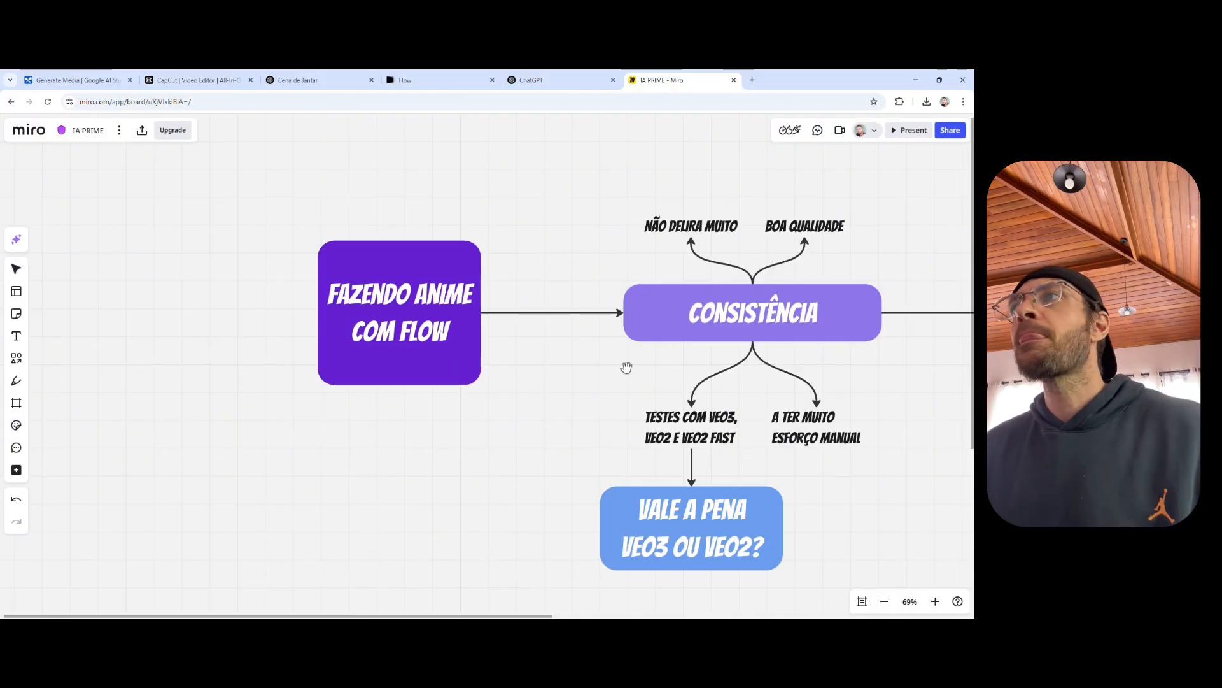
pyautogui.moveTo(623, 365); pyautogui.dragTo(357, 364)
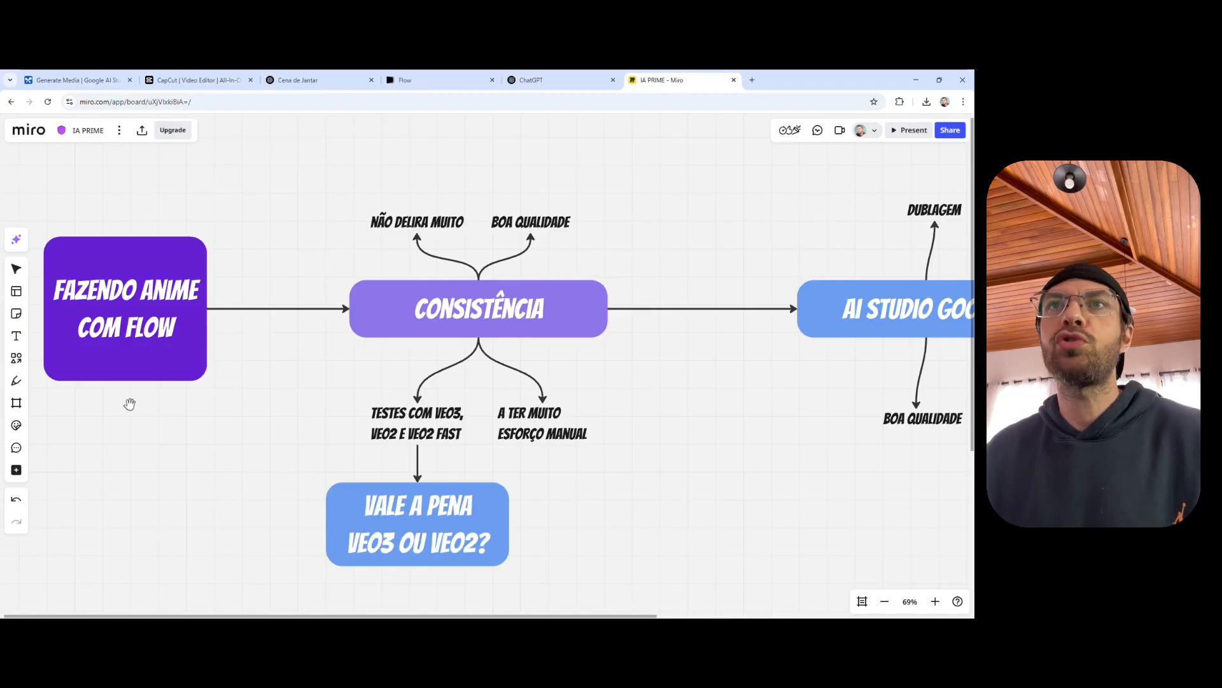
pyautogui.moveTo(128, 401); pyautogui.dragTo(319, 421)
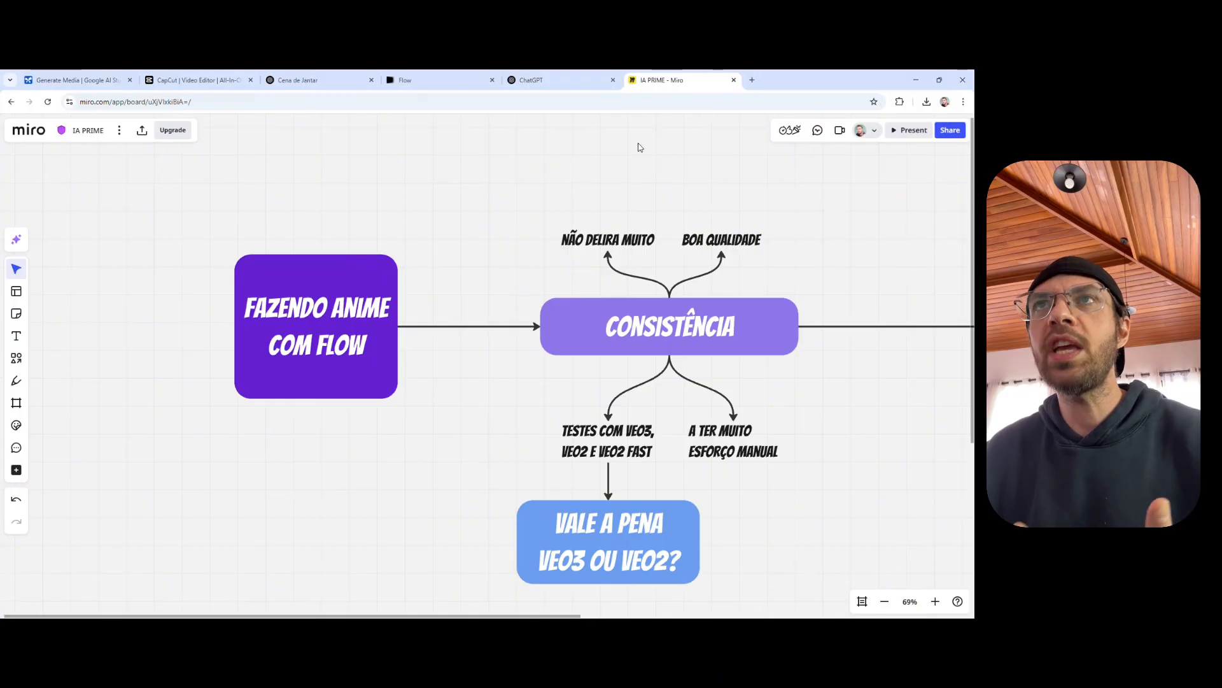
# Open the Gemini story chat in a new browser tab and expand the full prompt that begins with Cena 1
pyautogui.click(753, 80)
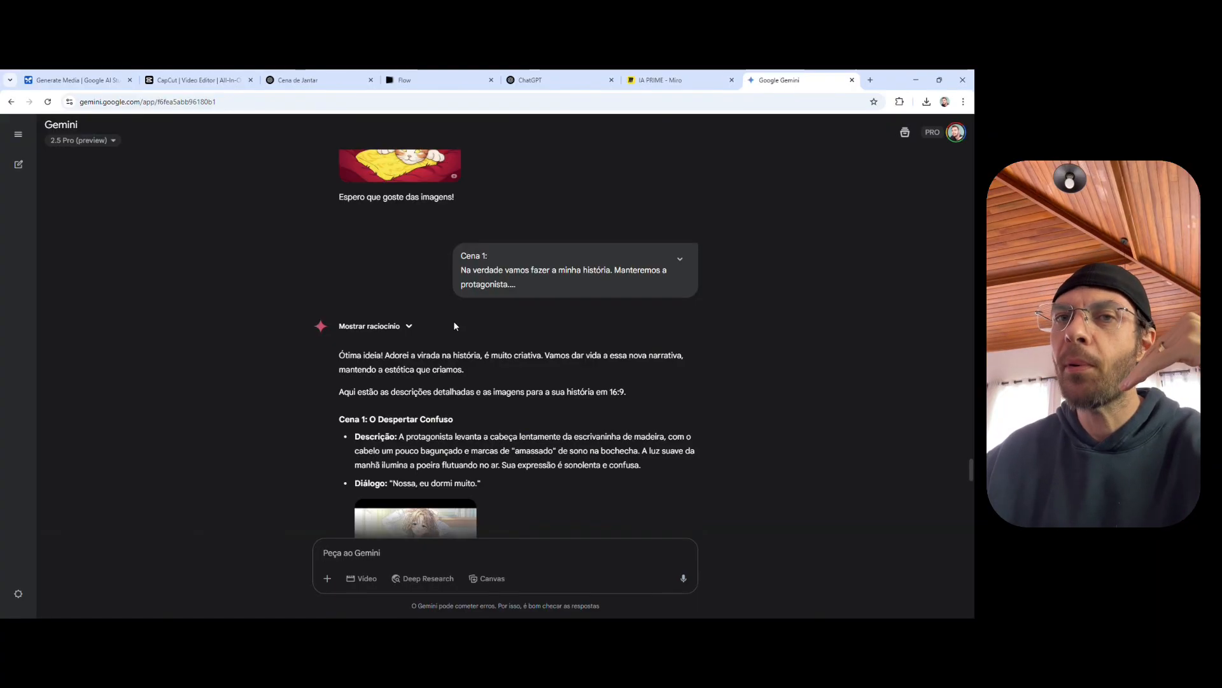
pyautogui.scroll(-15, 453, 326)
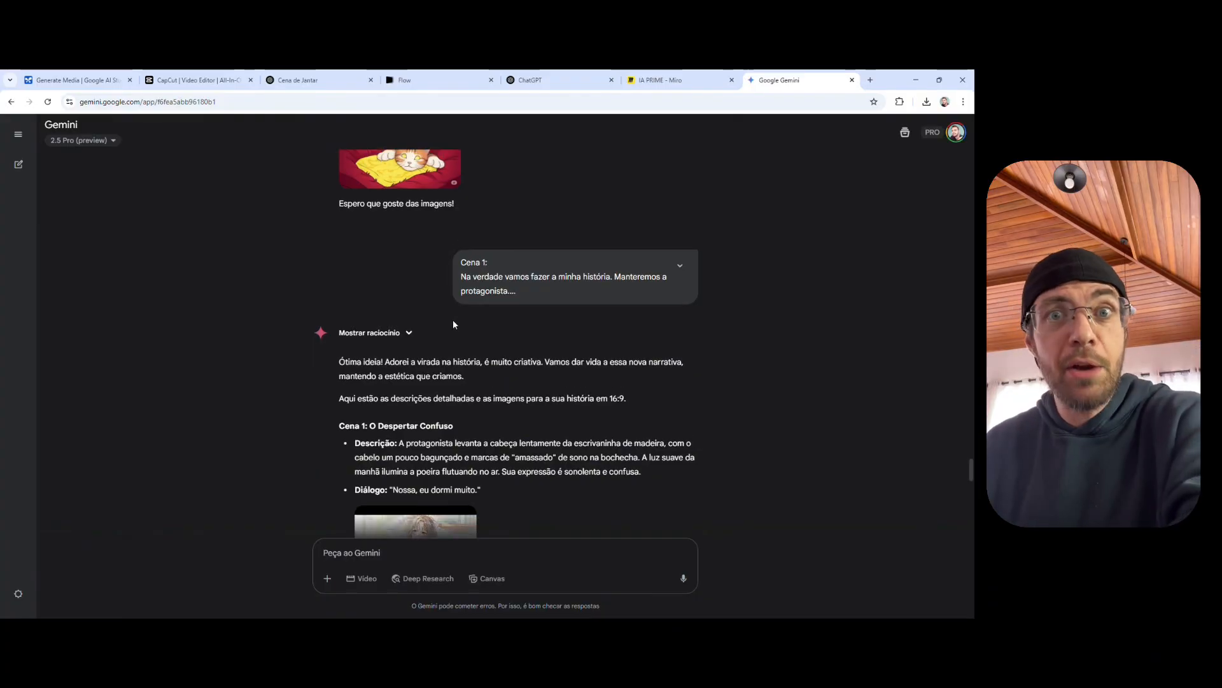
pyautogui.scroll(10, 491, 281)
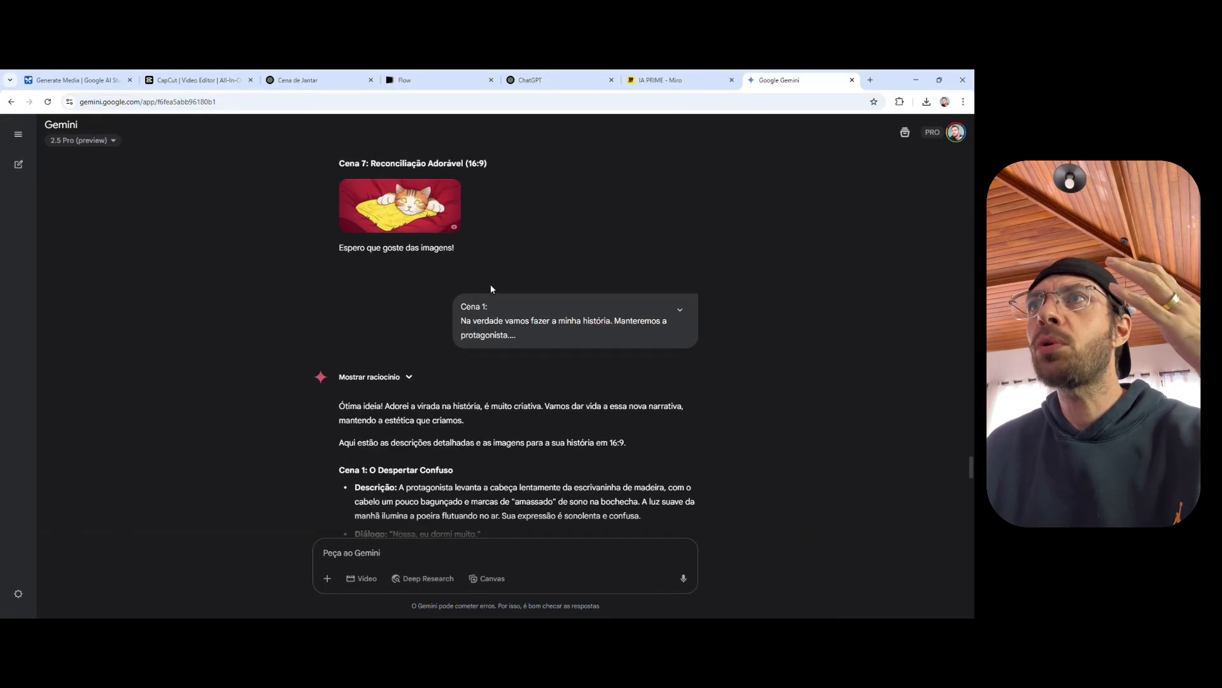
pyautogui.click(681, 311)
pyautogui.scroll(-2, 490, 267)
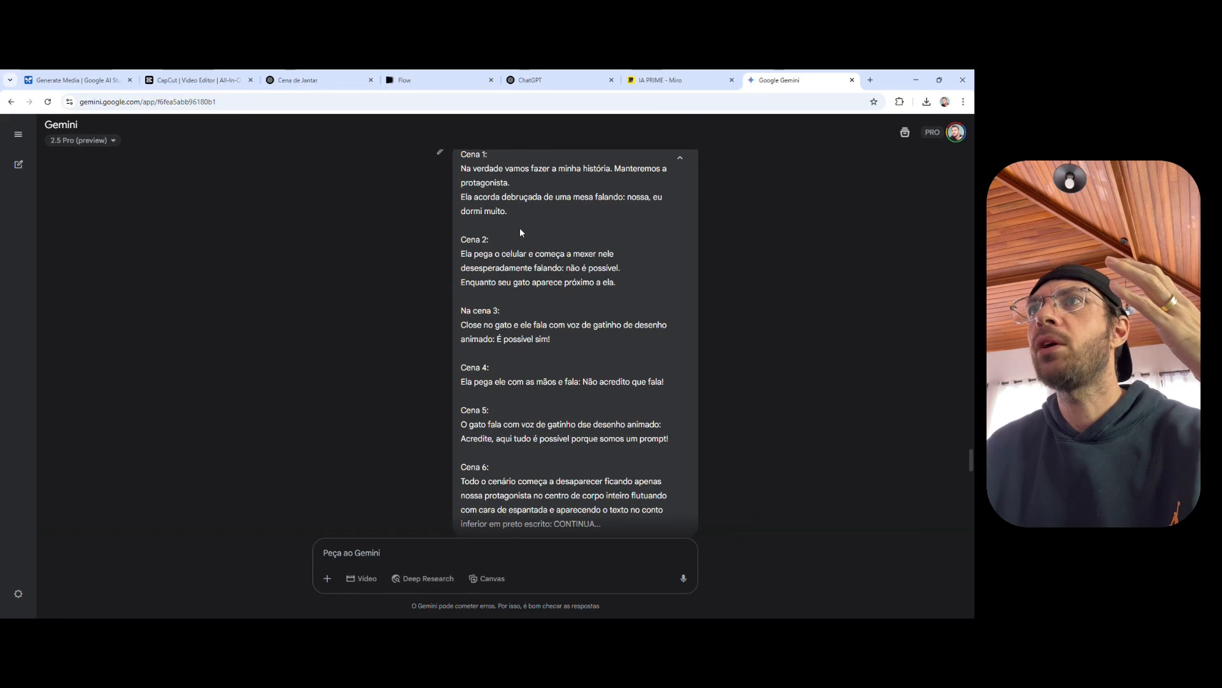
# Read through the prompt's scenes, highlighting the action lines of Cena 2, Na cena 3 and Cena 4
pyautogui.moveTo(461, 254); pyautogui.dragTo(535, 267)
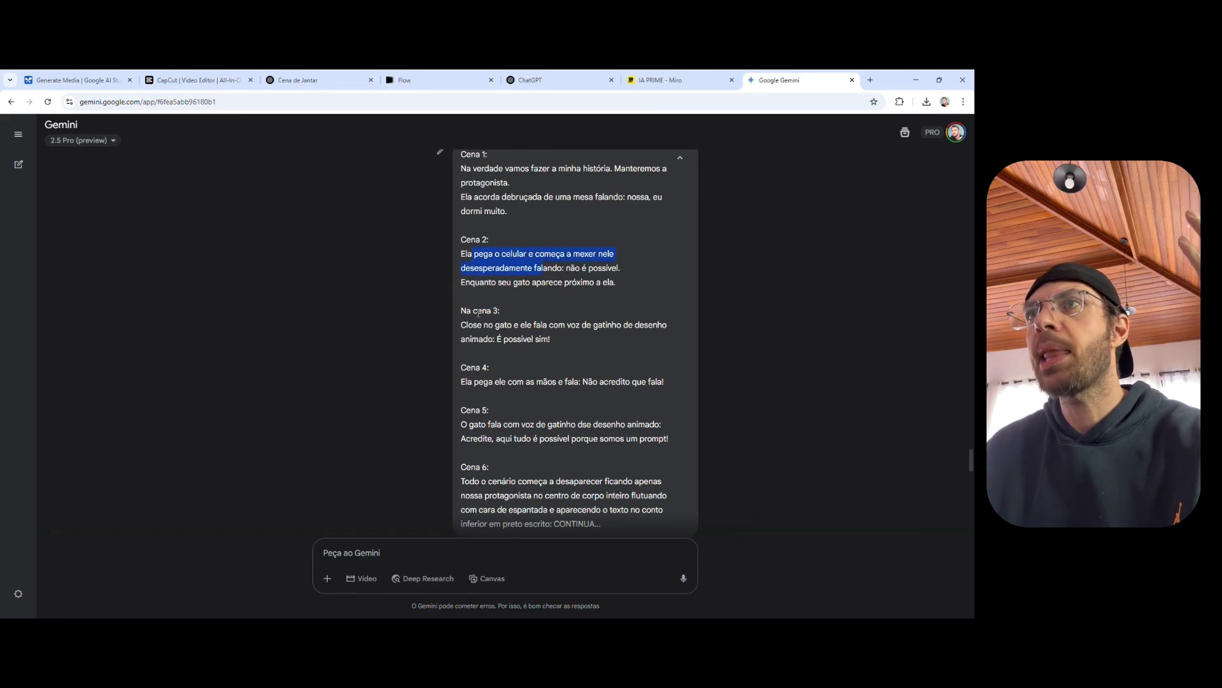
pyautogui.moveTo(466, 325); pyautogui.dragTo(551, 340)
pyautogui.moveTo(466, 381); pyautogui.dragTo(665, 382)
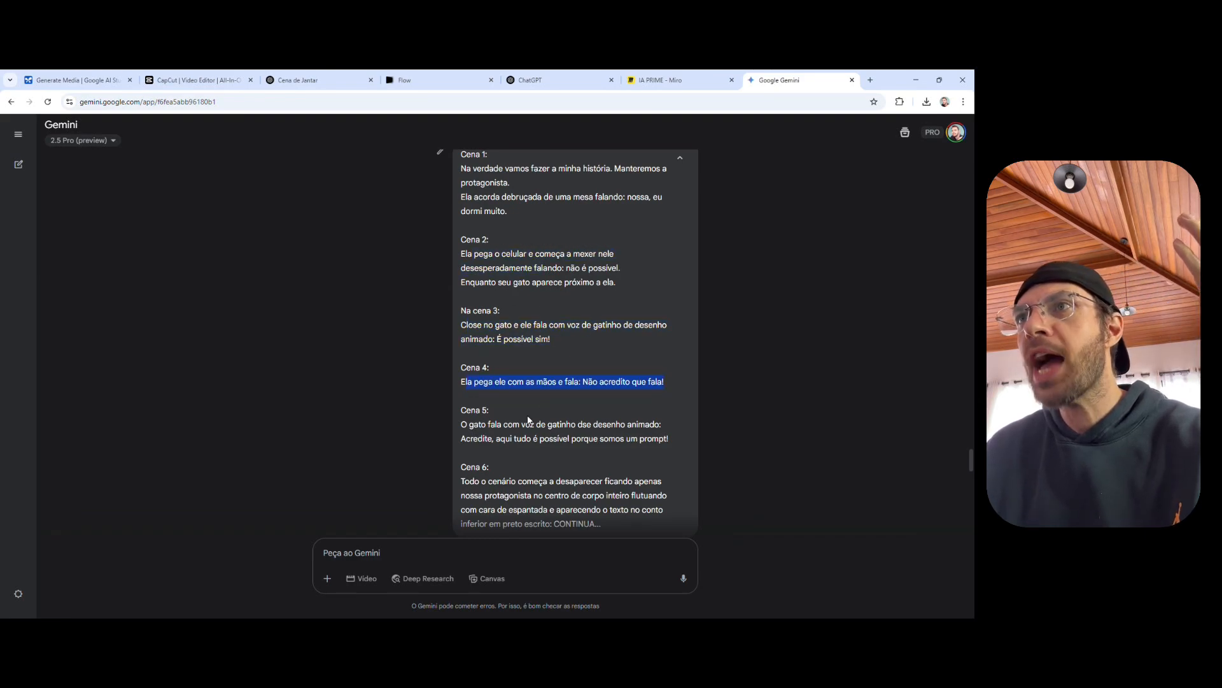
pyautogui.scroll(-3, 524, 410)
pyautogui.scroll(3, 499, 367)
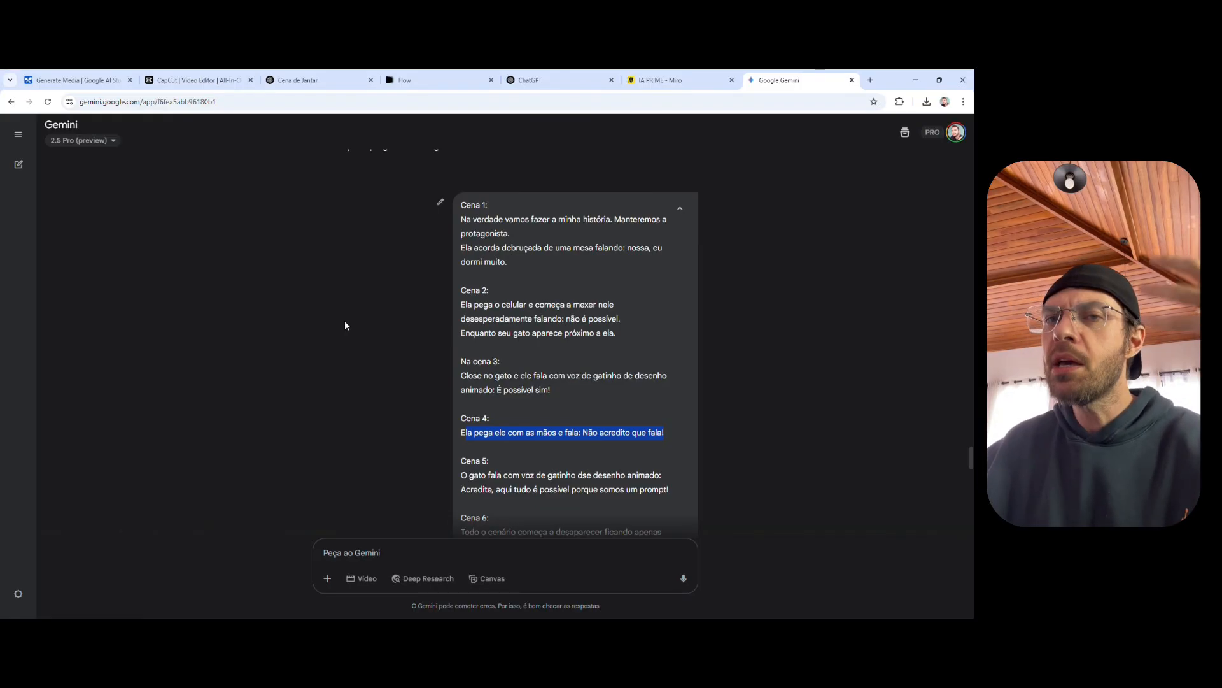
# Examine the earlier cat story images, and compare the Cena 1 and Cena 2 images in Gemini's reply for character consistency
pyautogui.scroll(20, 345, 325)
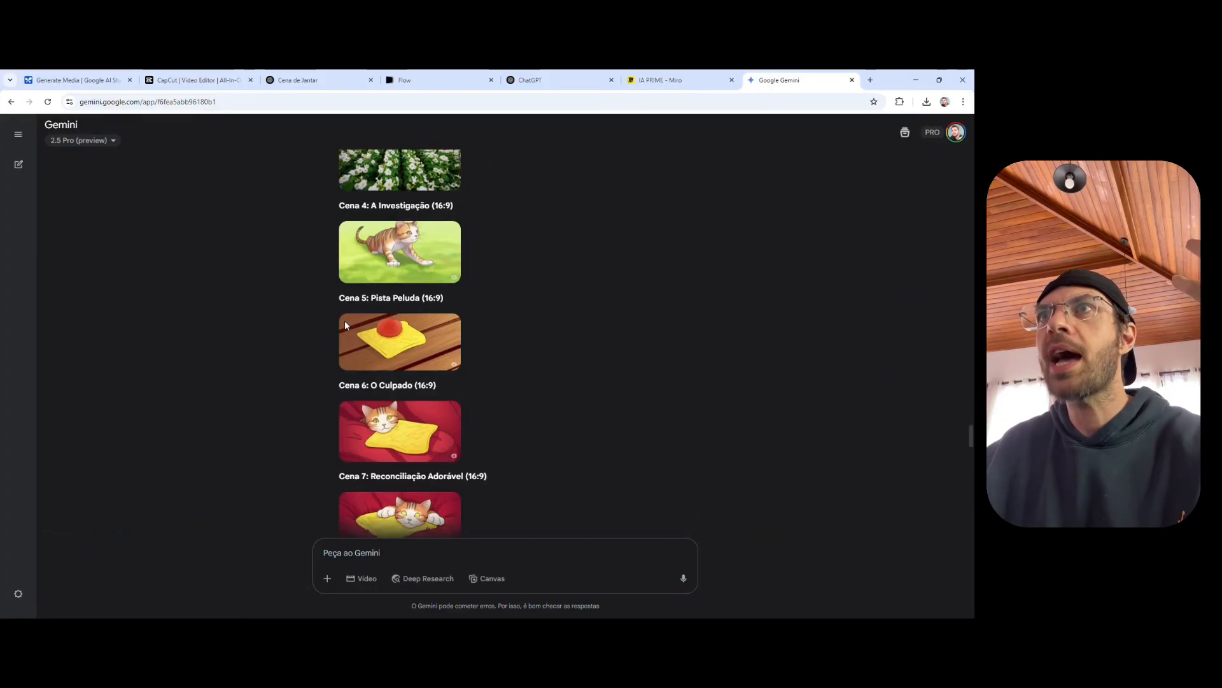
pyautogui.scroll(-20, 343, 329)
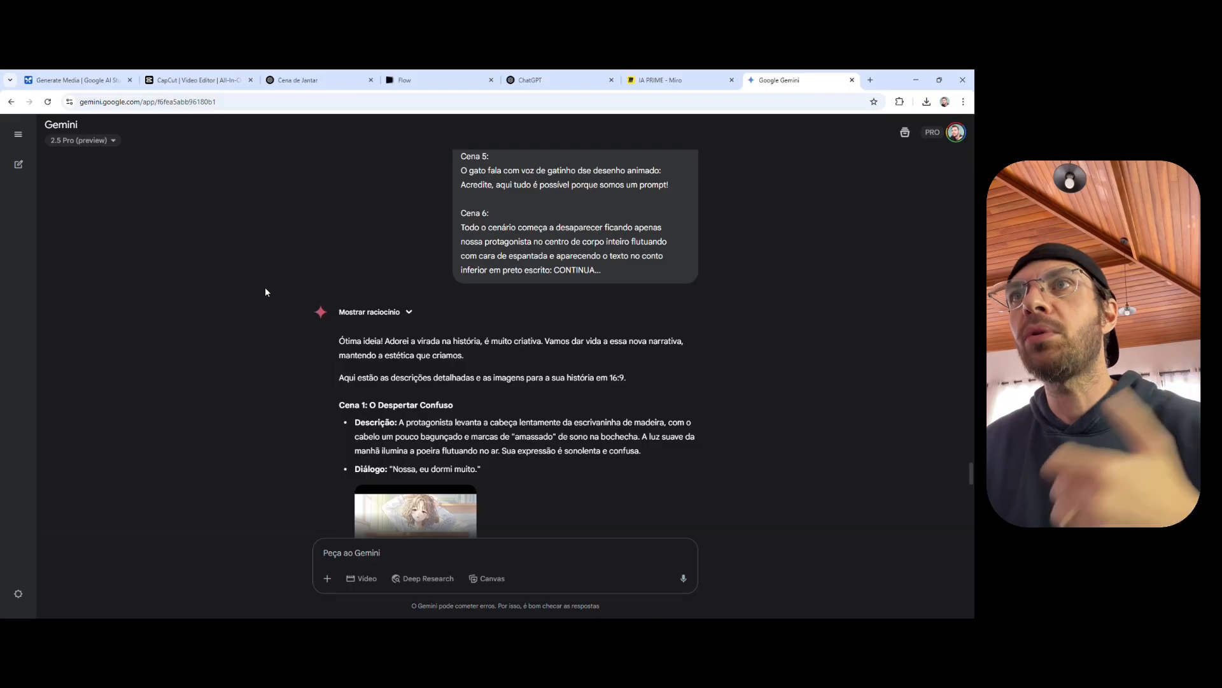
pyautogui.scroll(-2, 265, 286)
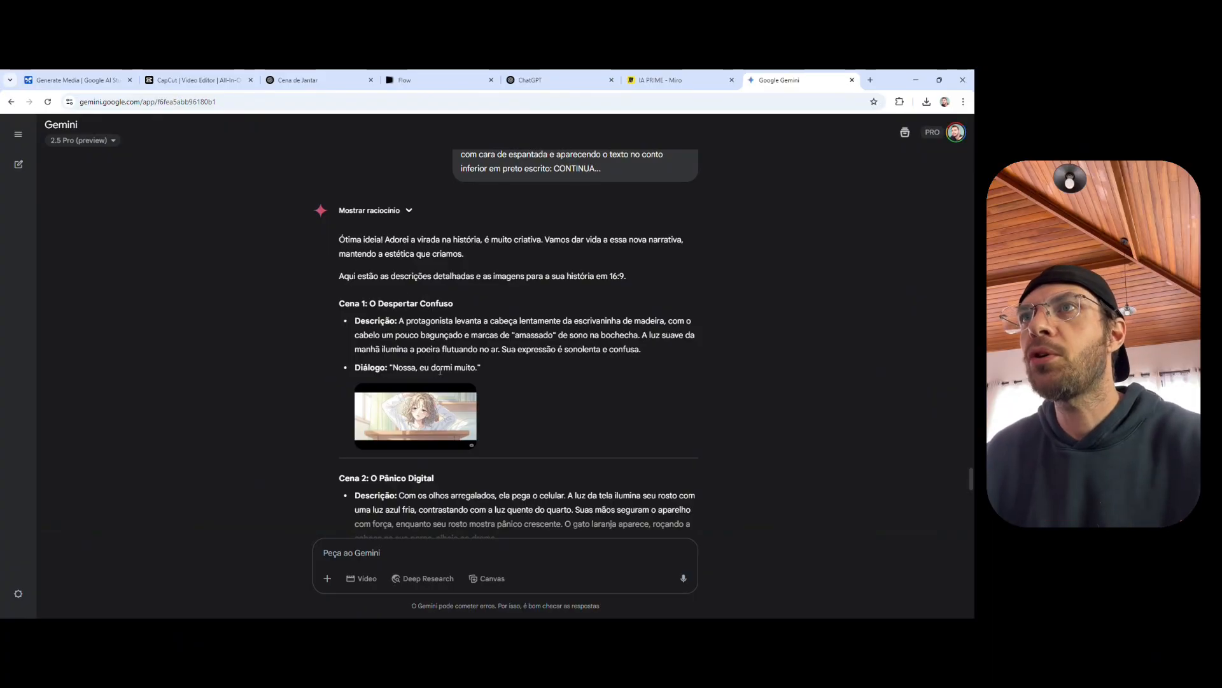
pyautogui.scroll(-1, 519, 345)
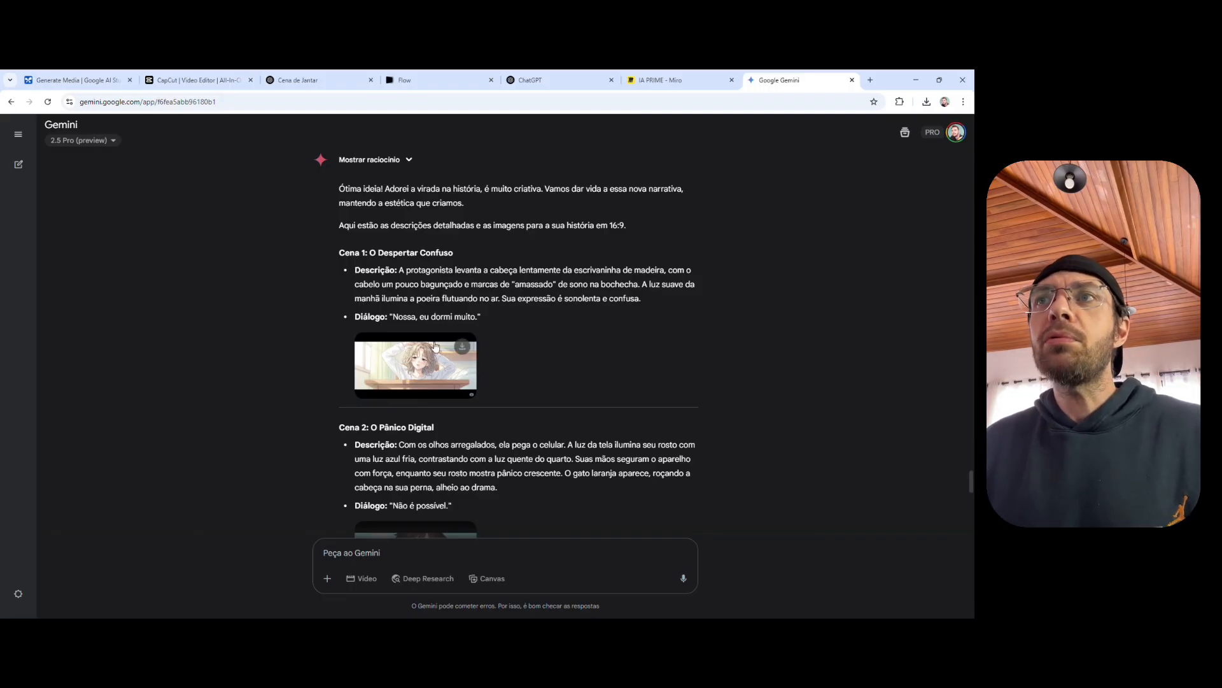
pyautogui.scroll(-3, 435, 345)
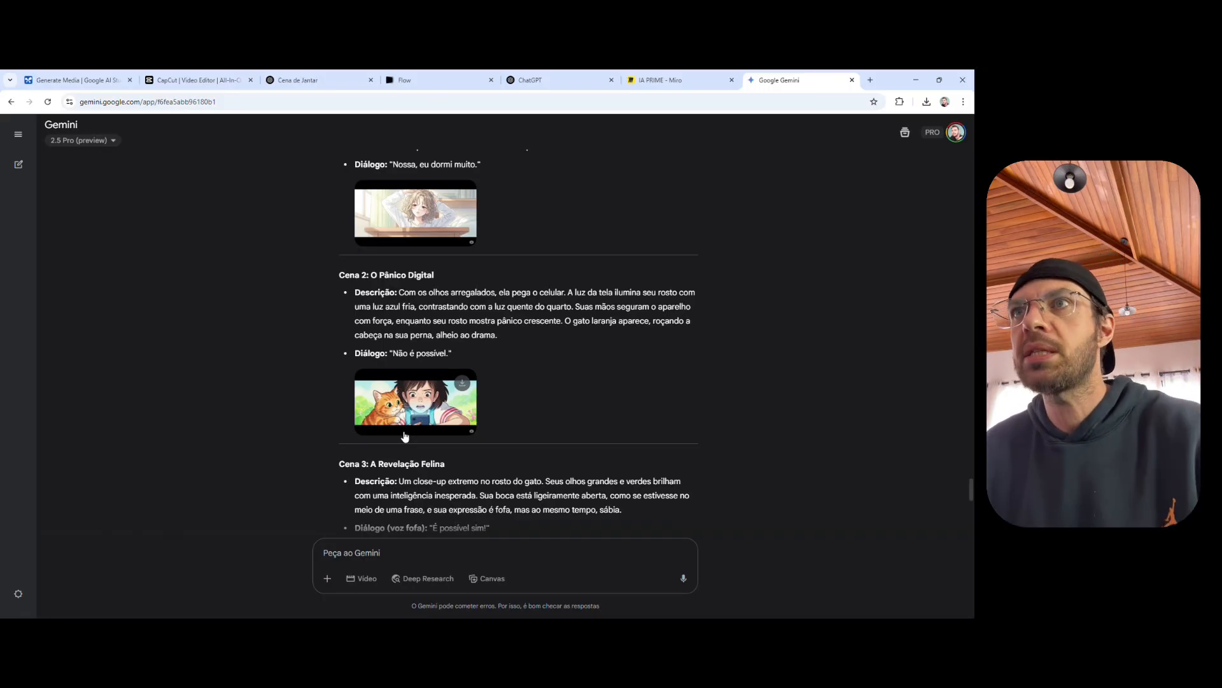
pyautogui.moveTo(397, 211)
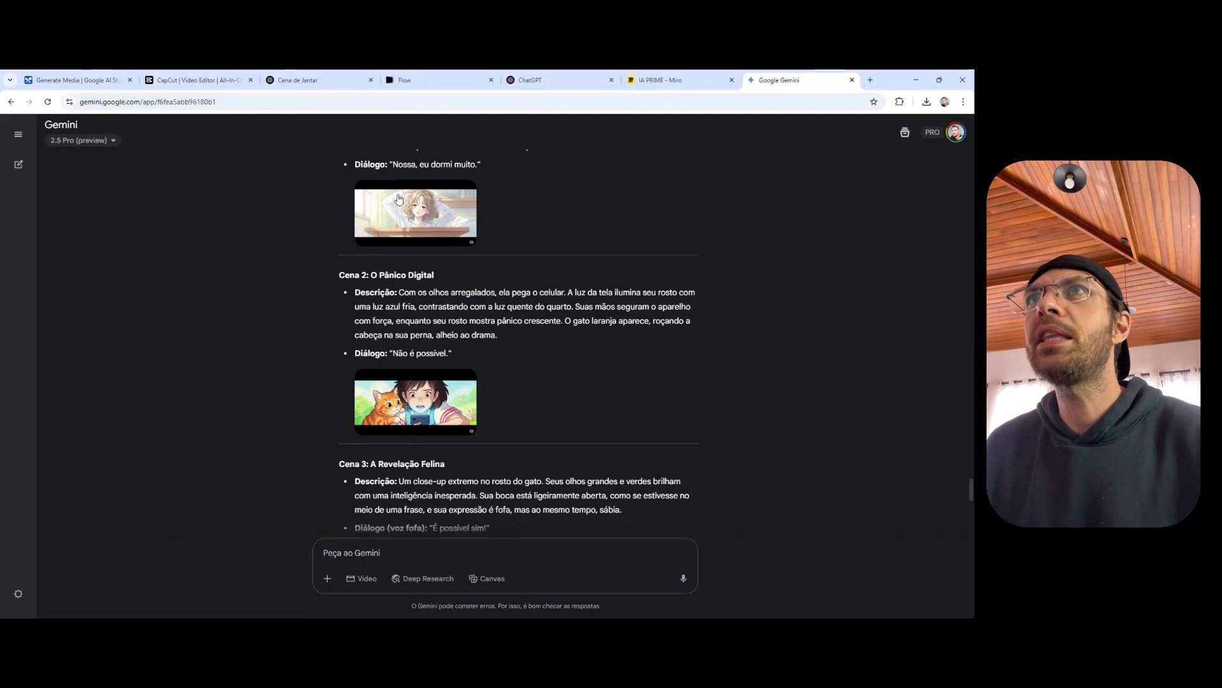
# Switch to the Cena de Jantar chat in ChatGPT, go back to its first message and view the reference character image enlarged
pyautogui.click(306, 81)
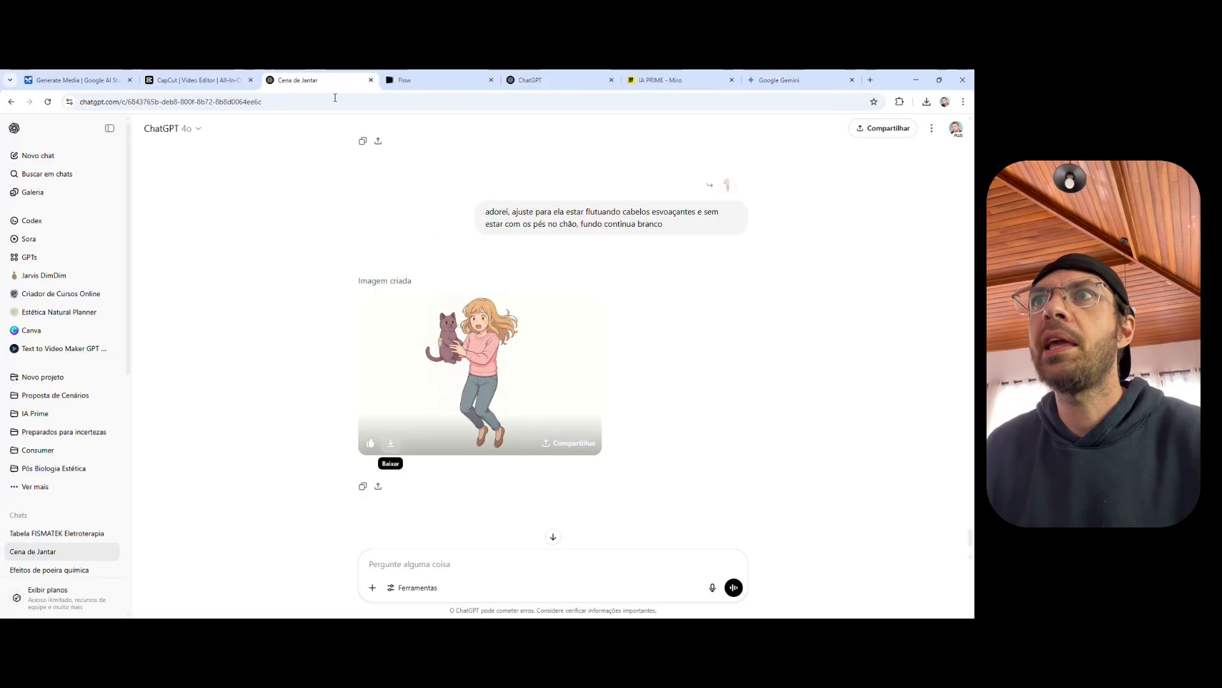
pyautogui.scroll(-15, 515, 365)
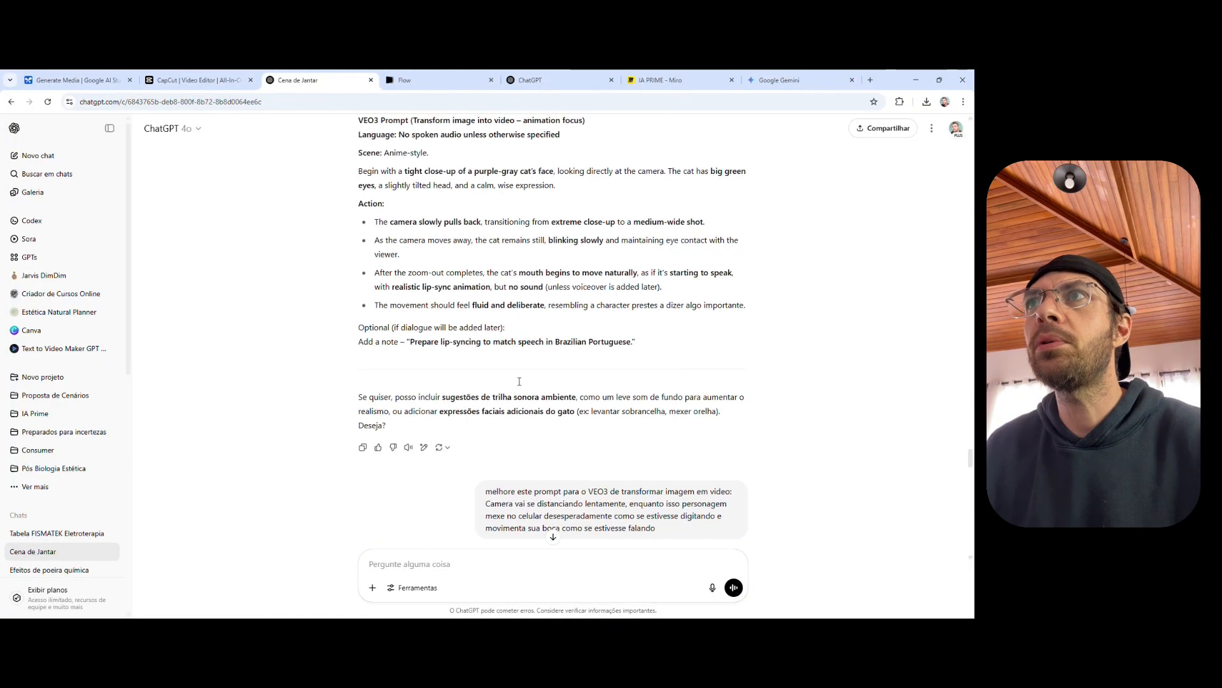
pyautogui.scroll(-15, 519, 382)
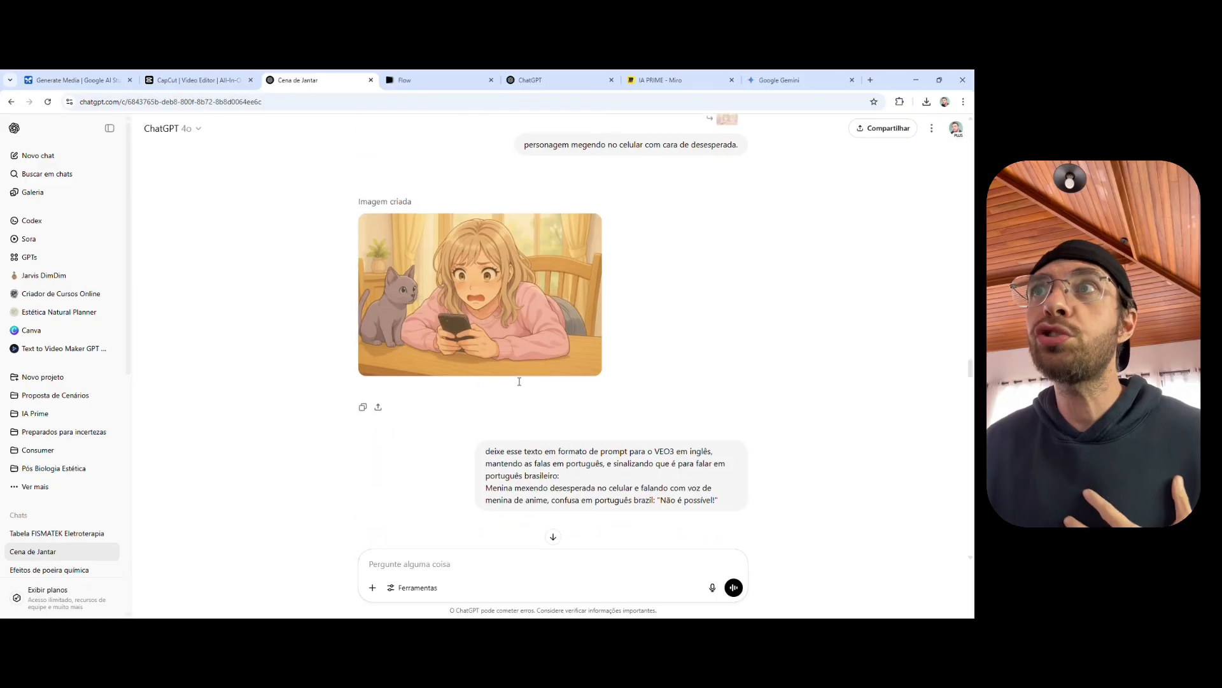
pyautogui.scroll(15, 519, 382)
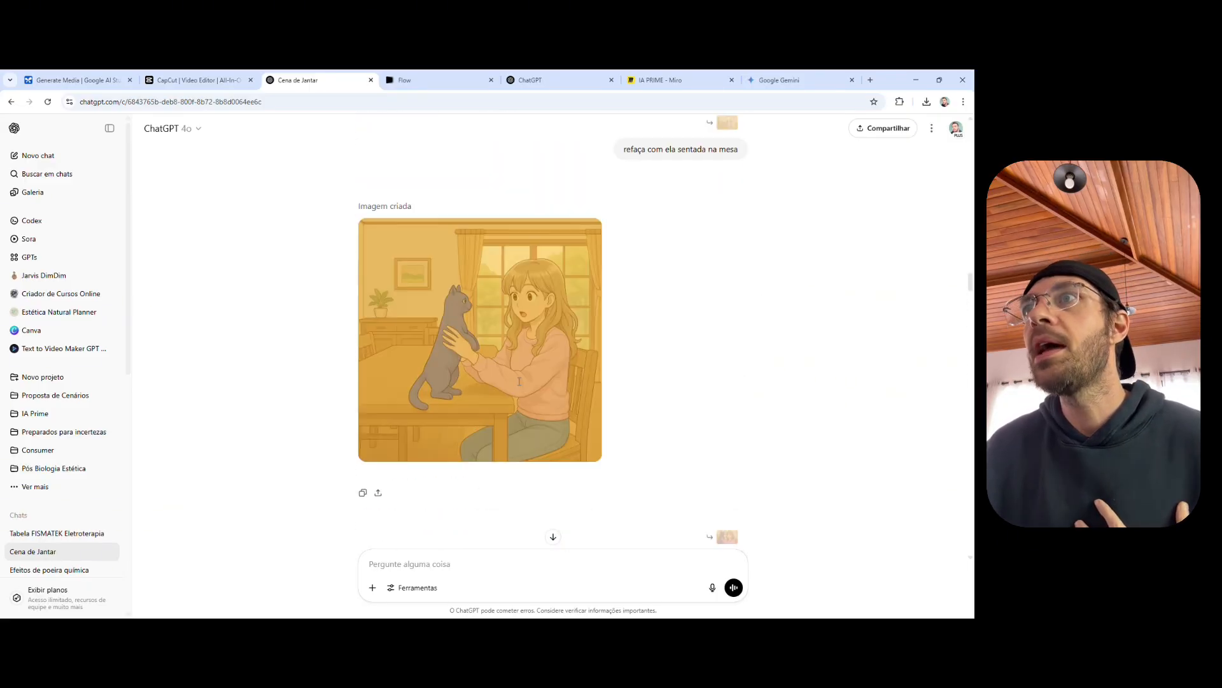
pyautogui.scroll(15, 519, 382)
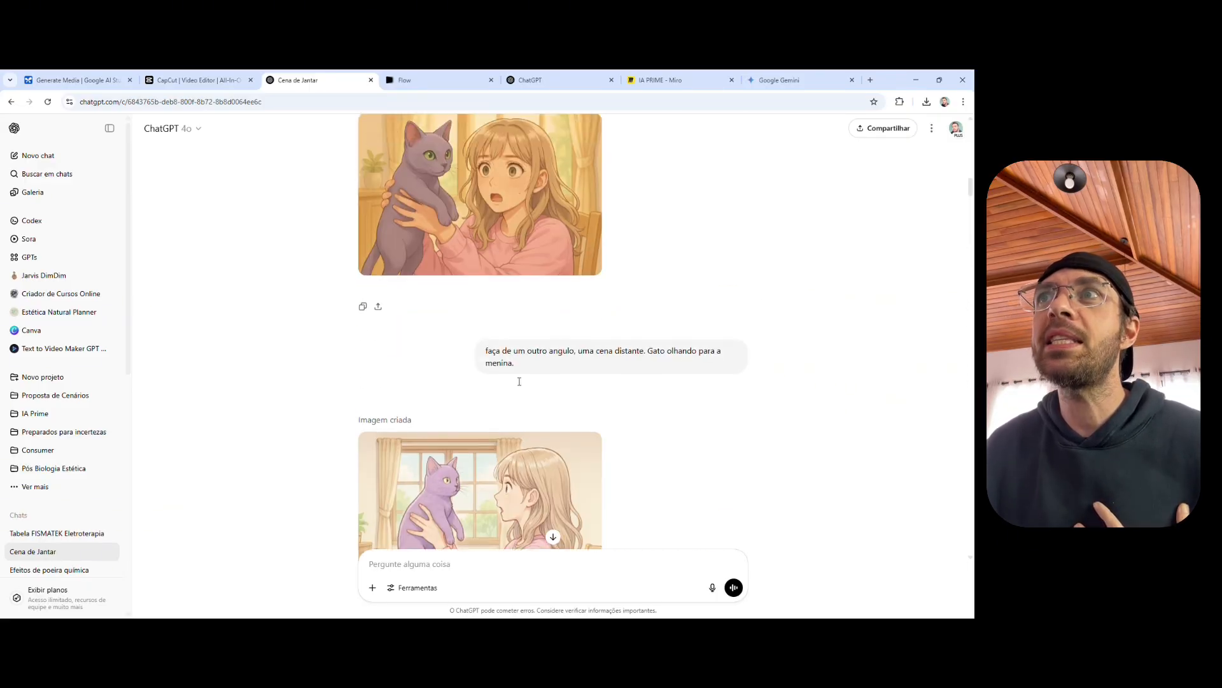
pyautogui.scroll(5, 519, 382)
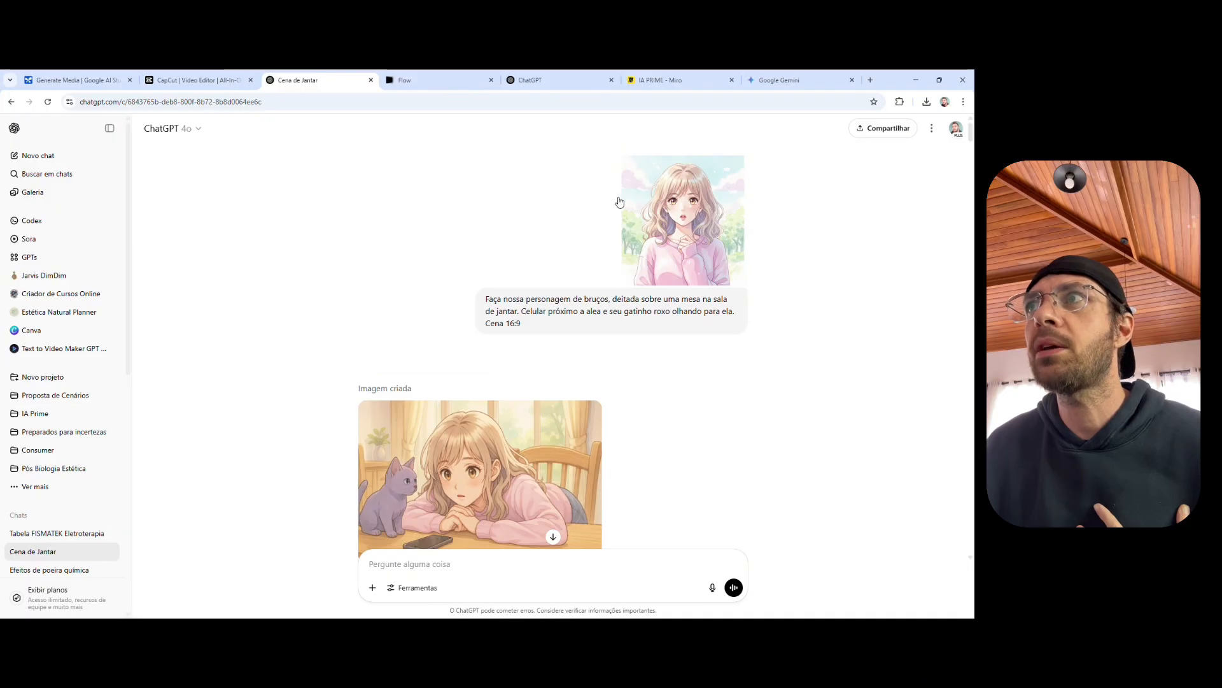
pyautogui.click(680, 215)
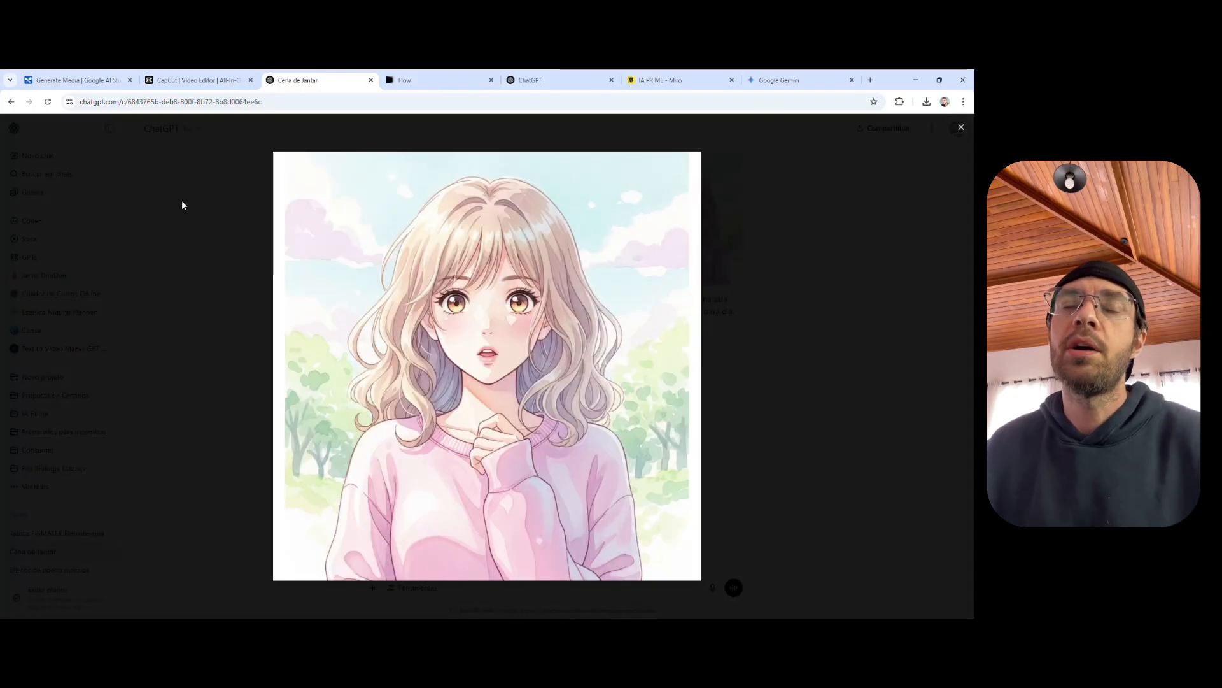
pyautogui.click(182, 202)
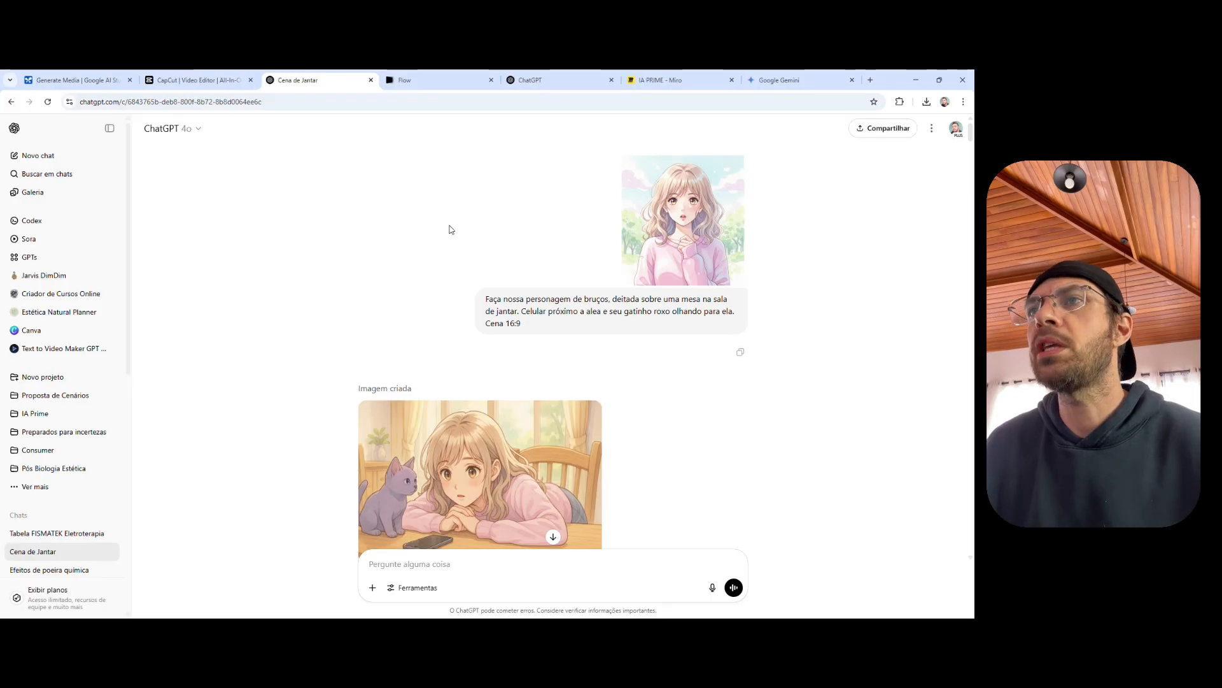
# Compare the first two generated dining-table images with their prompts, and open the image of the awake girl at full size
pyautogui.scroll(-3, 459, 232)
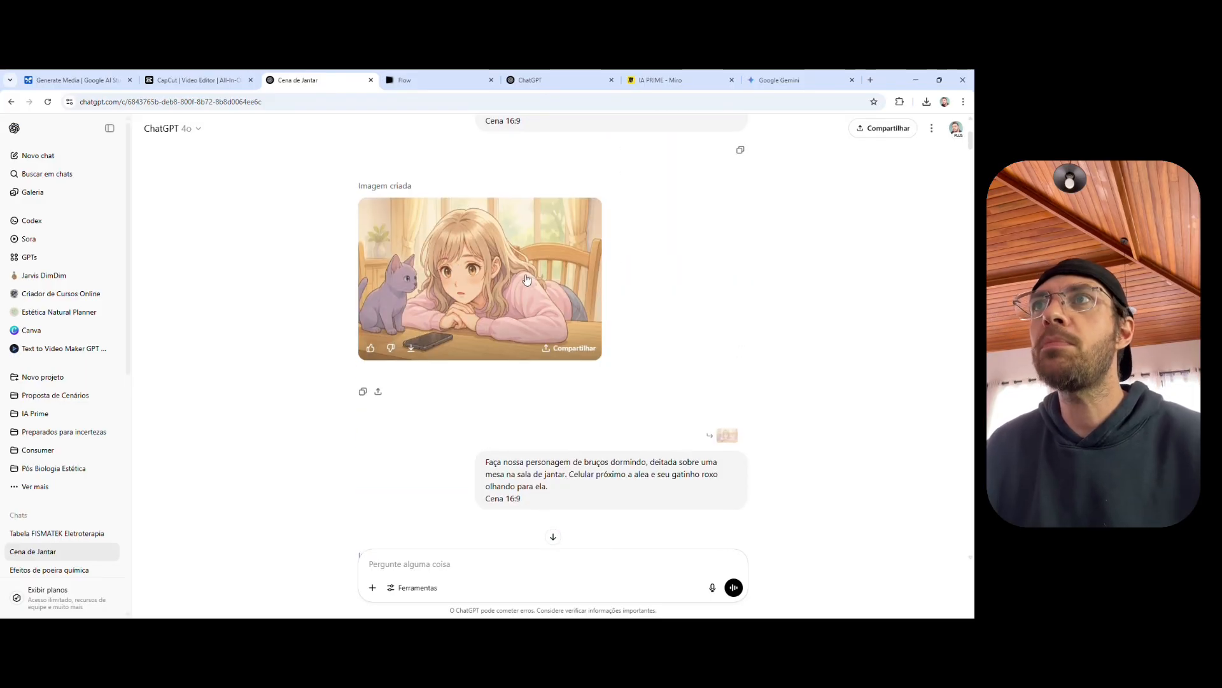
pyautogui.scroll(3, 639, 188)
pyautogui.scroll(-4, 492, 396)
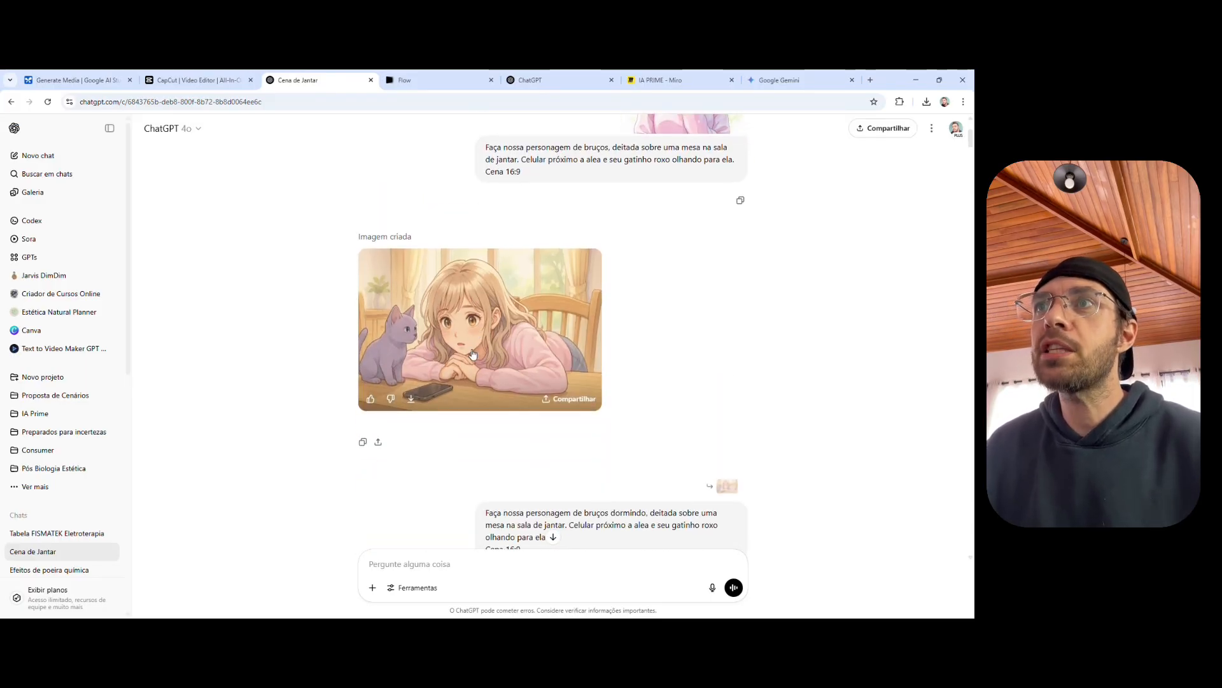
pyautogui.scroll(-3, 503, 297)
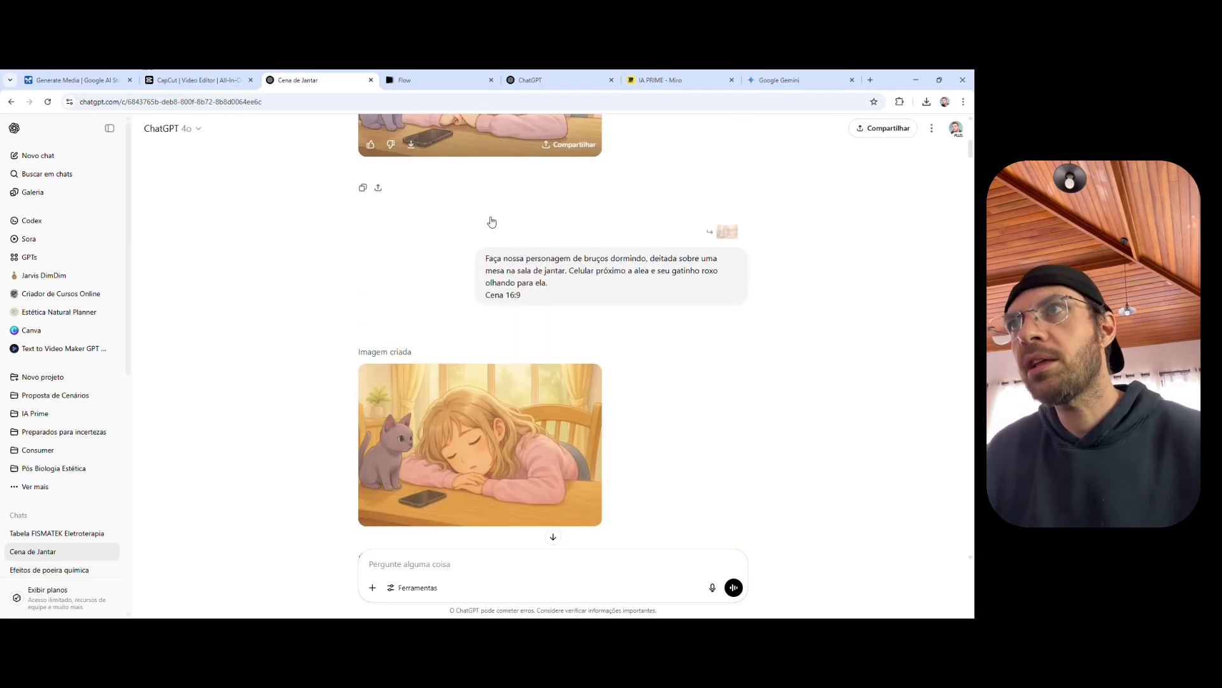
pyautogui.scroll(3, 494, 258)
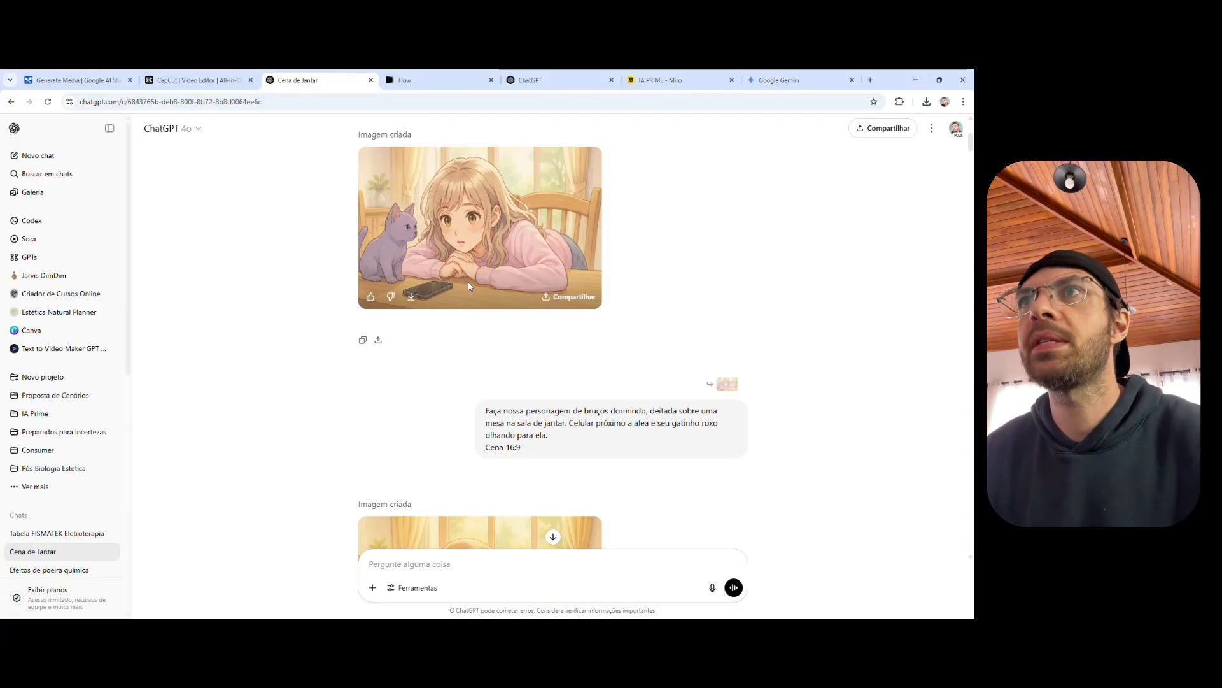
pyautogui.click(473, 237)
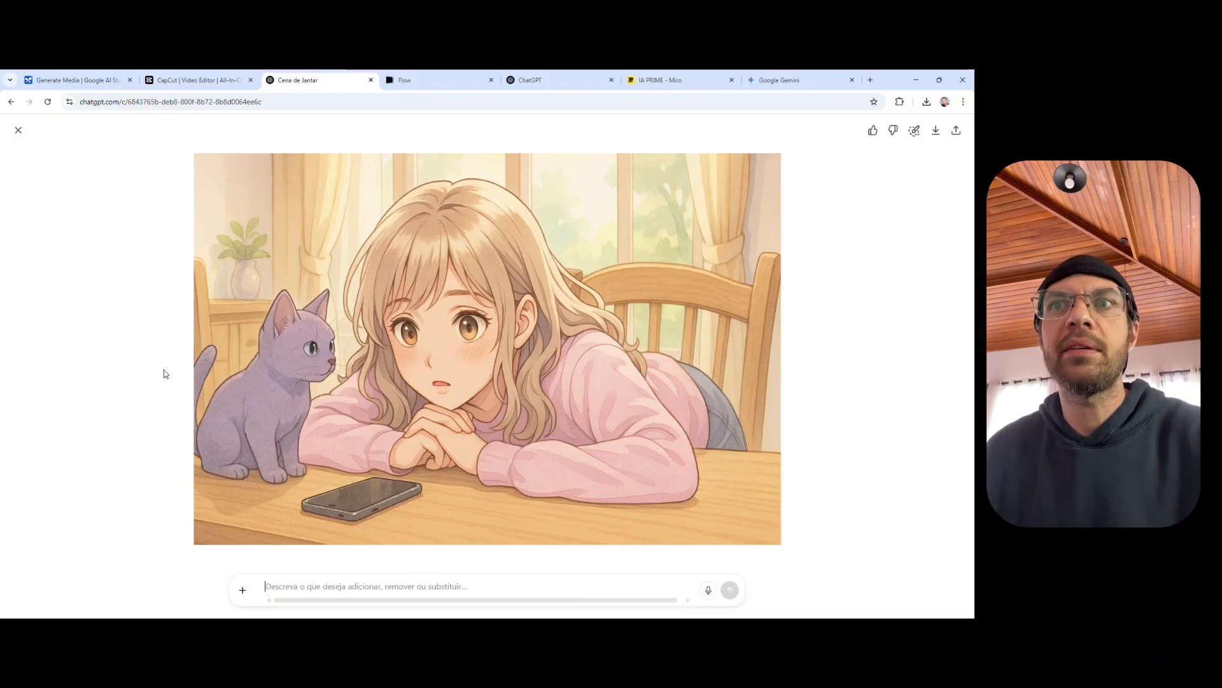
# Close the enlarged image, highlight the start of the prompt for the girl sleeping on the dining table, and review the image generated from it
pyautogui.click(18, 130)
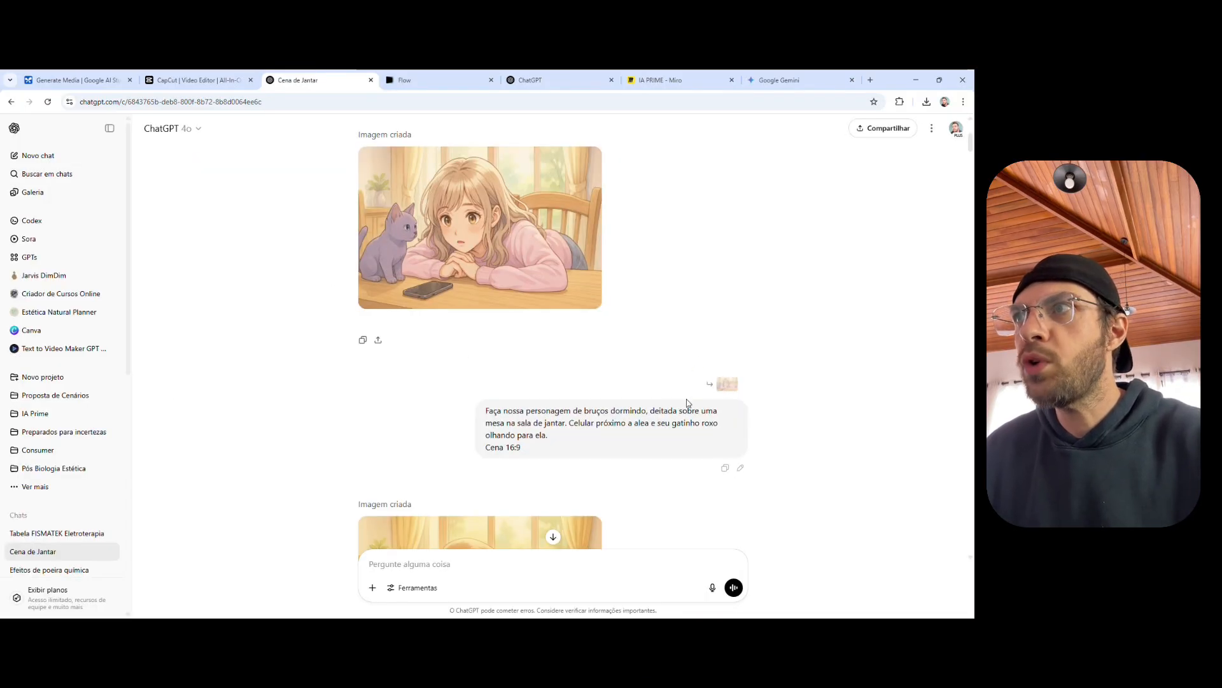
pyautogui.moveTo(494, 411); pyautogui.dragTo(579, 422)
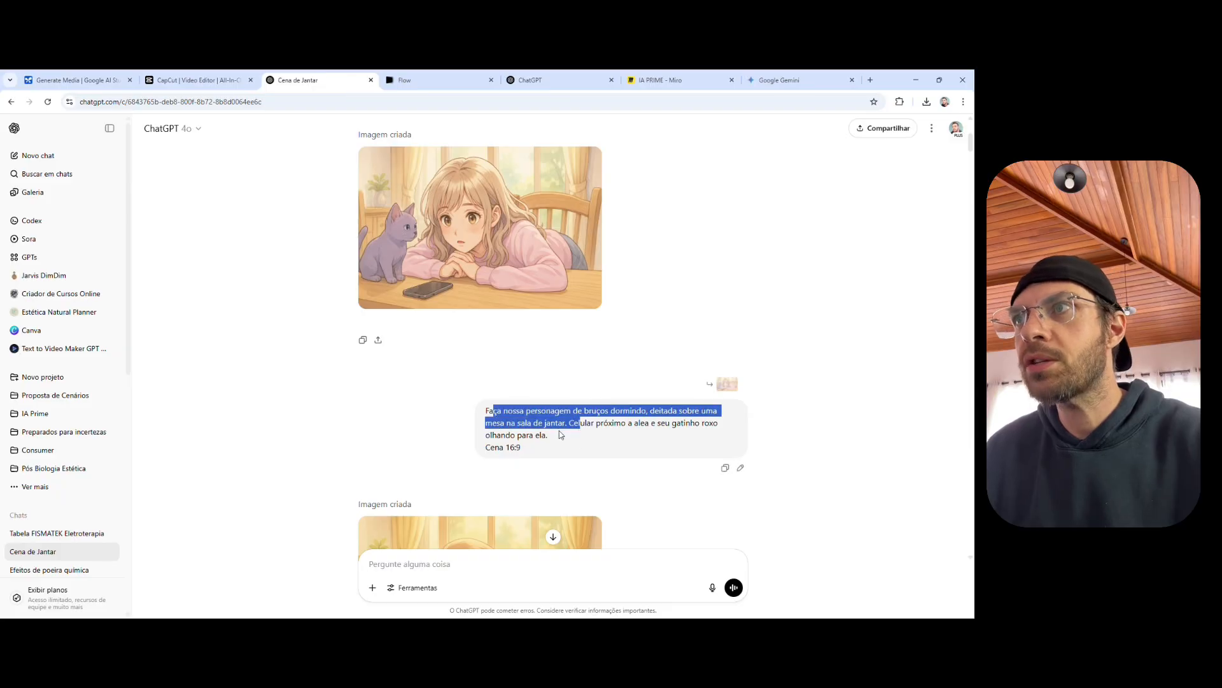
pyautogui.scroll(-4, 449, 356)
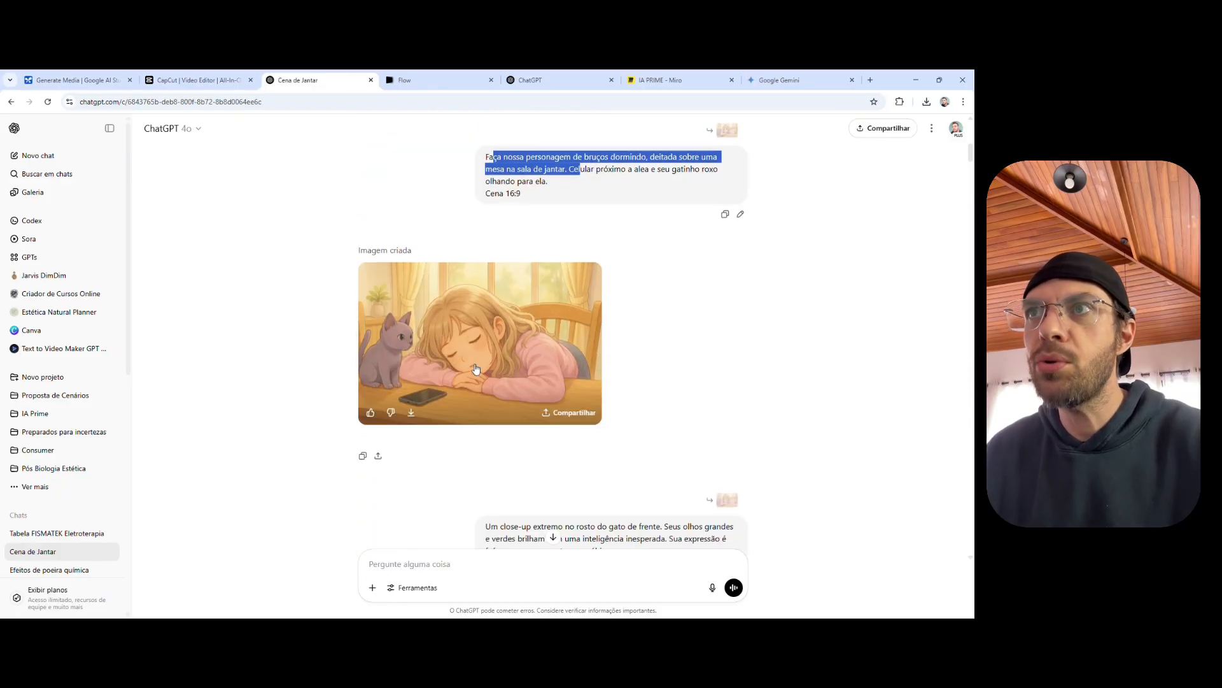
pyautogui.scroll(-3, 475, 368)
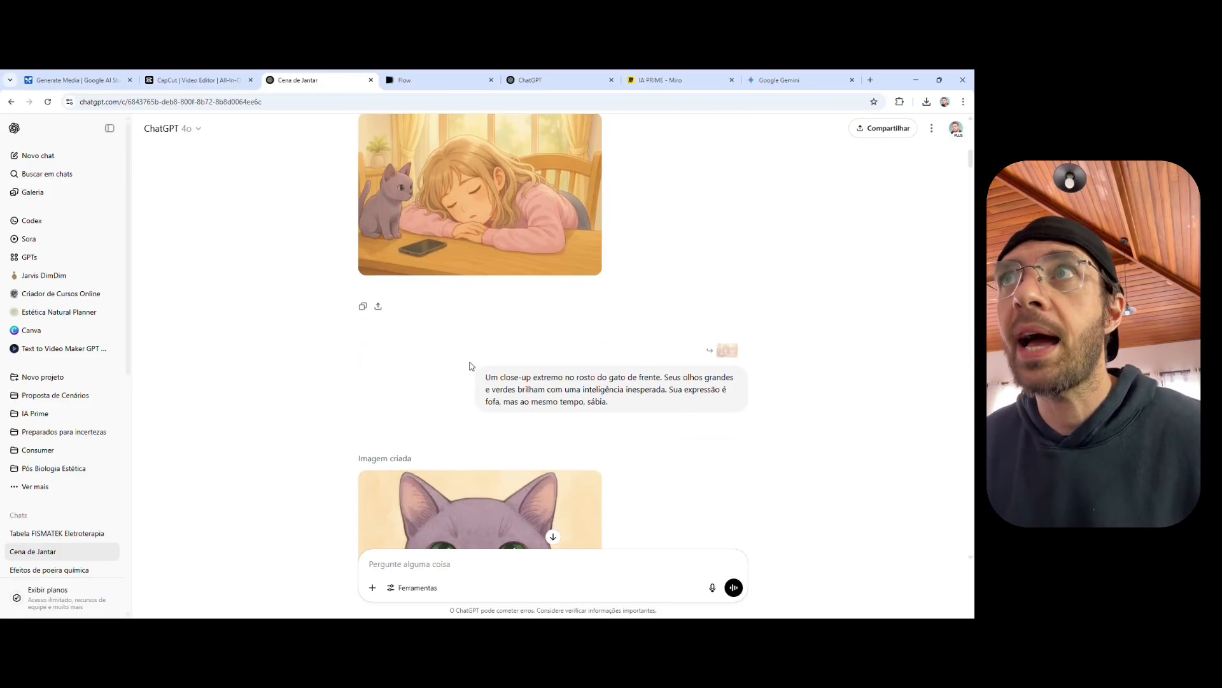
pyautogui.scroll(3, 470, 365)
pyautogui.scroll(2, 471, 365)
pyautogui.scroll(-2, 456, 388)
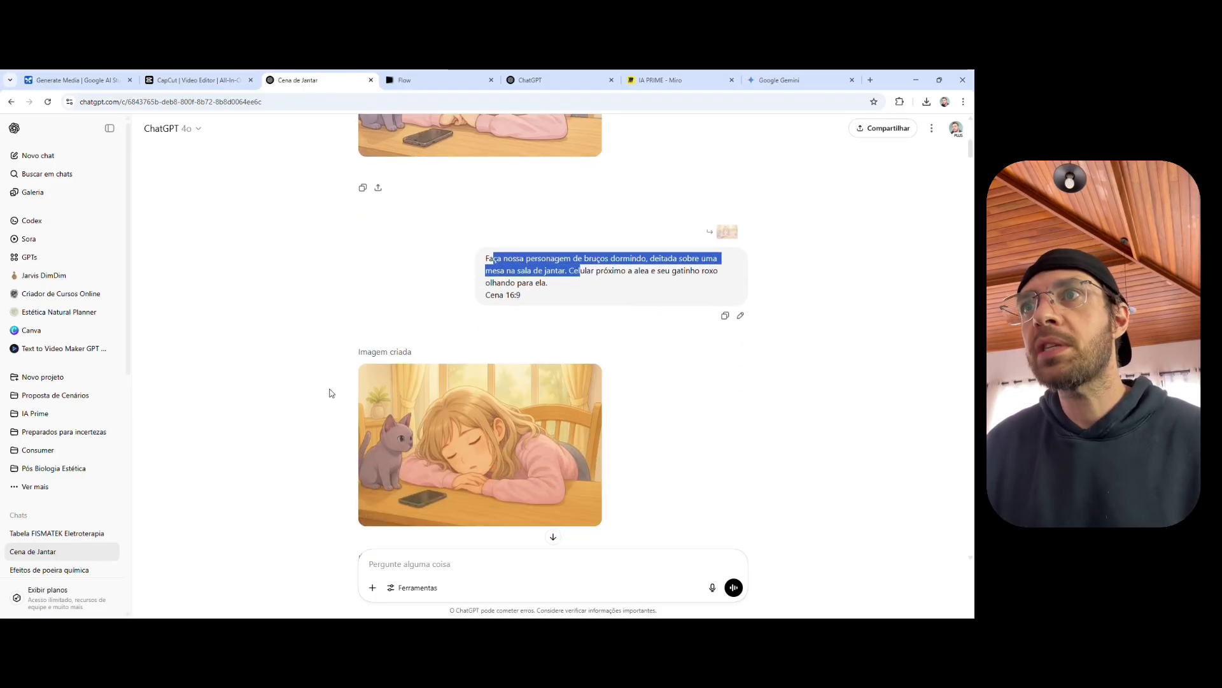
# View the sleeping girl image and the awake girl image at full size to compare the character and setting
pyautogui.click(495, 412)
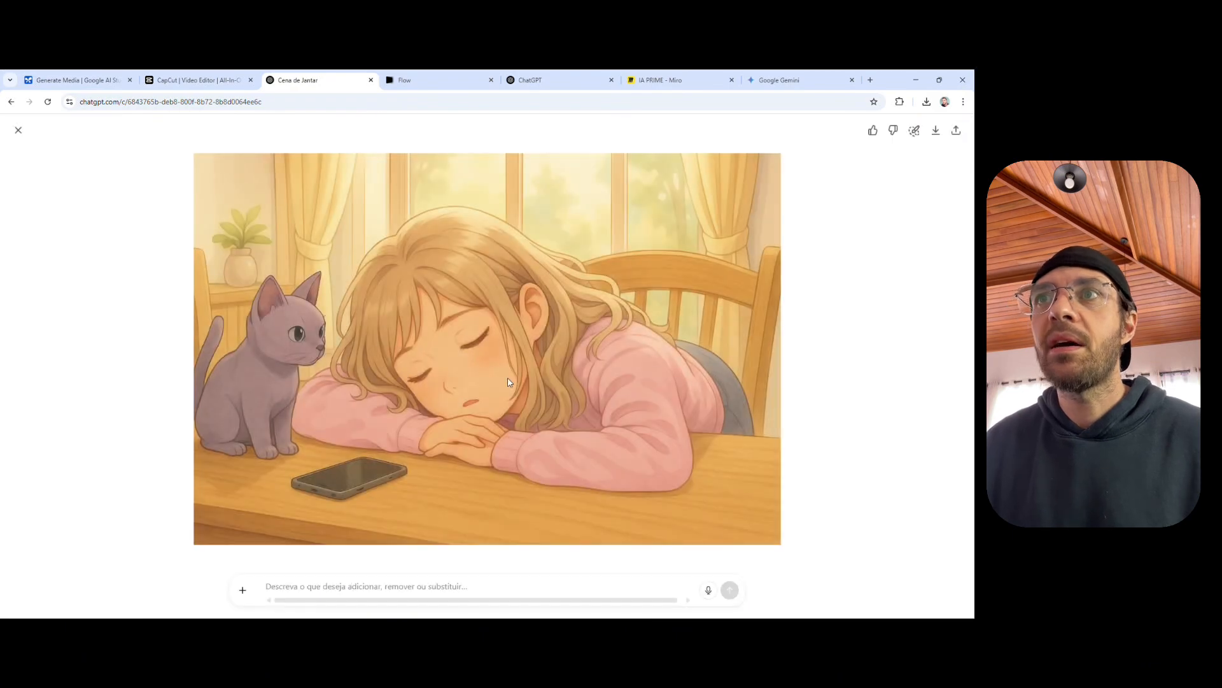
pyautogui.click(18, 131)
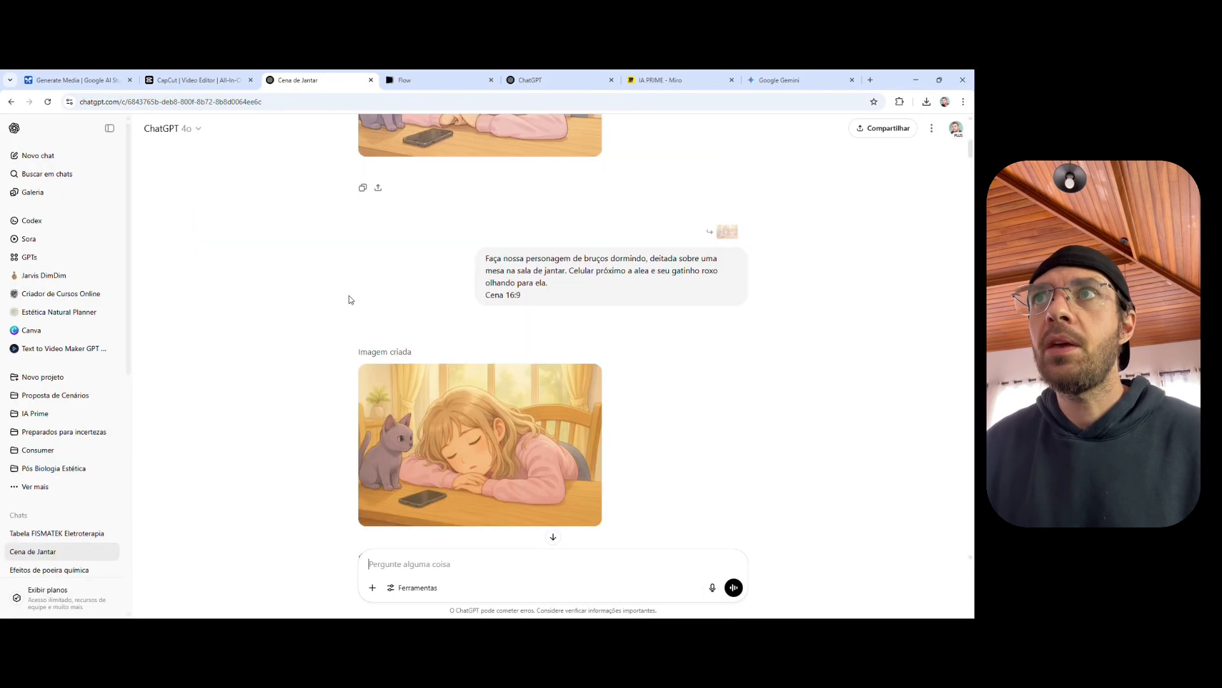
pyautogui.scroll(3, 516, 276)
pyautogui.click(498, 244)
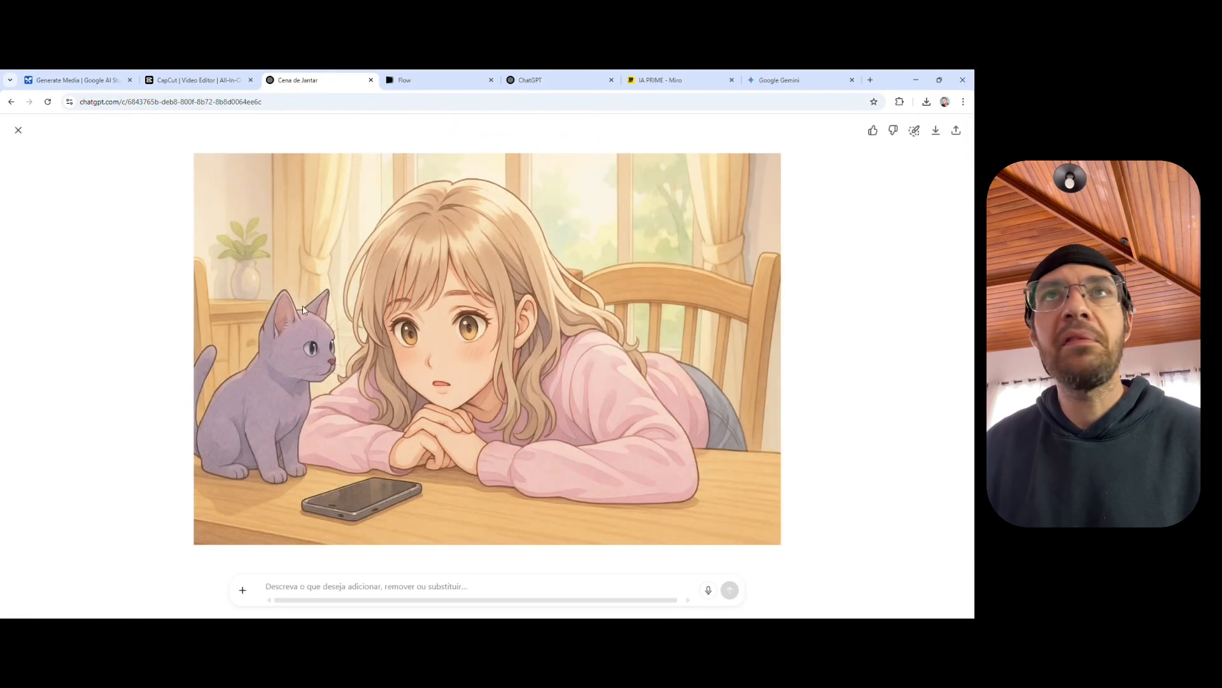
pyautogui.click(17, 129)
# Review the following prompts and images, from the extreme close-up of the cat's face to the protagonist lifting the cat
pyautogui.scroll(-3, 491, 344)
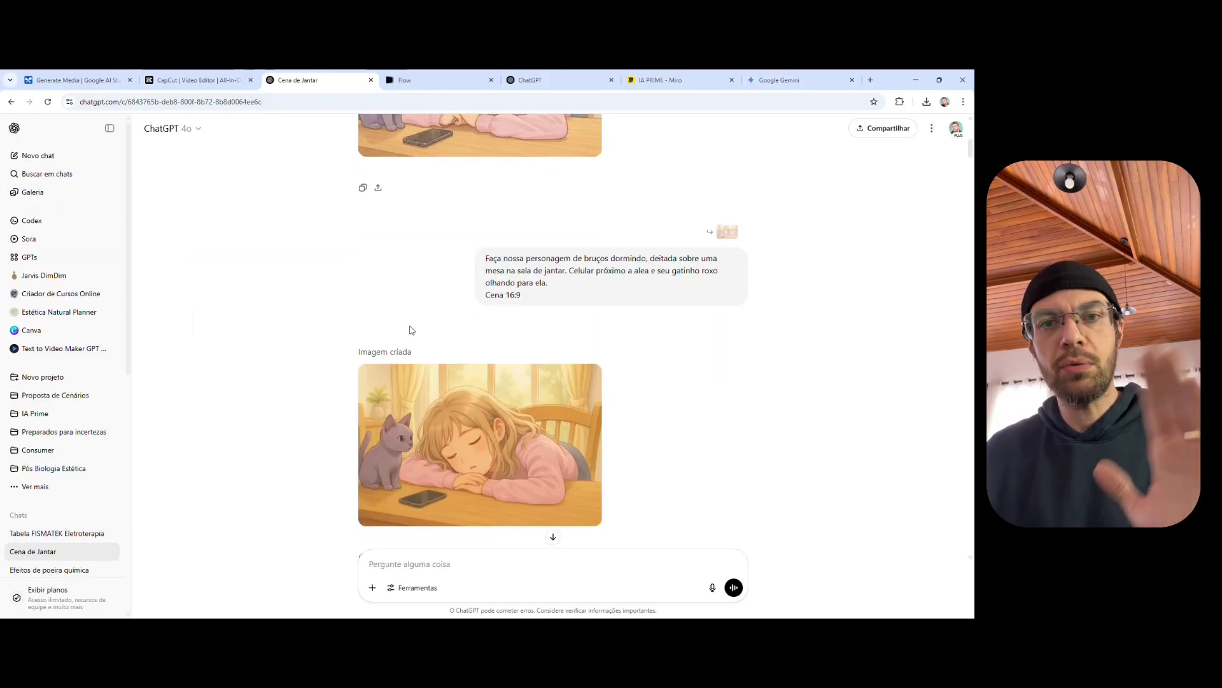
pyautogui.scroll(-1, 410, 329)
pyautogui.scroll(-5, 411, 330)
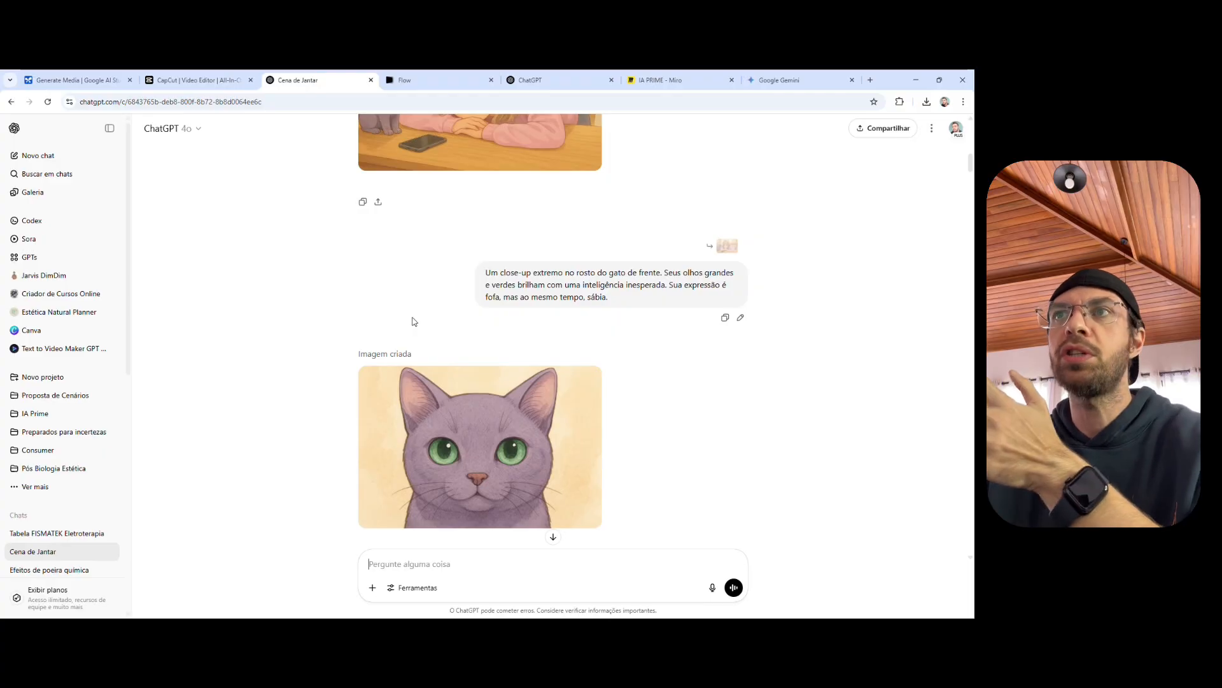
pyautogui.scroll(-2, 463, 361)
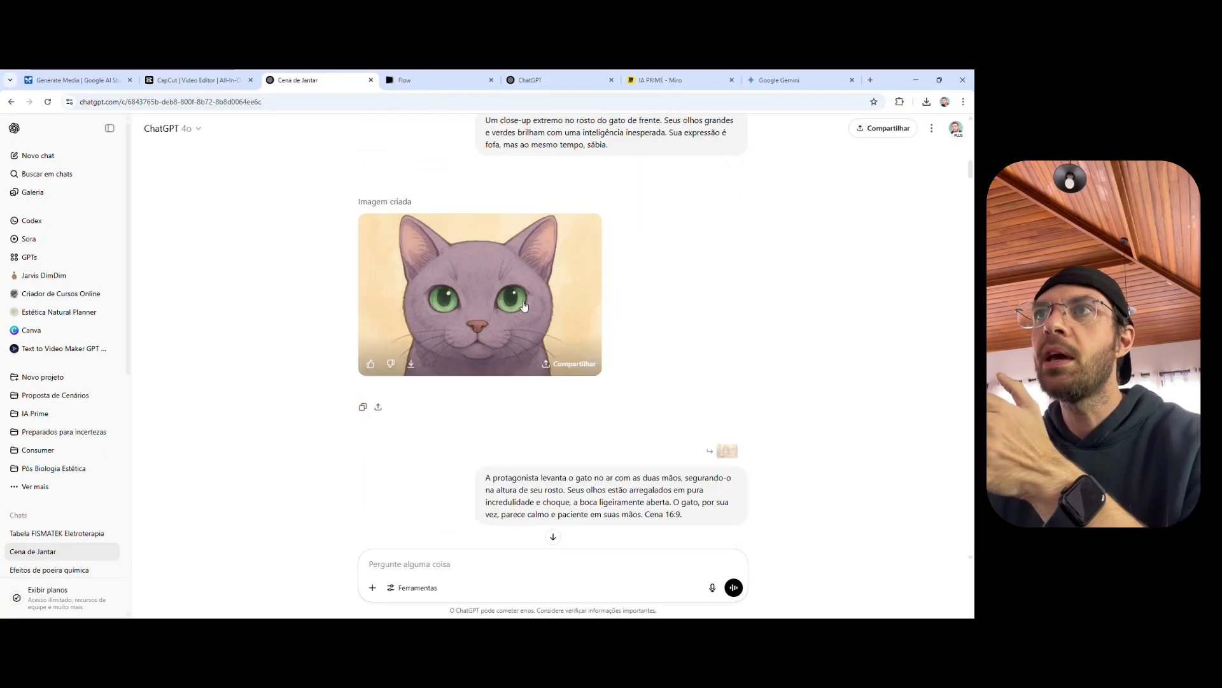
pyautogui.scroll(-4, 556, 308)
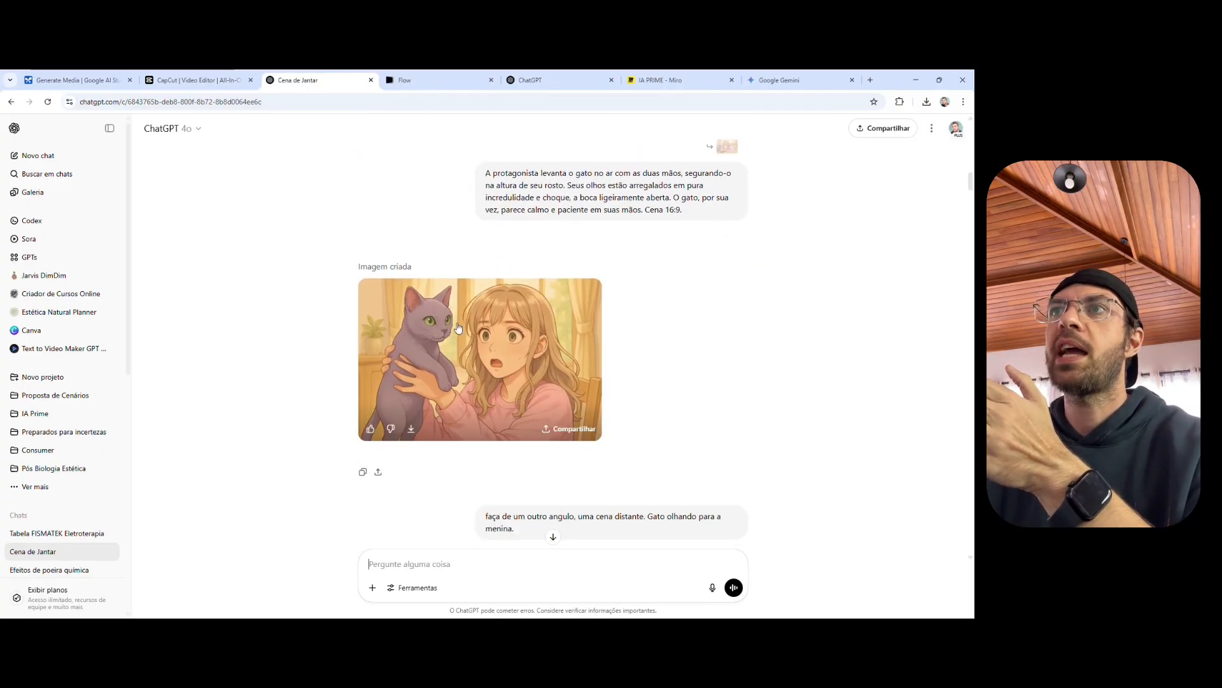
pyautogui.scroll(-18, 587, 284)
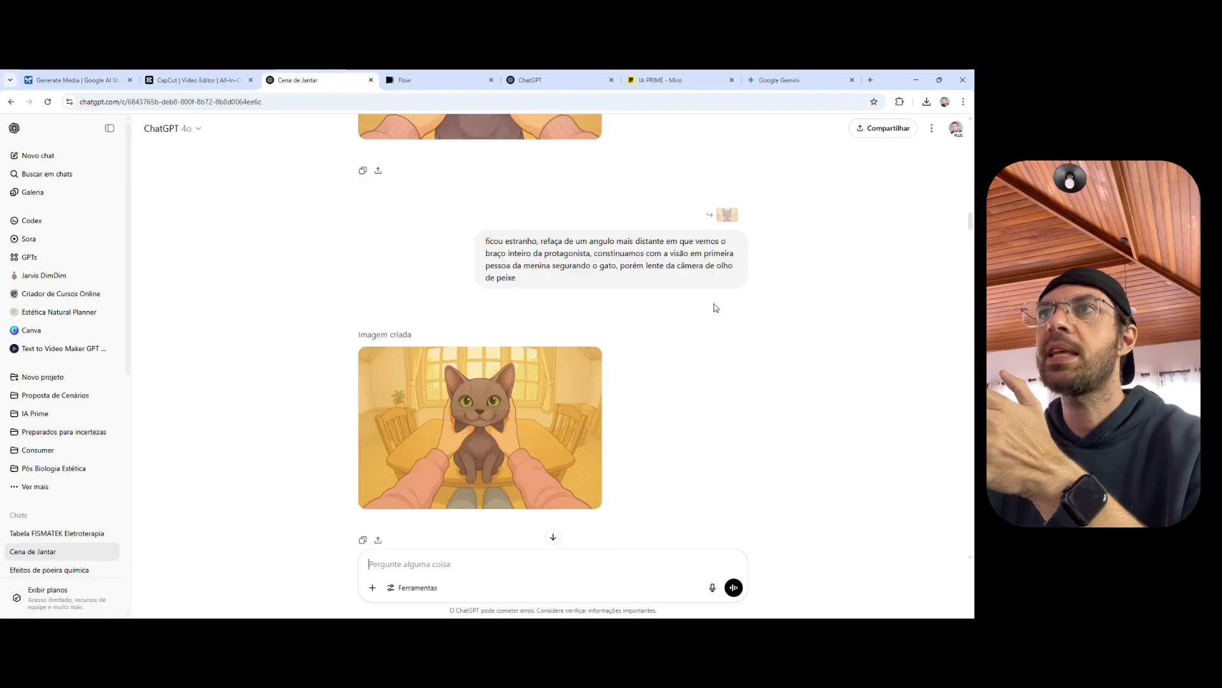
# Find the first-person image of the smiling cat held in the girl's hands and view it at full size
pyautogui.scroll(-3, 713, 307)
pyautogui.scroll(7, 714, 307)
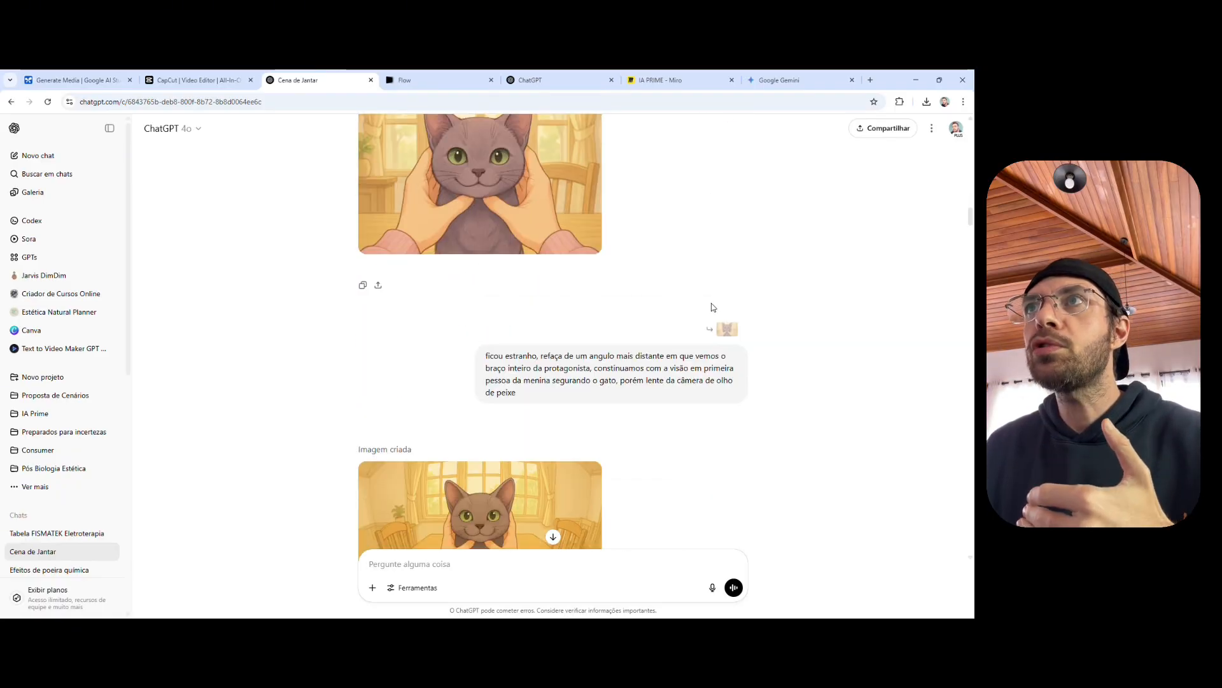
pyautogui.scroll(2, 395, 261)
pyautogui.click(496, 260)
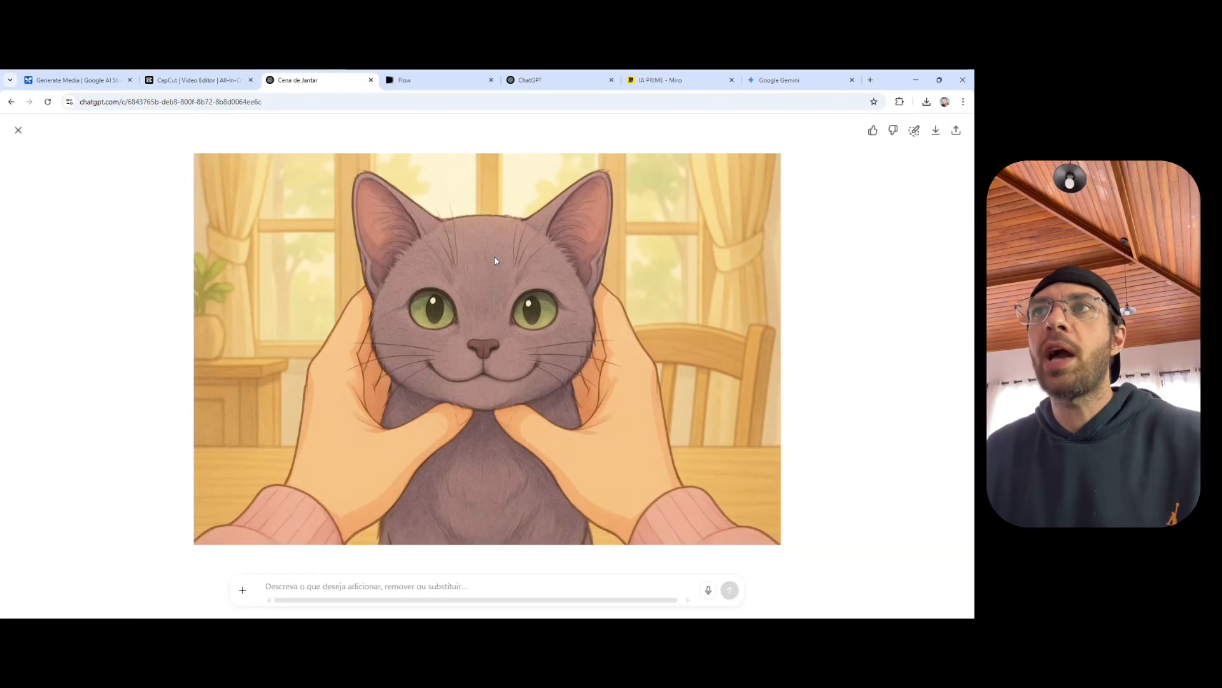
pyautogui.click(17, 128)
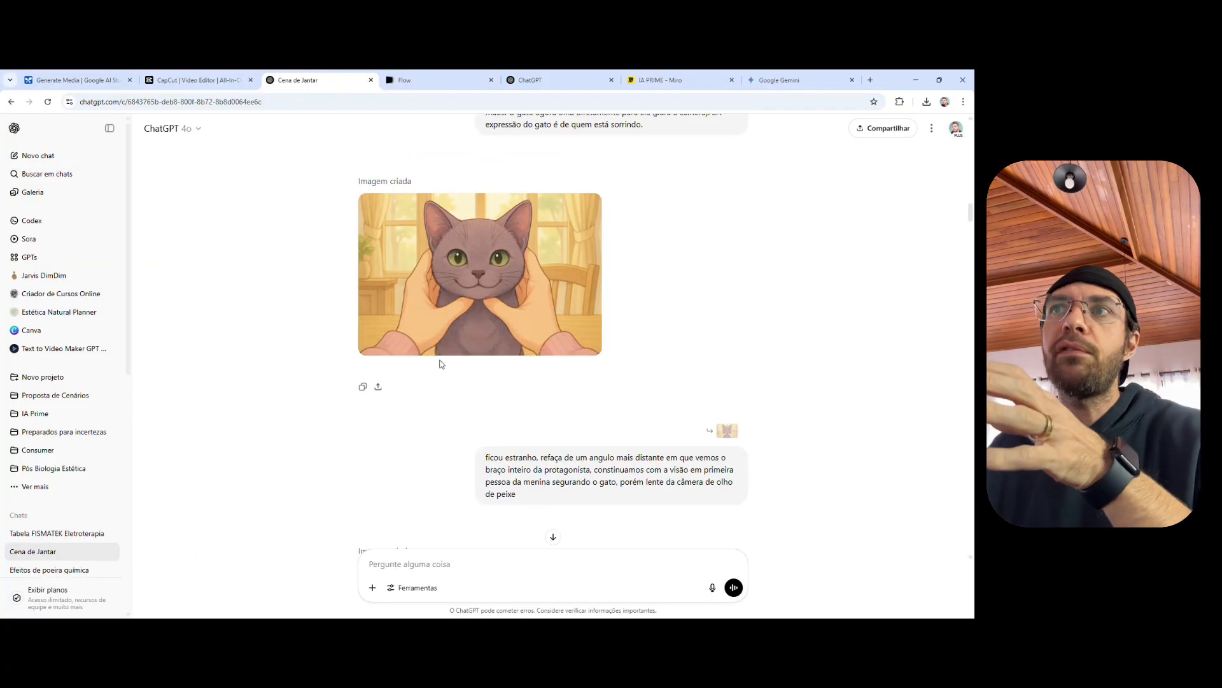
# Highlight the start of the prompt requesting a more distant fisheye first-person view, and examine the image generated from it
pyautogui.scroll(-2, 448, 345)
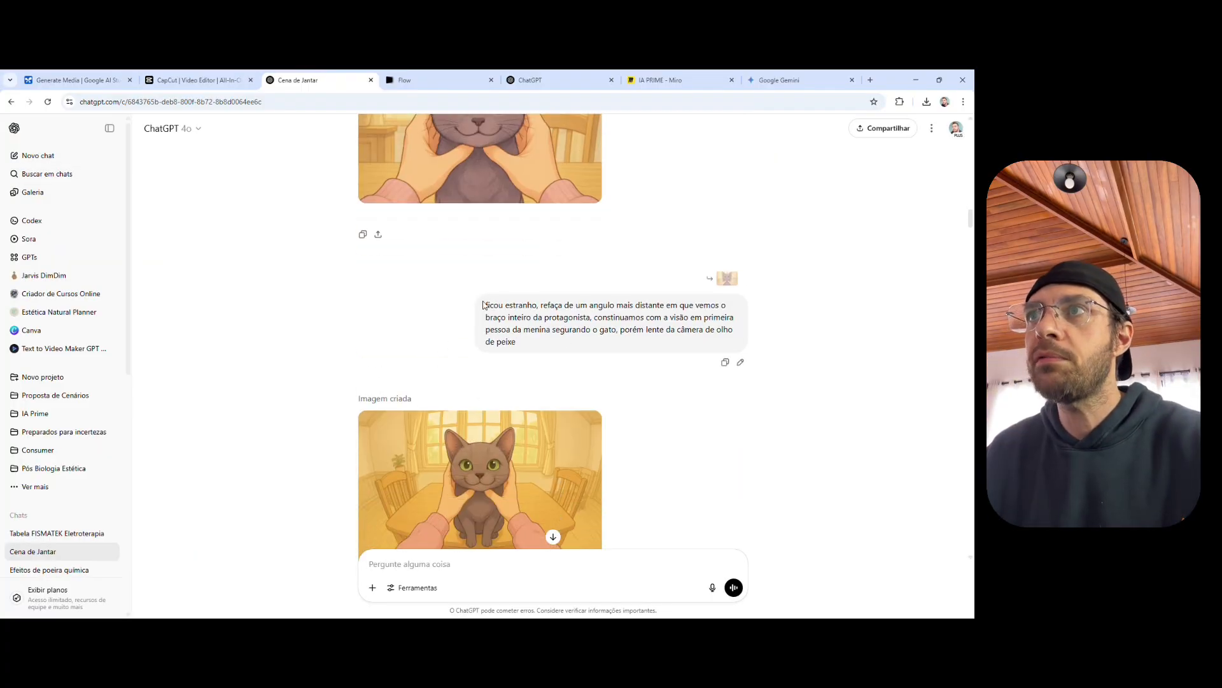
pyautogui.moveTo(494, 307); pyautogui.dragTo(624, 331)
pyautogui.scroll(-2, 563, 372)
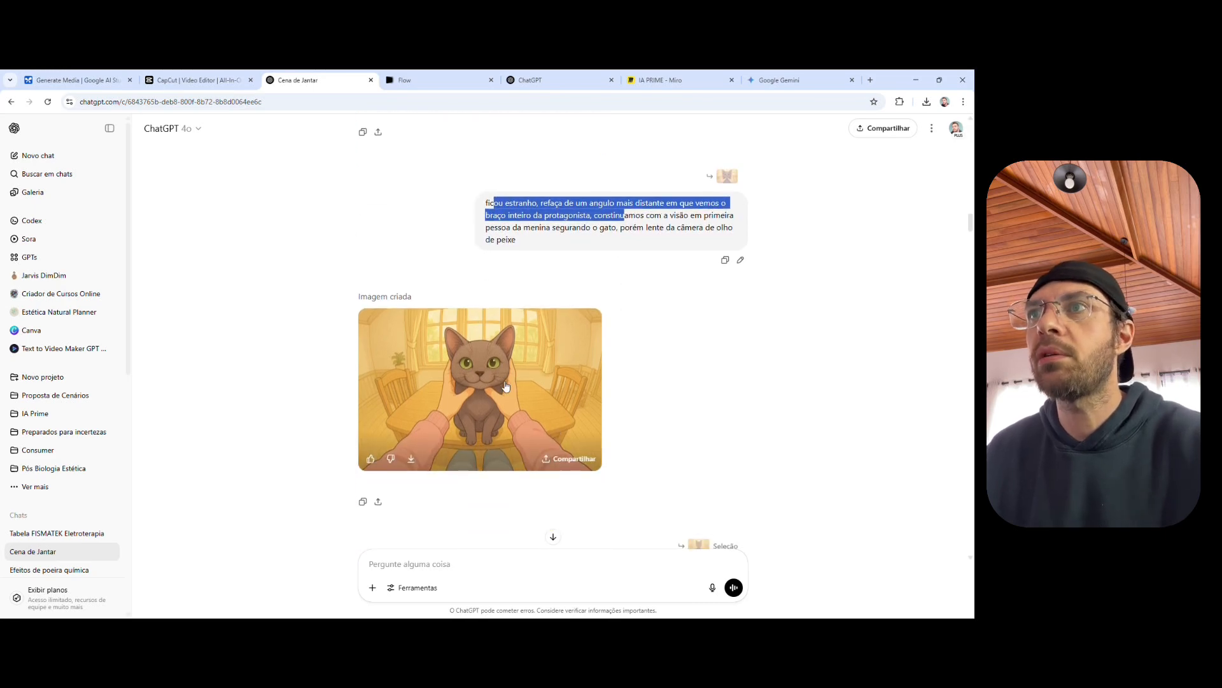
pyautogui.scroll(-2, 503, 385)
pyautogui.scroll(-2, 519, 305)
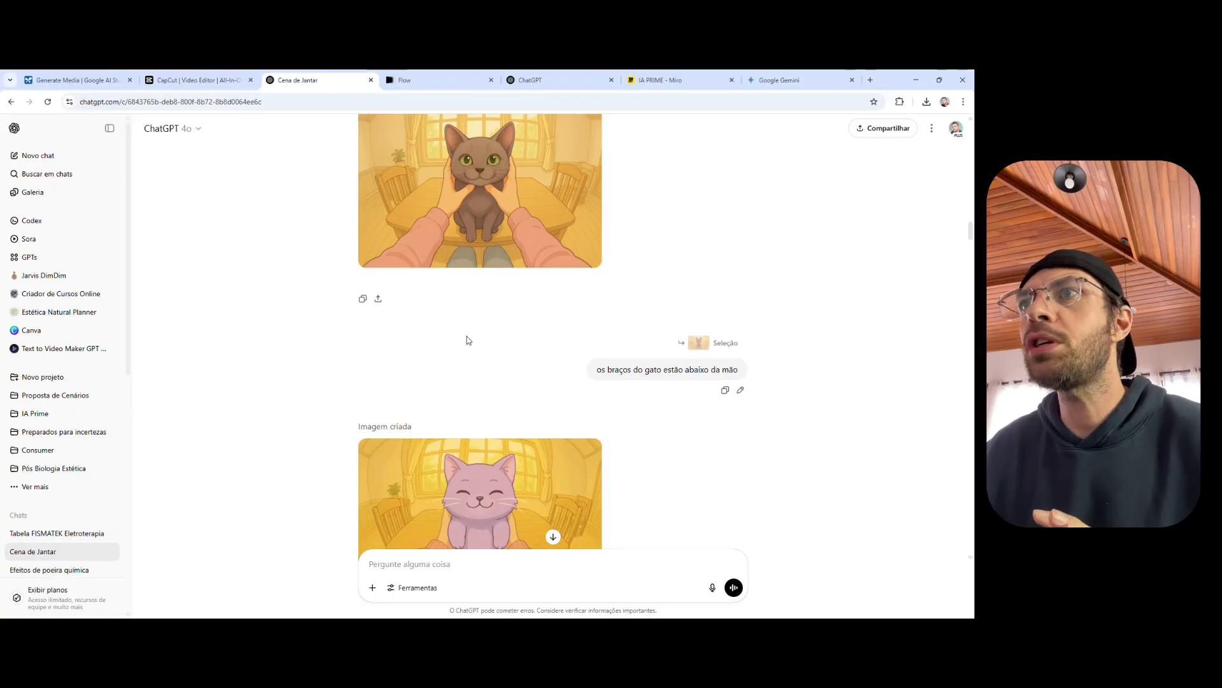
# Compare the fisheye cat image with the two corrections requested for the cat's arms and paws over the hand
pyautogui.scroll(-2, 467, 336)
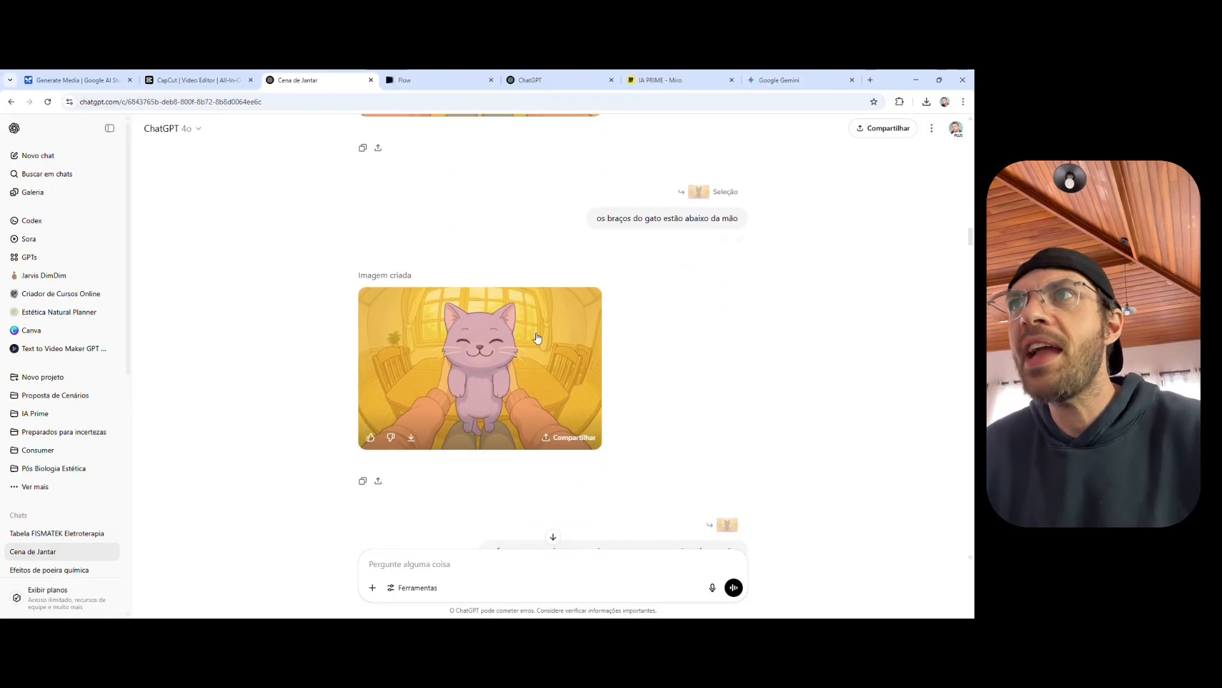
pyautogui.scroll(3, 536, 339)
pyautogui.scroll(-2, 535, 341)
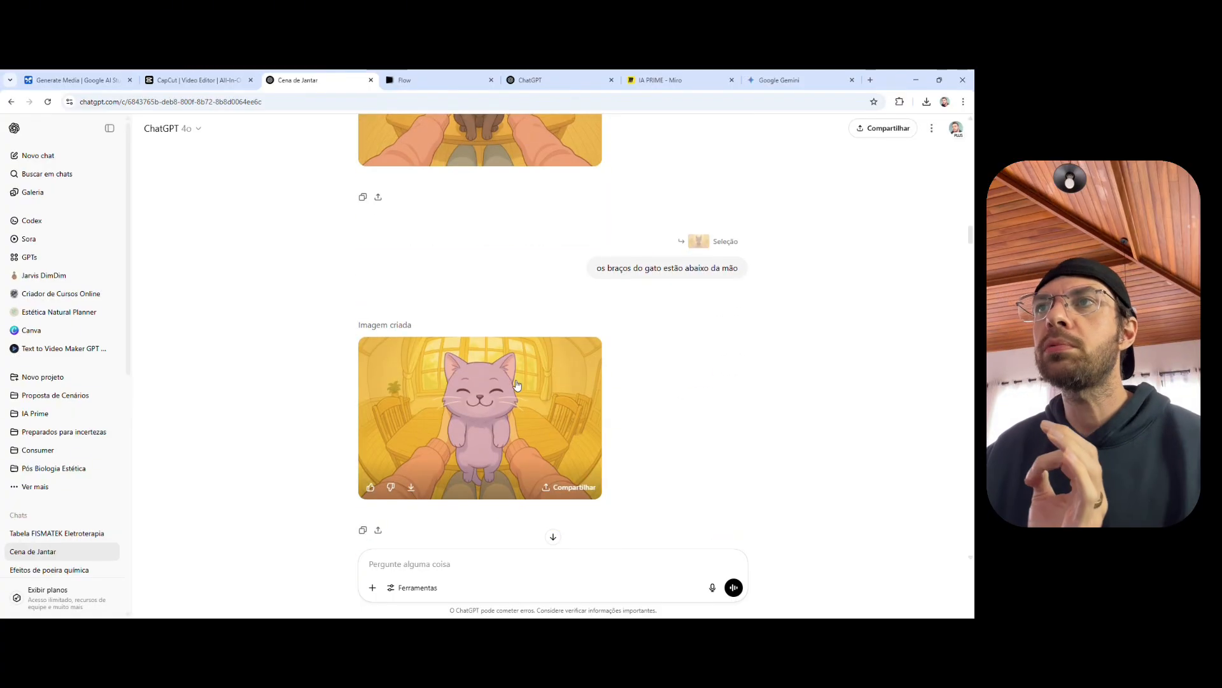
pyautogui.scroll(-1, 509, 344)
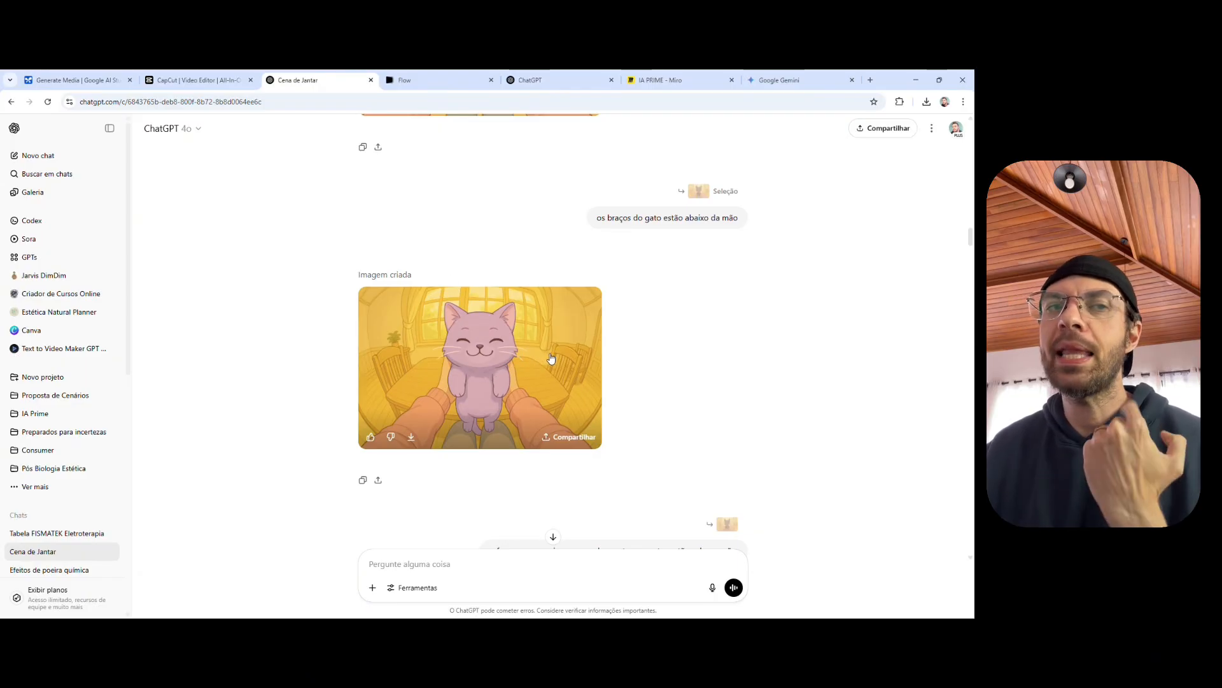
pyautogui.scroll(-4, 573, 366)
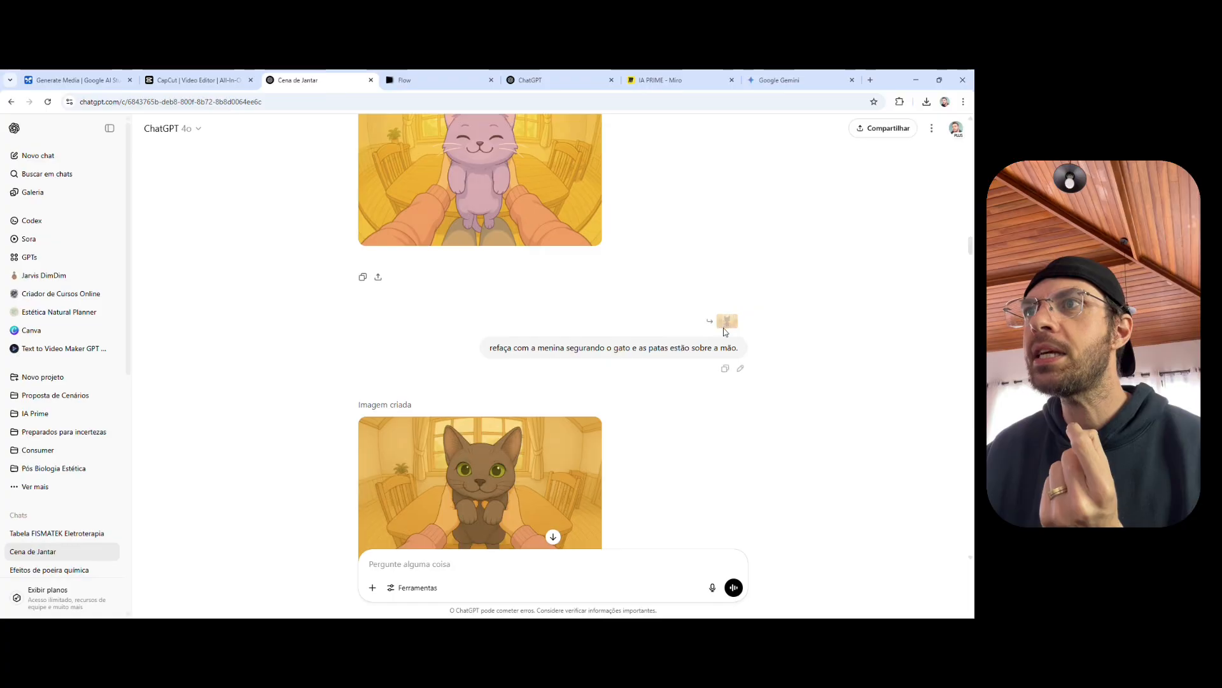
pyautogui.scroll(-10, 609, 340)
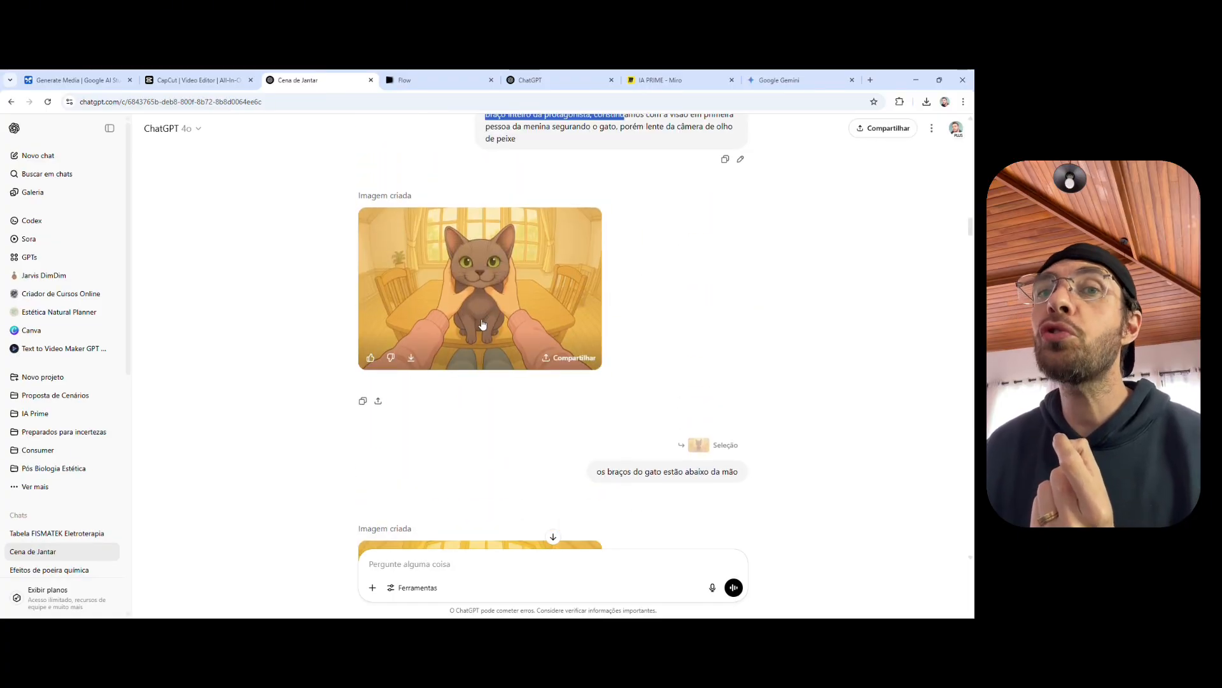
pyautogui.scroll(-5, 525, 320)
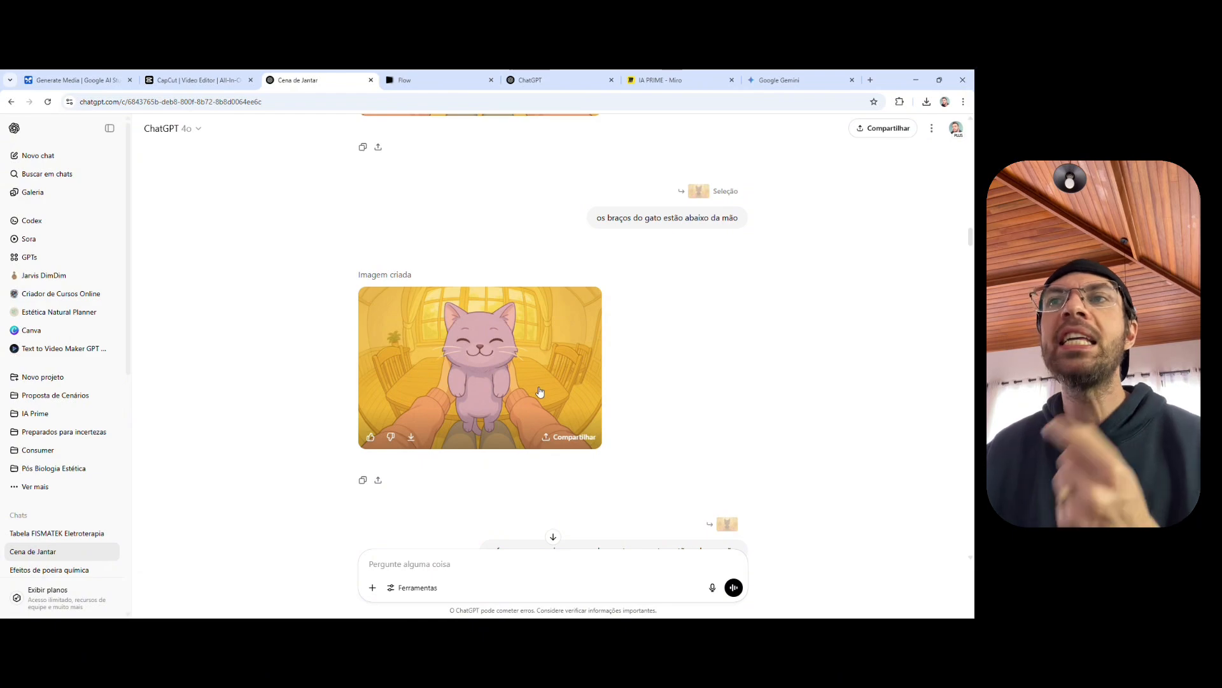
pyautogui.scroll(-5, 440, 357)
pyautogui.scroll(-3, 526, 329)
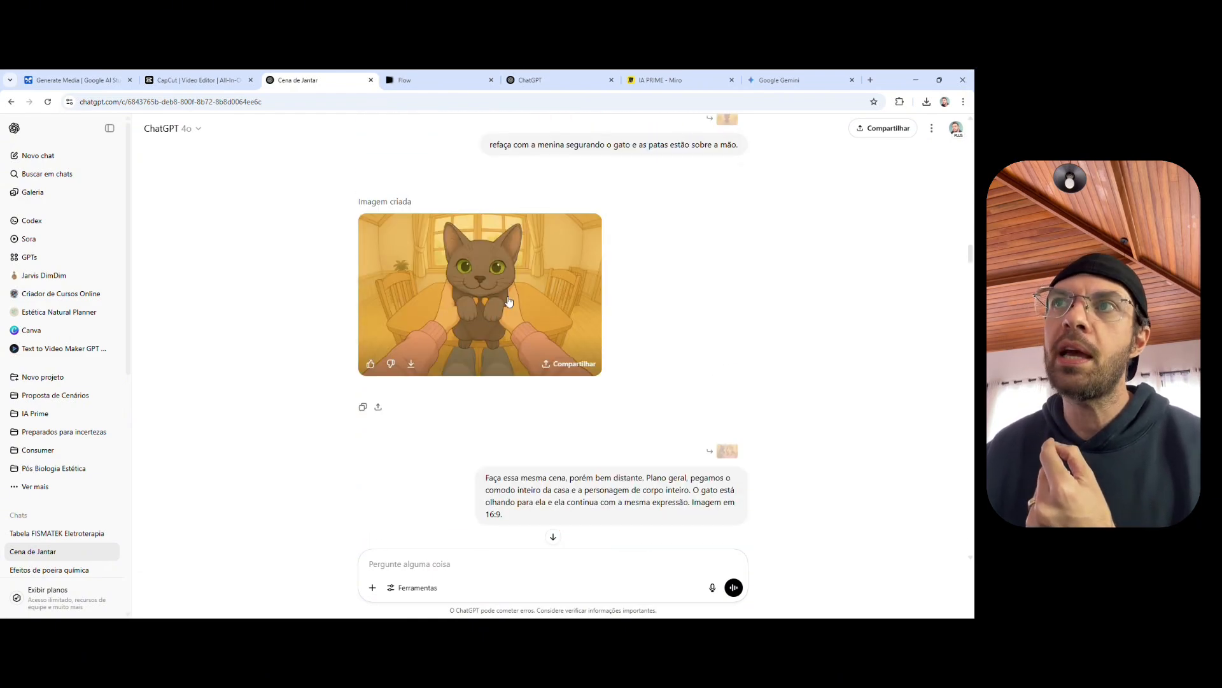
# Look through the wide-shot images and the VEO3 prompt, and return to the image requested from another angle with the cat facing the girl
pyautogui.scroll(-10, 510, 287)
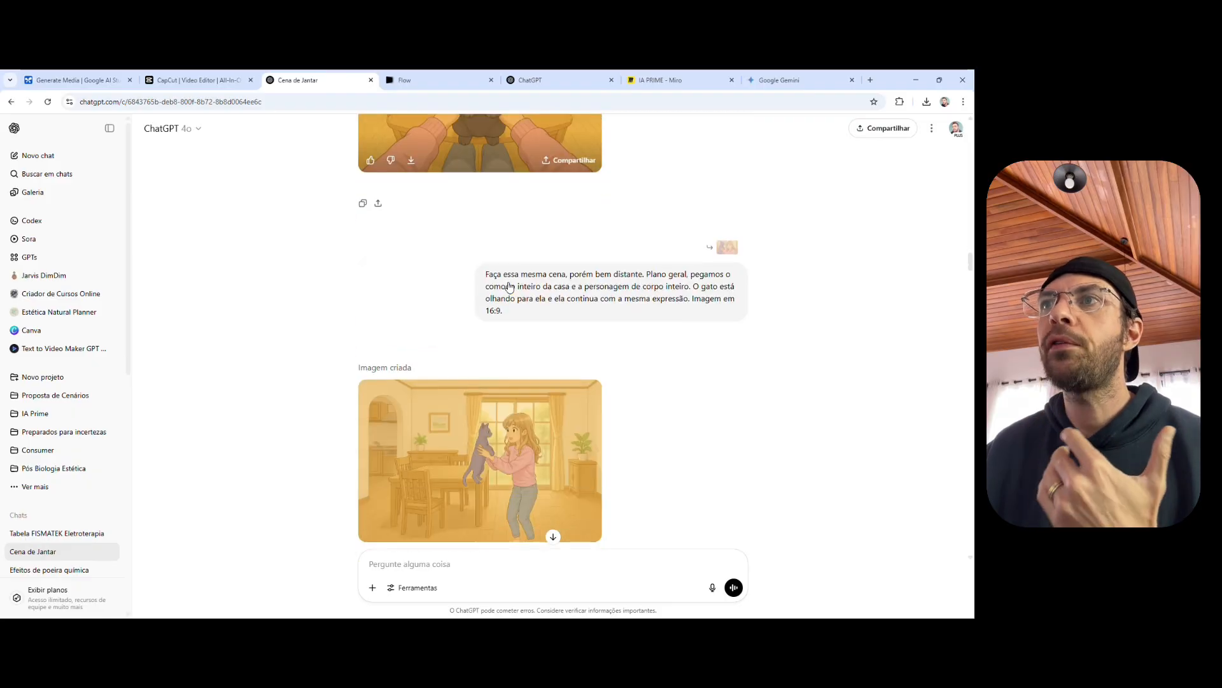
pyautogui.scroll(-20, 510, 287)
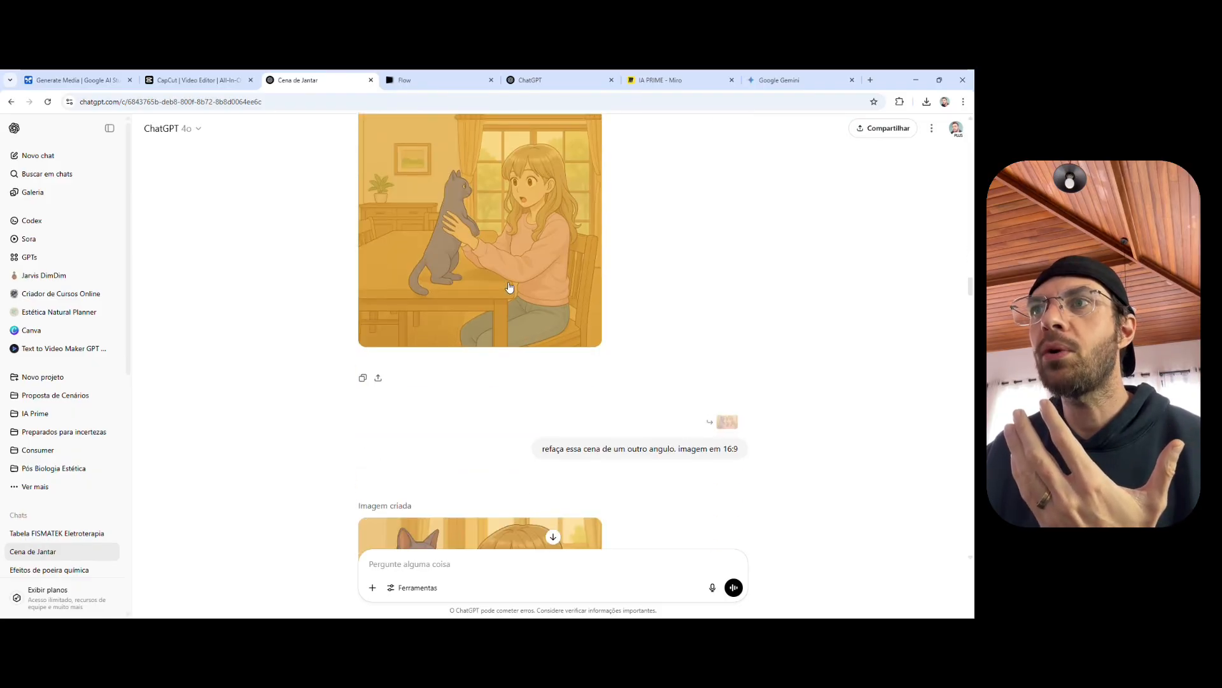
pyautogui.scroll(20, 510, 287)
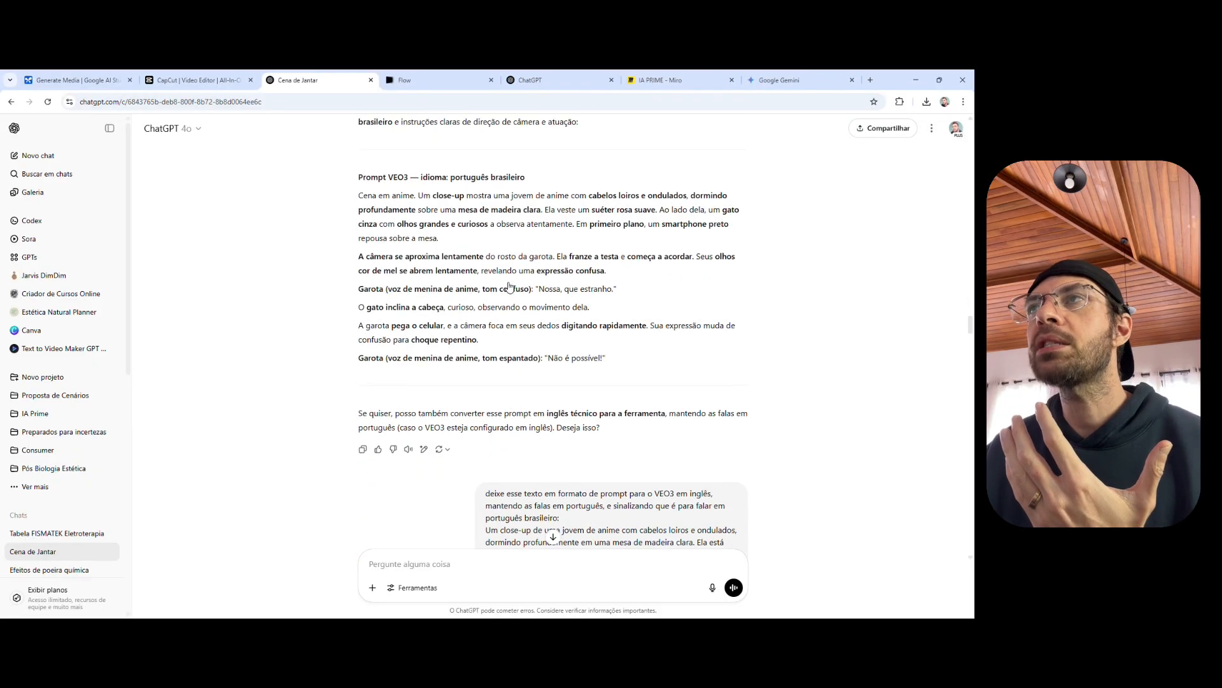
pyautogui.scroll(-10, 504, 289)
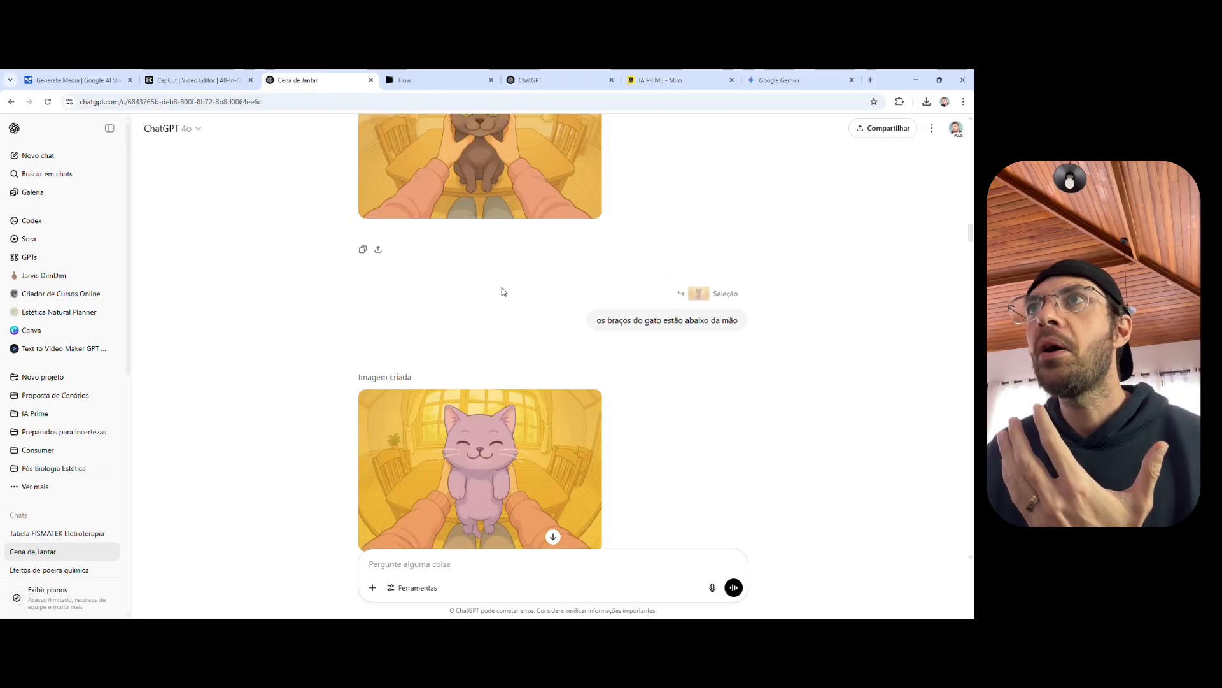
pyautogui.scroll(-2, 501, 288)
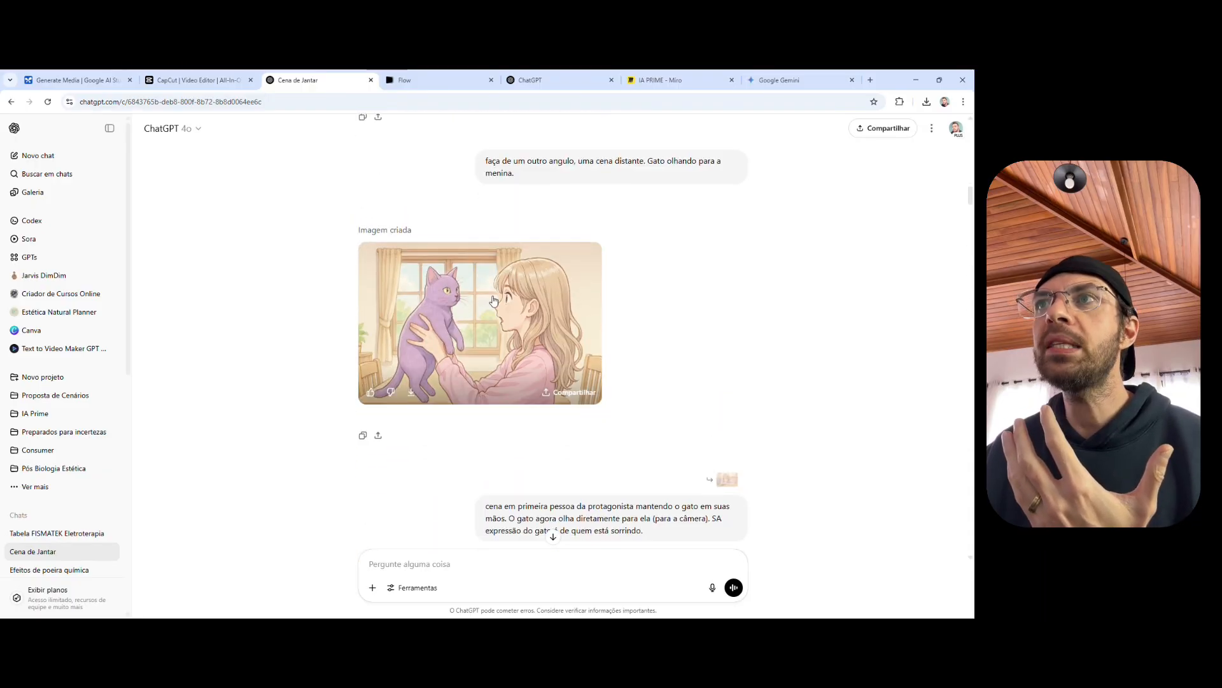
# View the side-angle image of the girl holding the cat and the original lifting image at full size to compare them
pyautogui.click(475, 335)
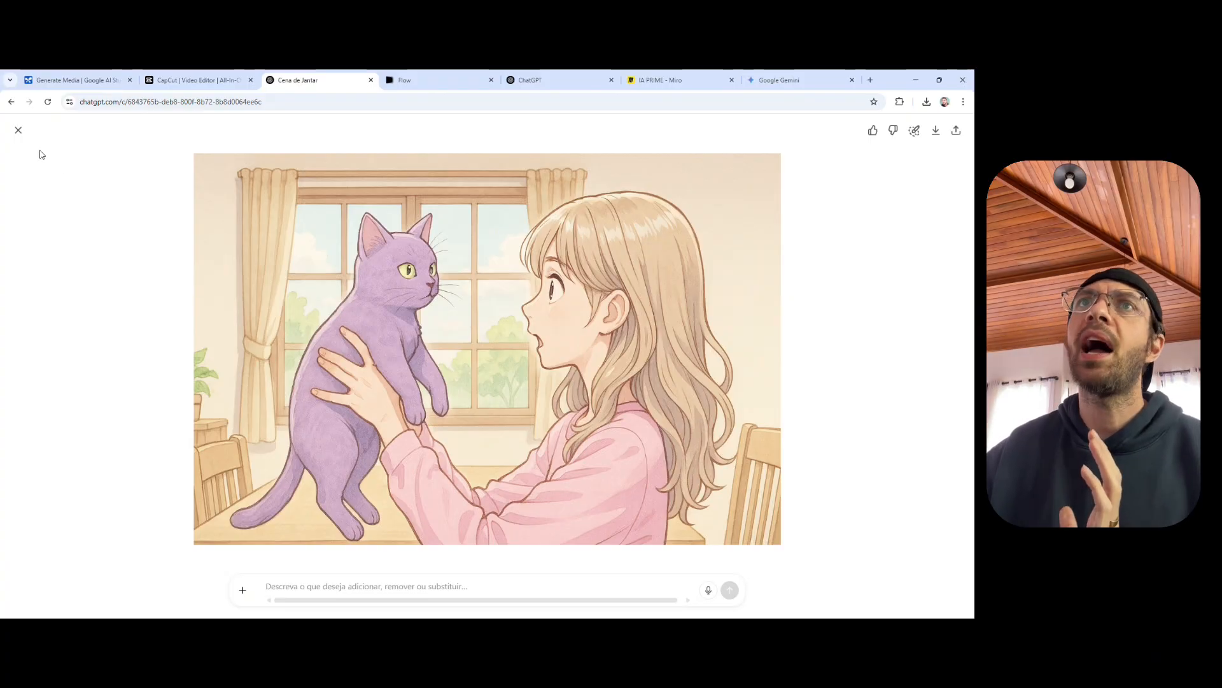
pyautogui.click(18, 130)
pyautogui.scroll(4, 491, 308)
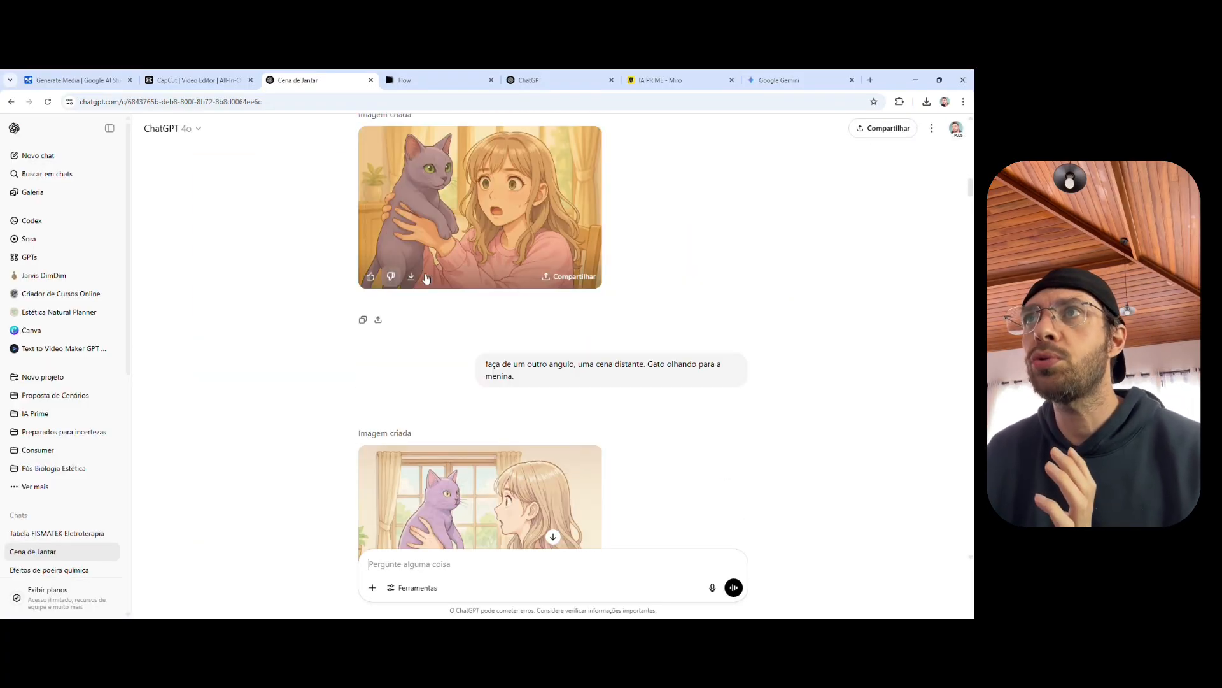
pyautogui.click(503, 225)
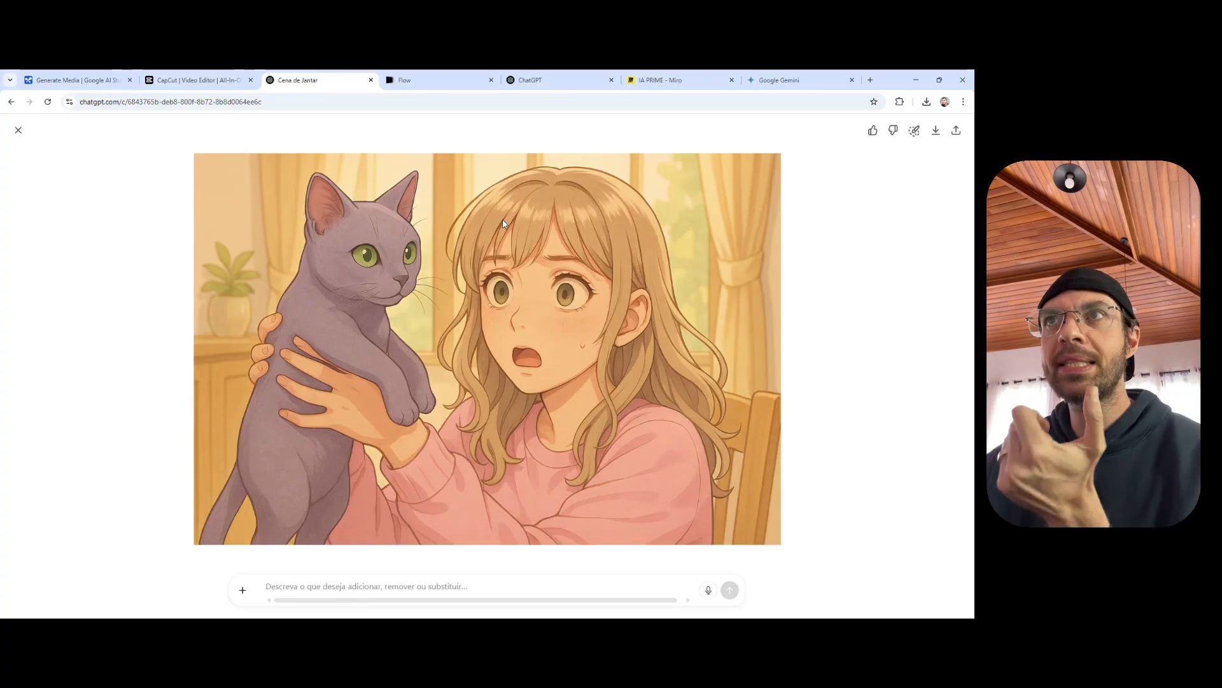
pyautogui.click(18, 130)
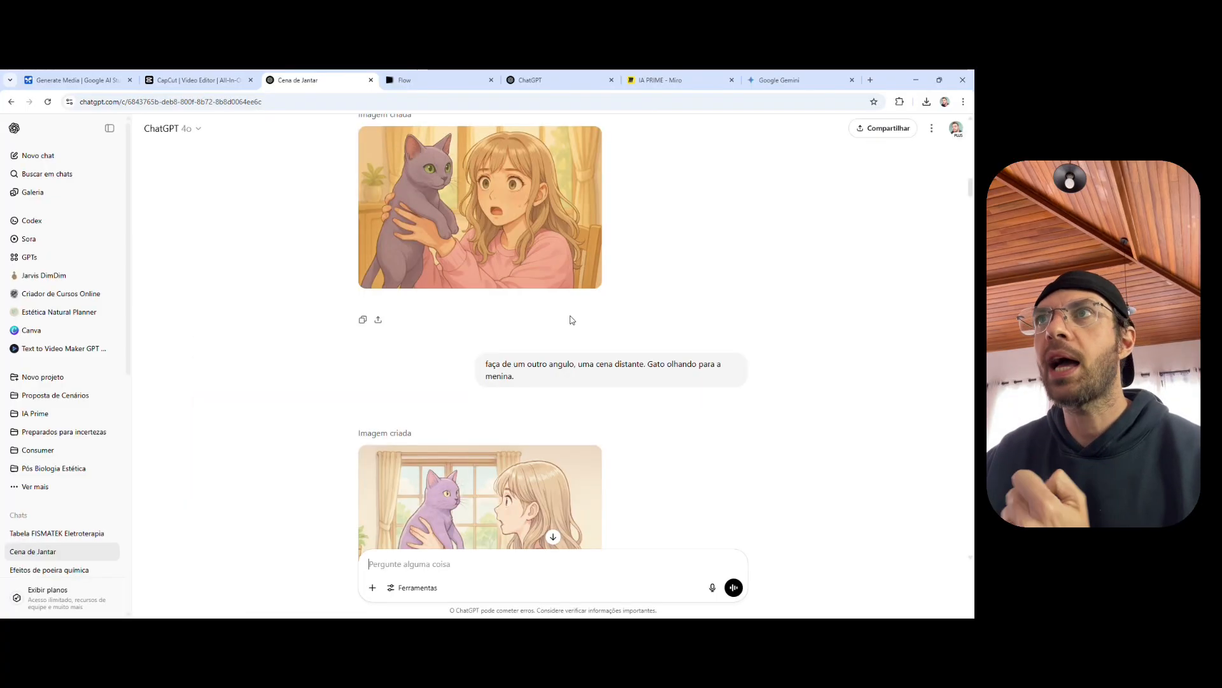
# Return to the fisheye first-person cat prompt in the chat and look over the scene files in the Anime VEO3 folder
pyautogui.scroll(-5, 512, 314)
pyautogui.scroll(-5, 512, 314)
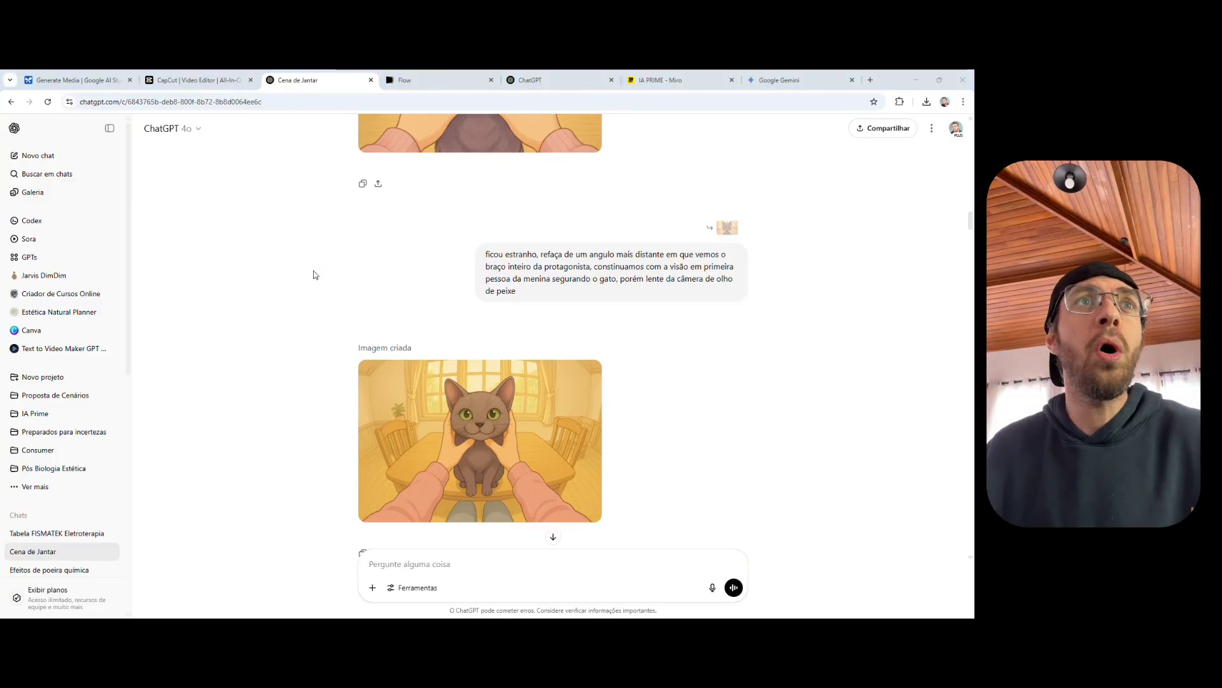
pyautogui.hotkey('alt', 'Tab')
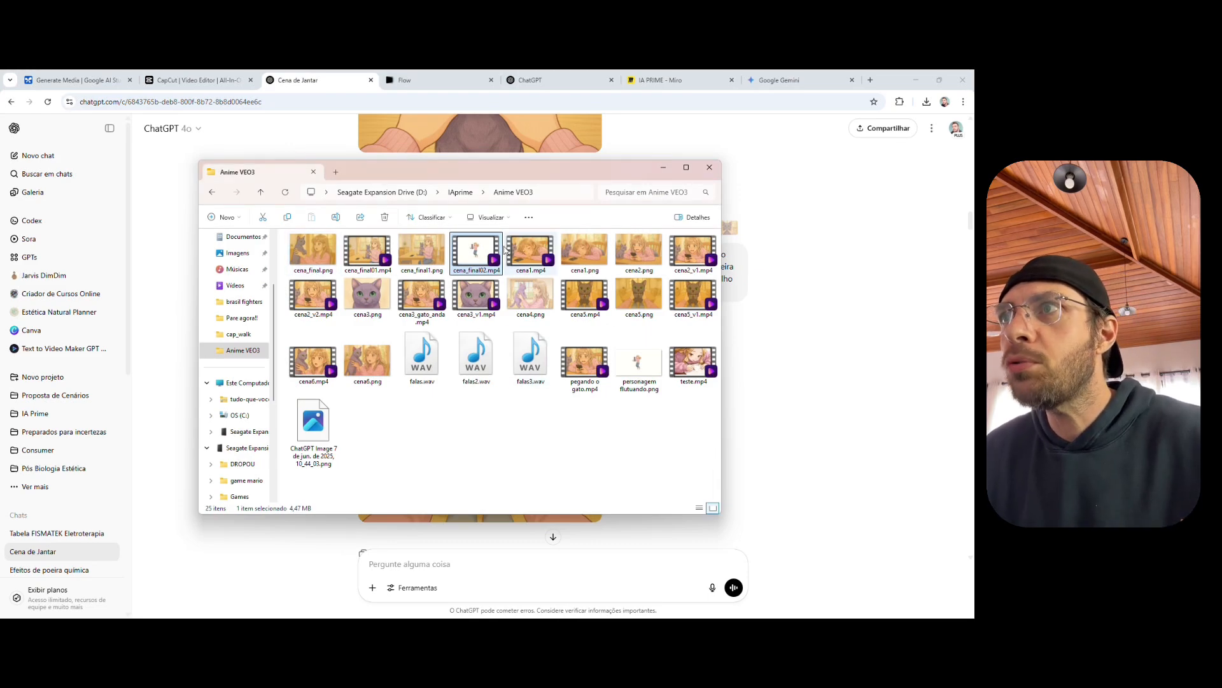
pyautogui.click(787, 385)
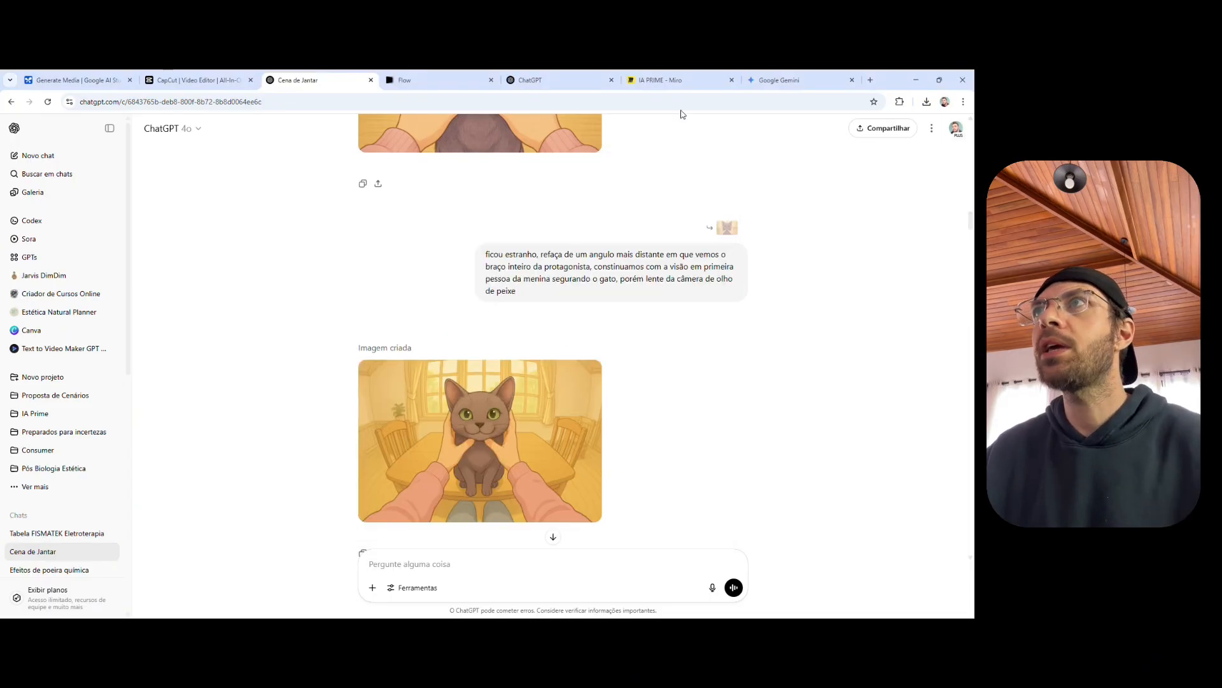
# Switch to the Miro diagram to review the Consistência branch, and view the Flow projects and generated video library
pyautogui.click(663, 81)
pyautogui.hscroll(5, 691, 405)
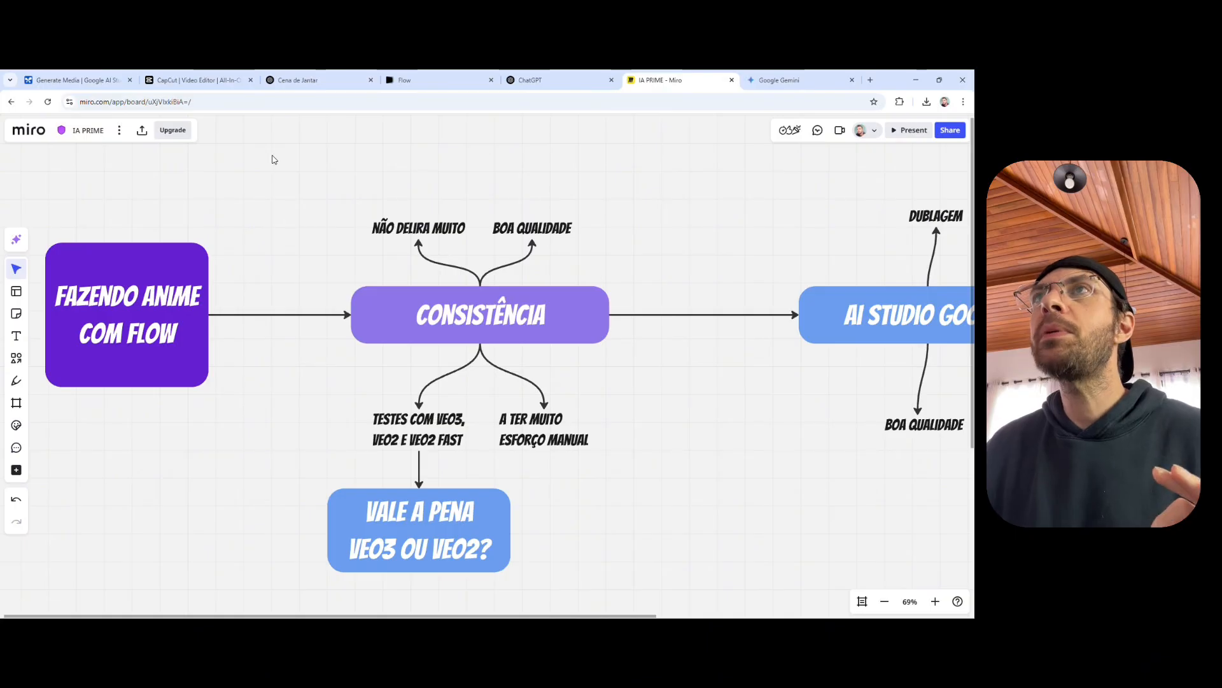
pyautogui.click(417, 80)
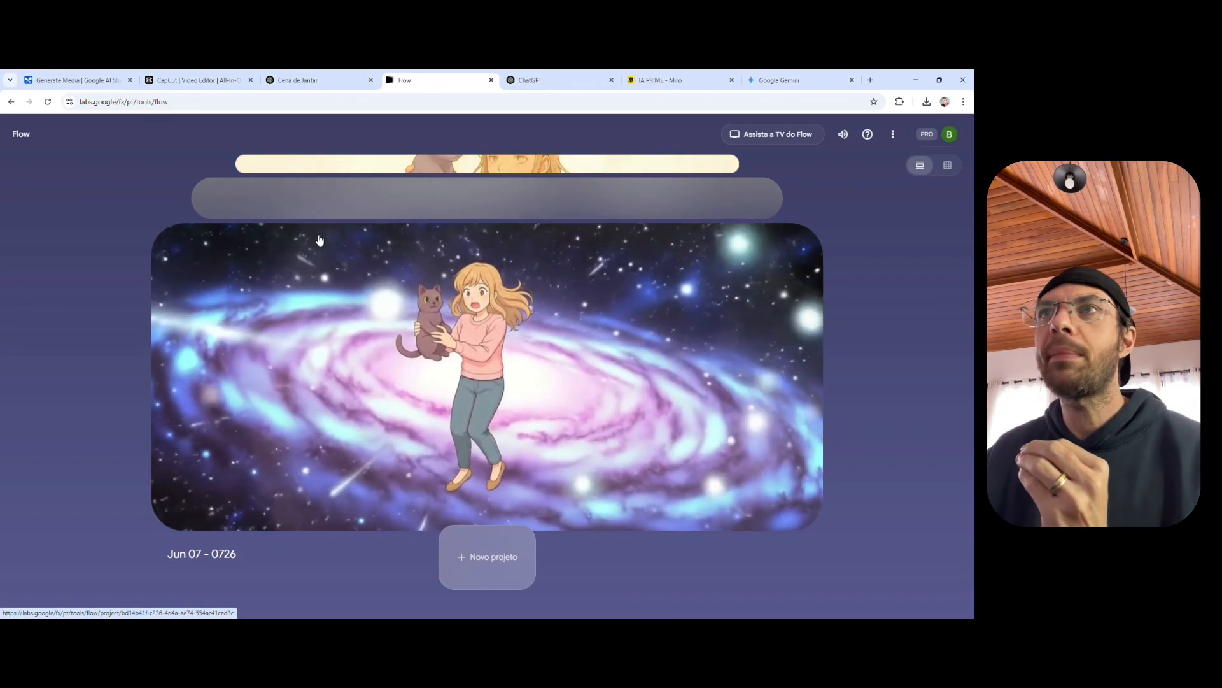
pyautogui.click(947, 165)
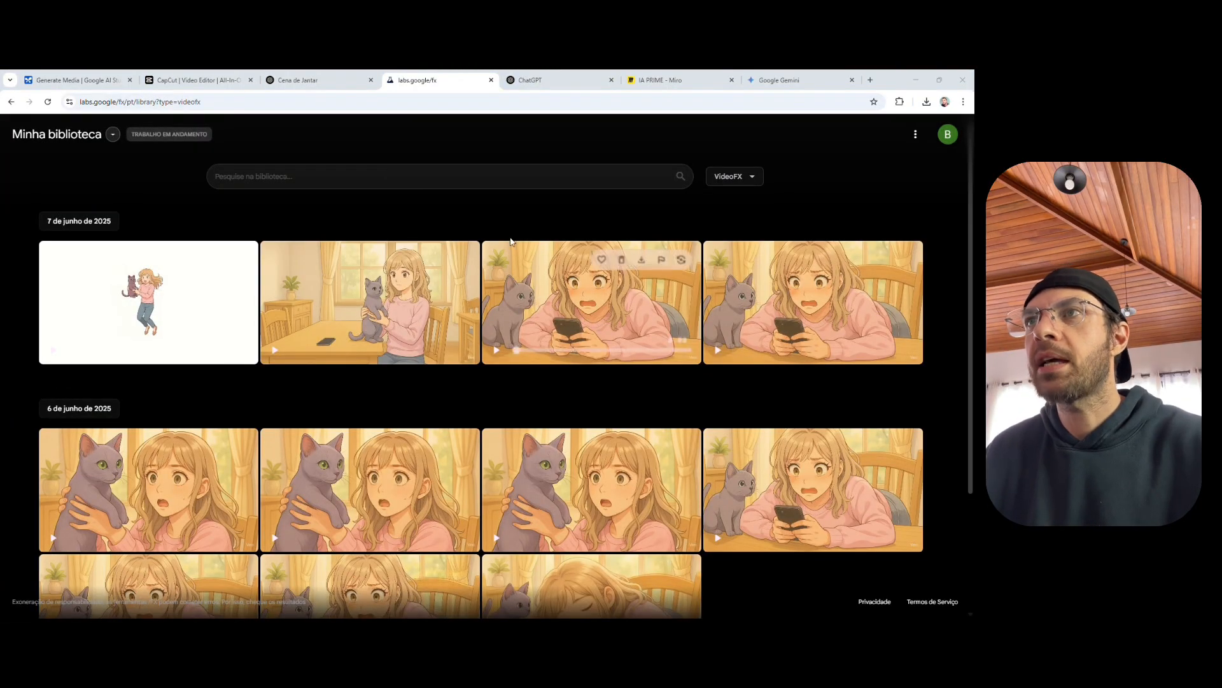
# Enlarge and play a 6 June library video of the panicked girl holding her phone beside the cat
pyautogui.scroll(-2, 510, 241)
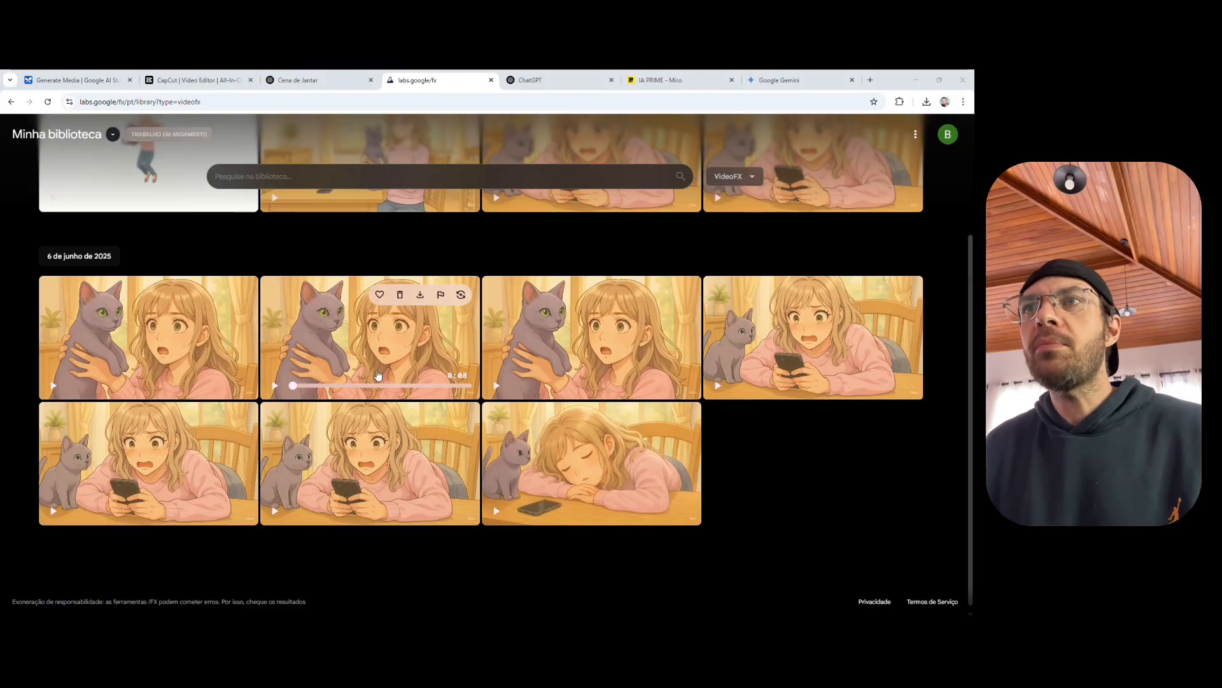
pyautogui.click(343, 459)
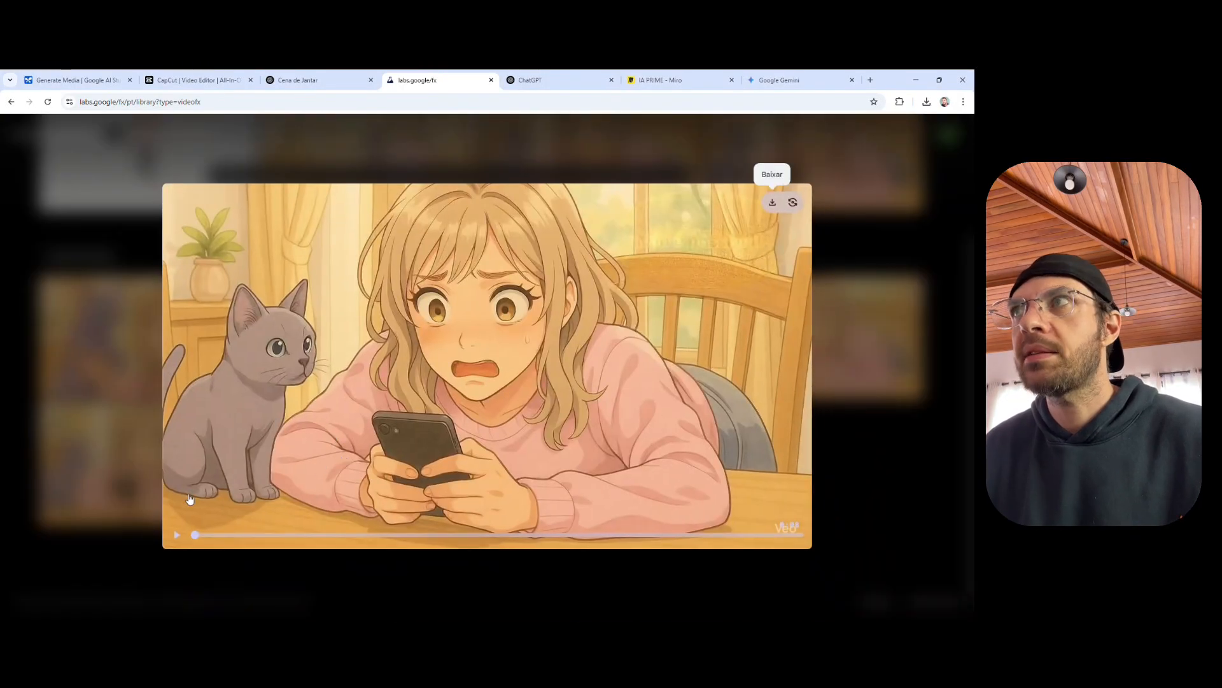
pyautogui.click(176, 535)
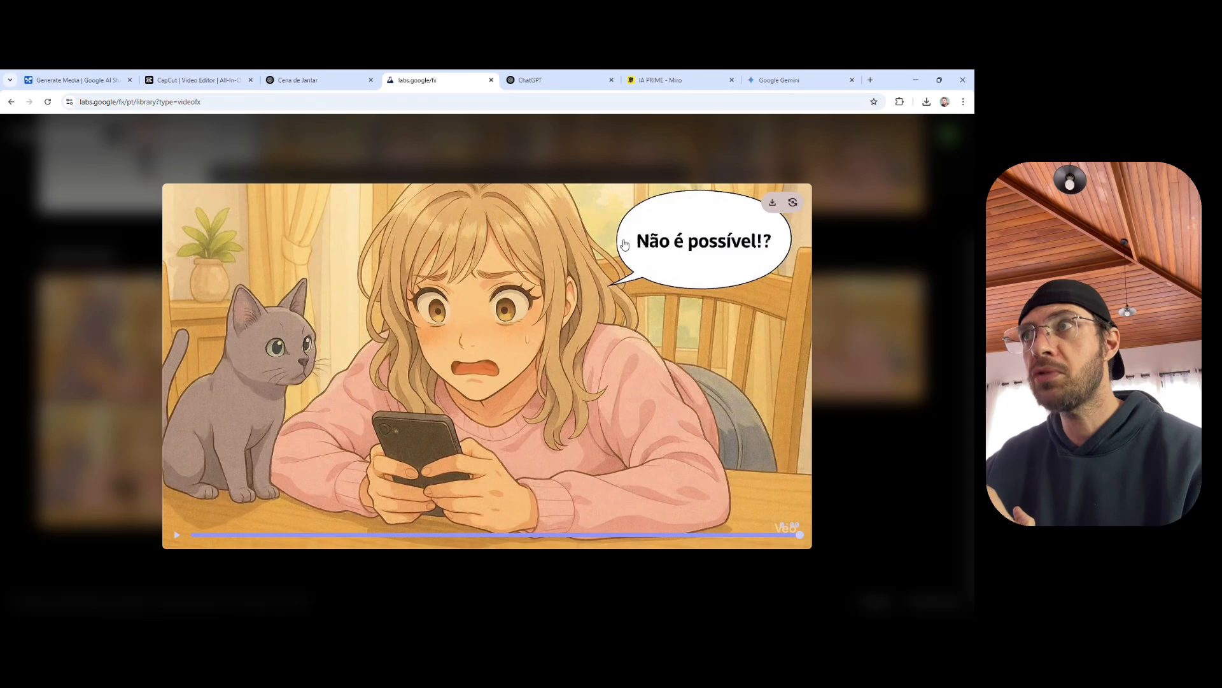
pyautogui.click(857, 447)
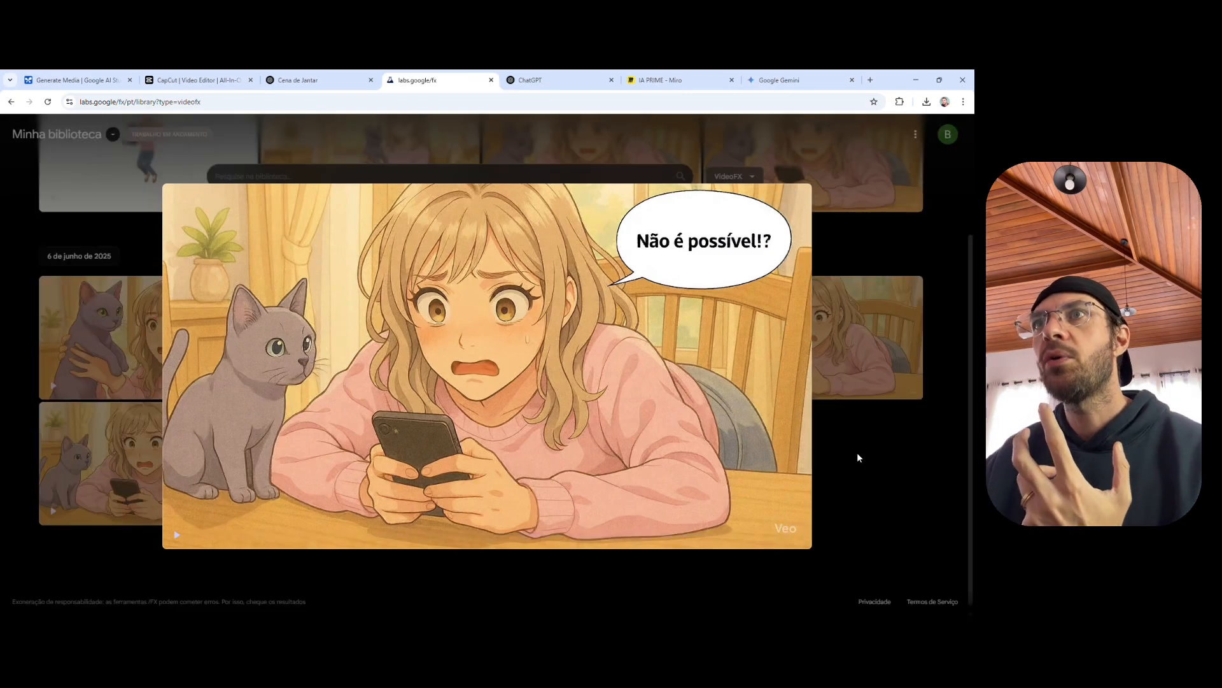
# Preview the 6 June videos of the girl lifting the cat, and play the third one at full size
pyautogui.moveTo(702, 440)
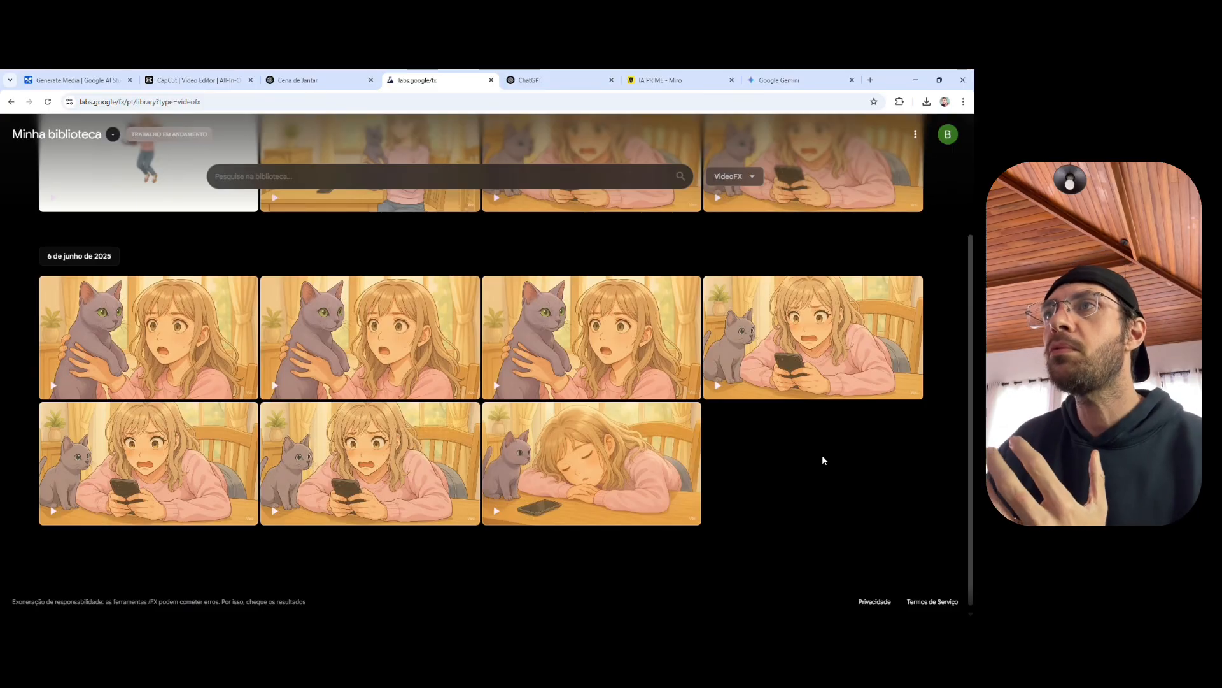
pyautogui.moveTo(366, 440)
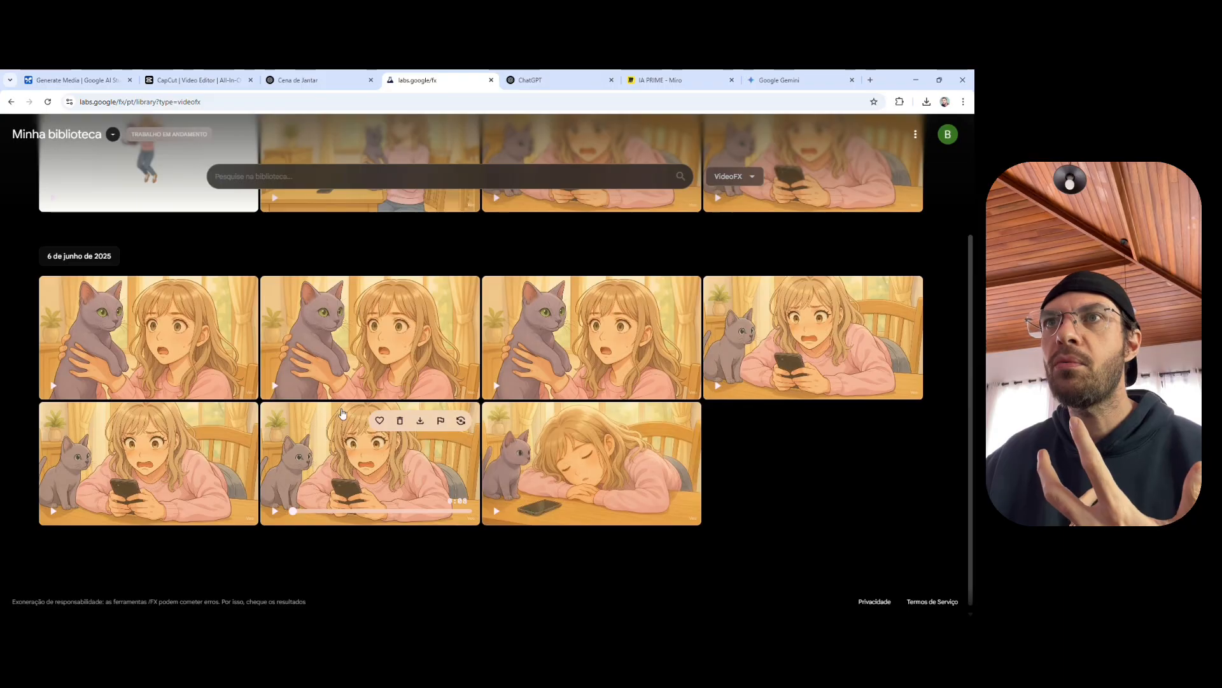
pyautogui.click(276, 387)
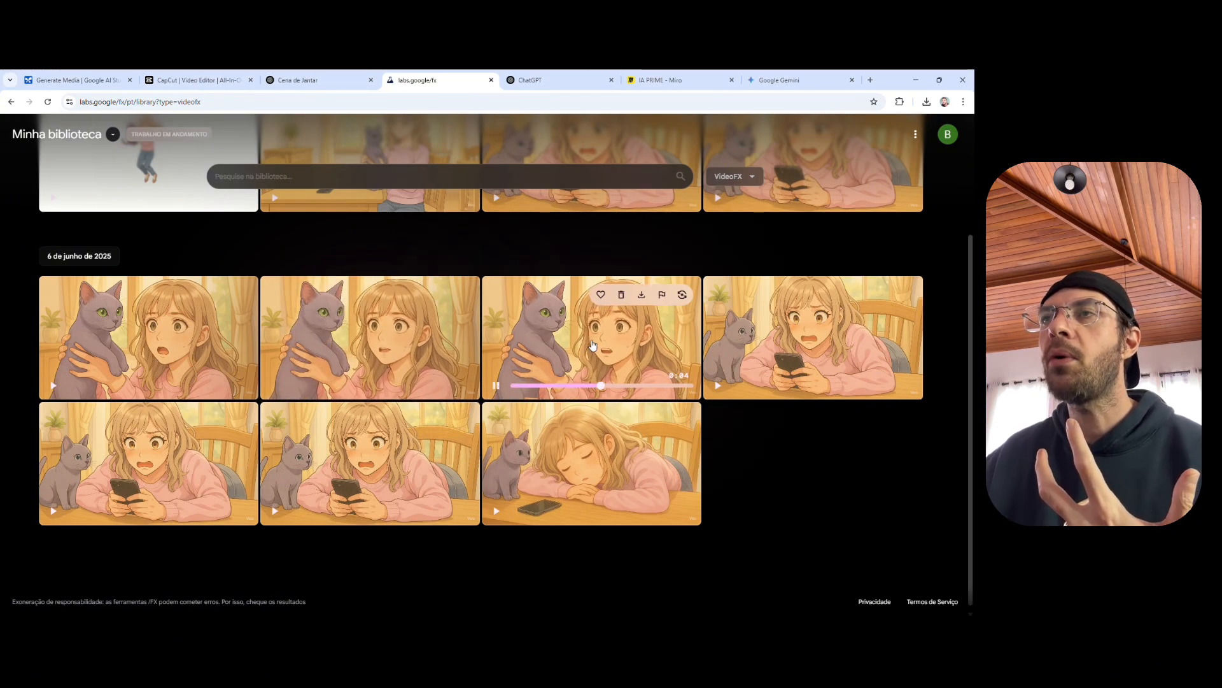
pyautogui.click(592, 344)
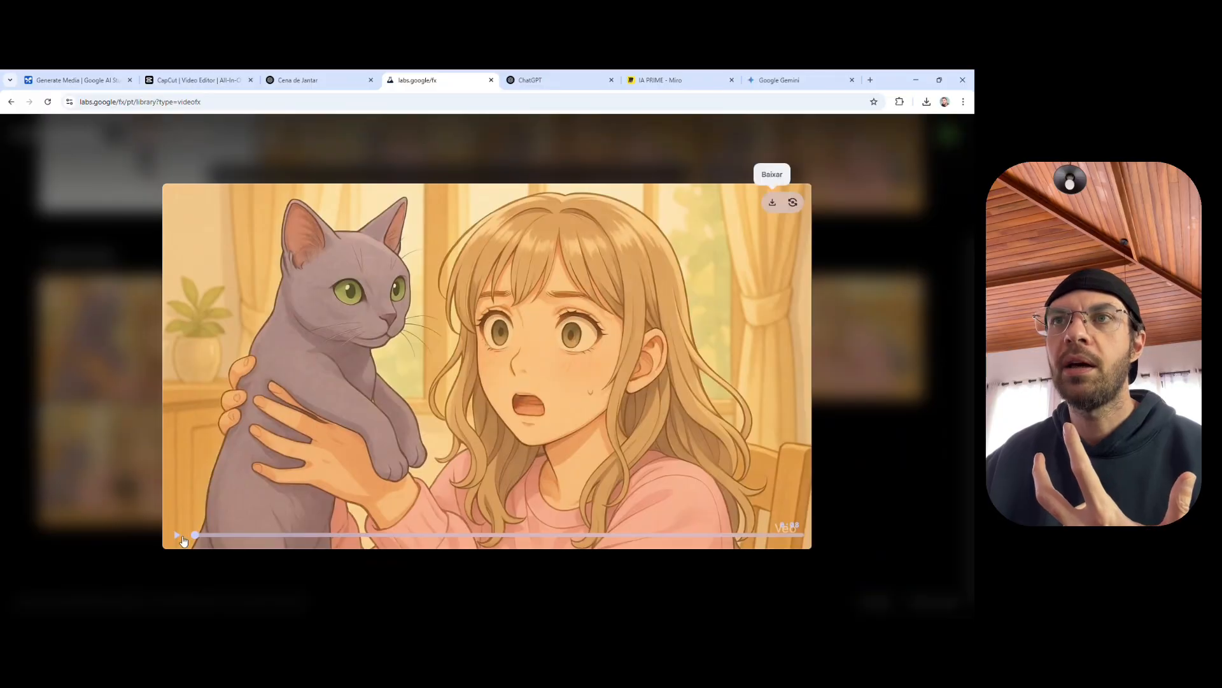
pyautogui.click(181, 538)
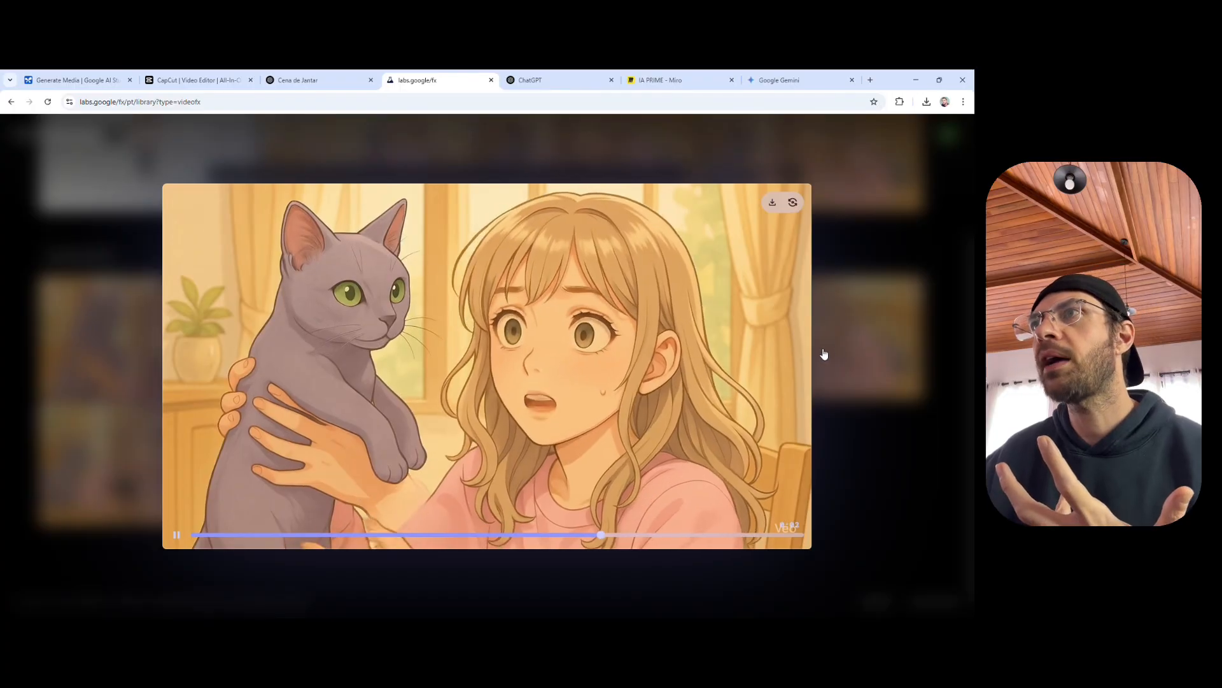
pyautogui.click(876, 426)
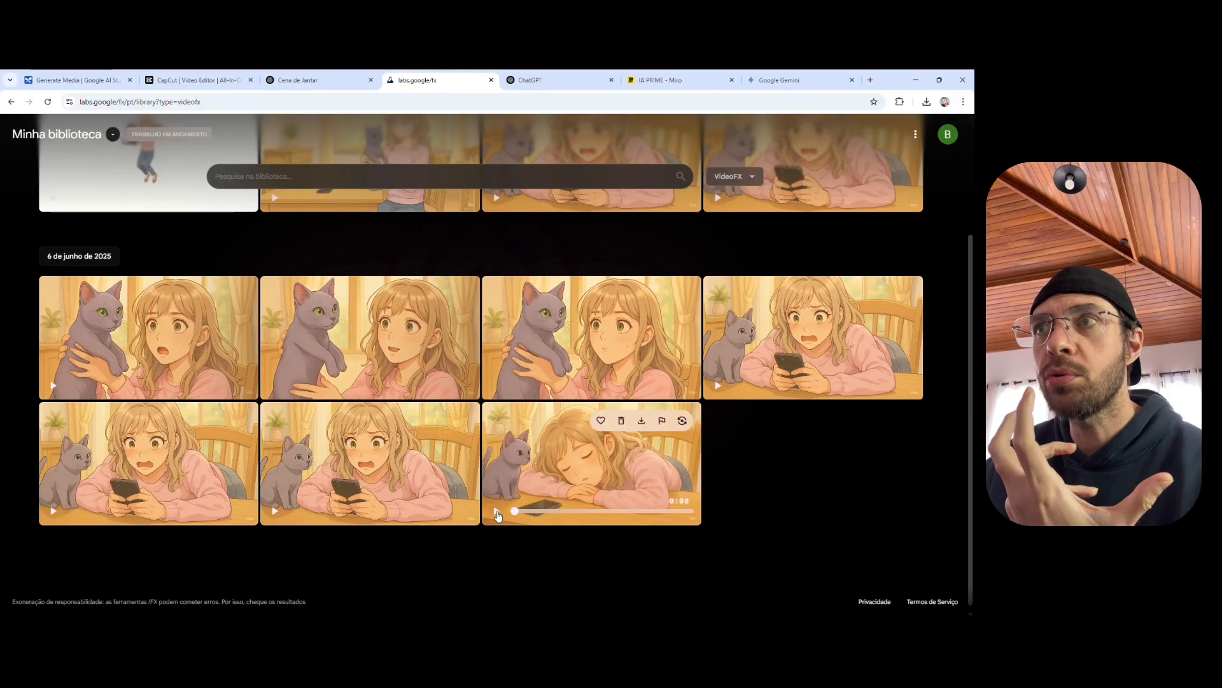
# Enlarge and play the video that starts with the girl asleep at the table, and return to the library
pyautogui.click(538, 471)
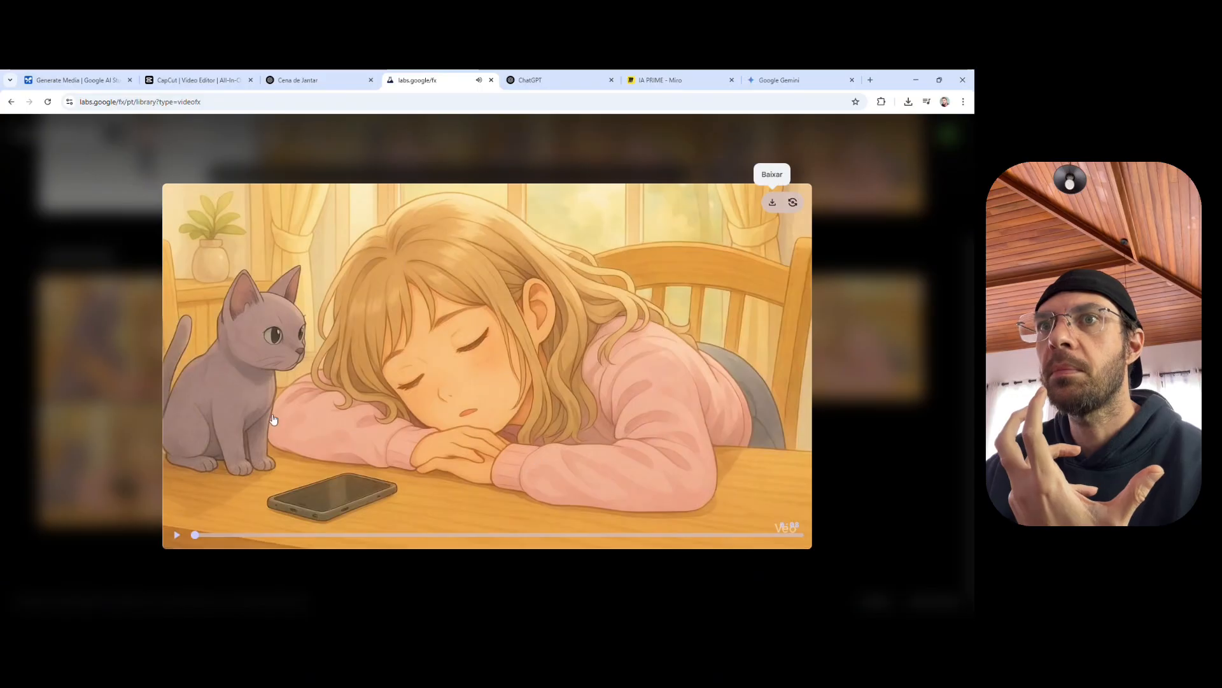
pyautogui.click(177, 536)
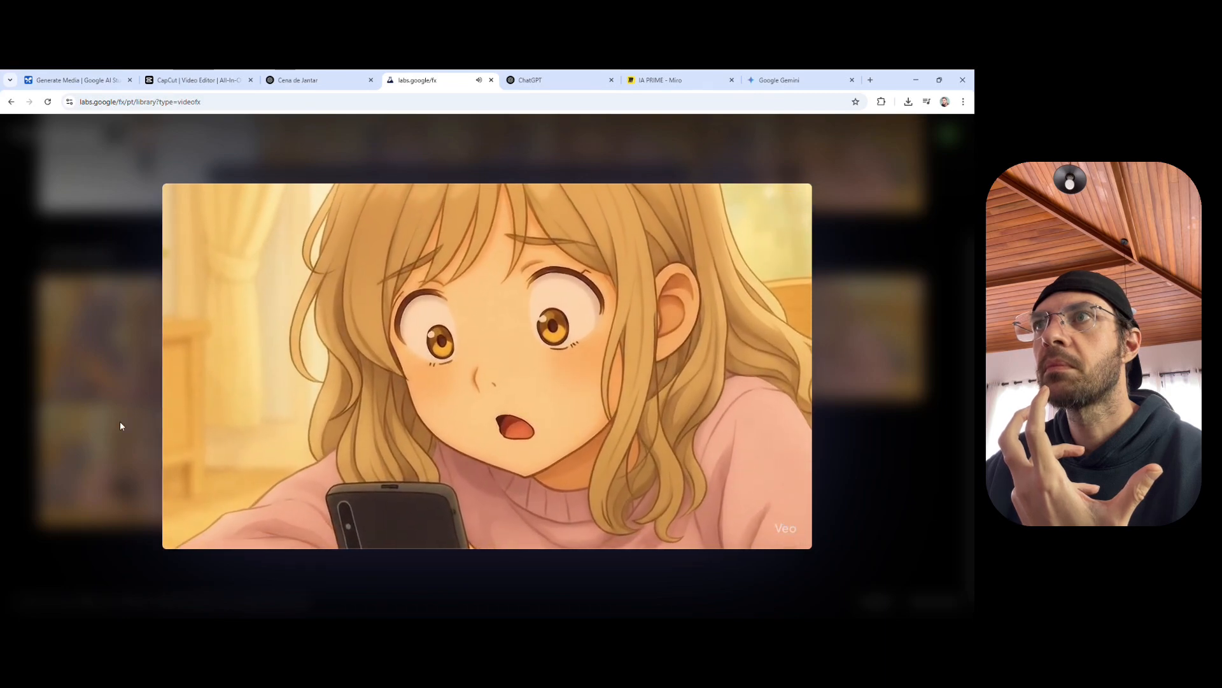
pyautogui.click(119, 422)
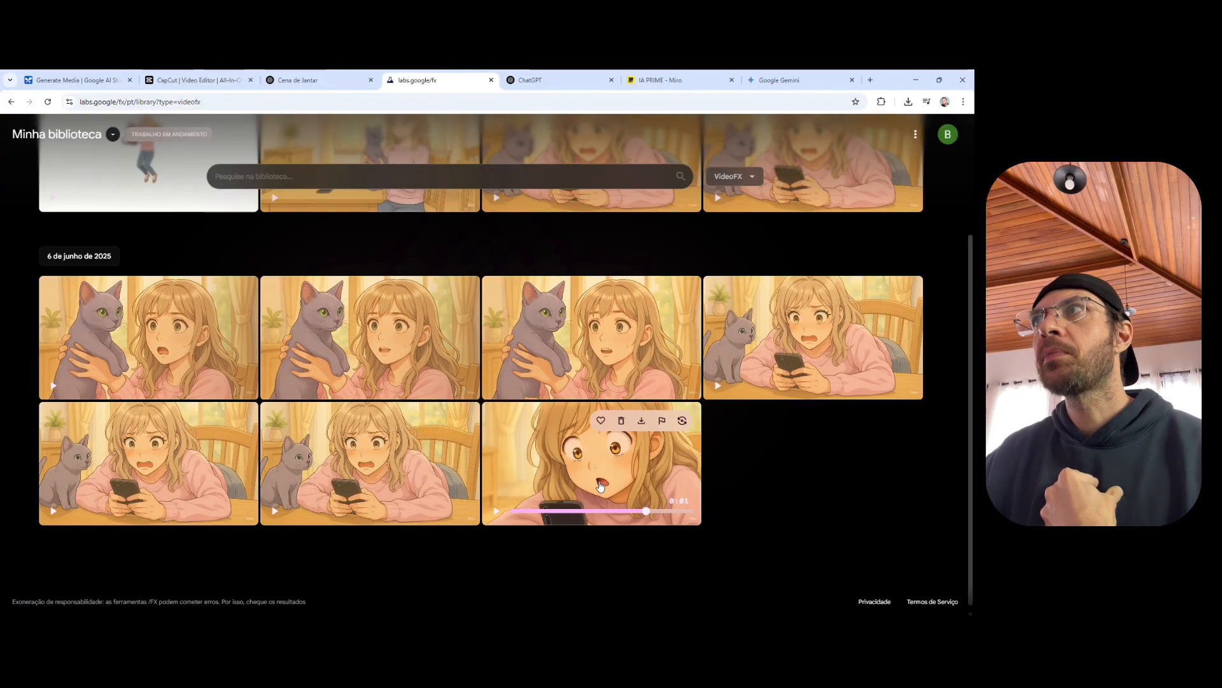
# Show the Minha biblioteca entry in the account options, and look back over the 7 June videos in the library
pyautogui.click(948, 134)
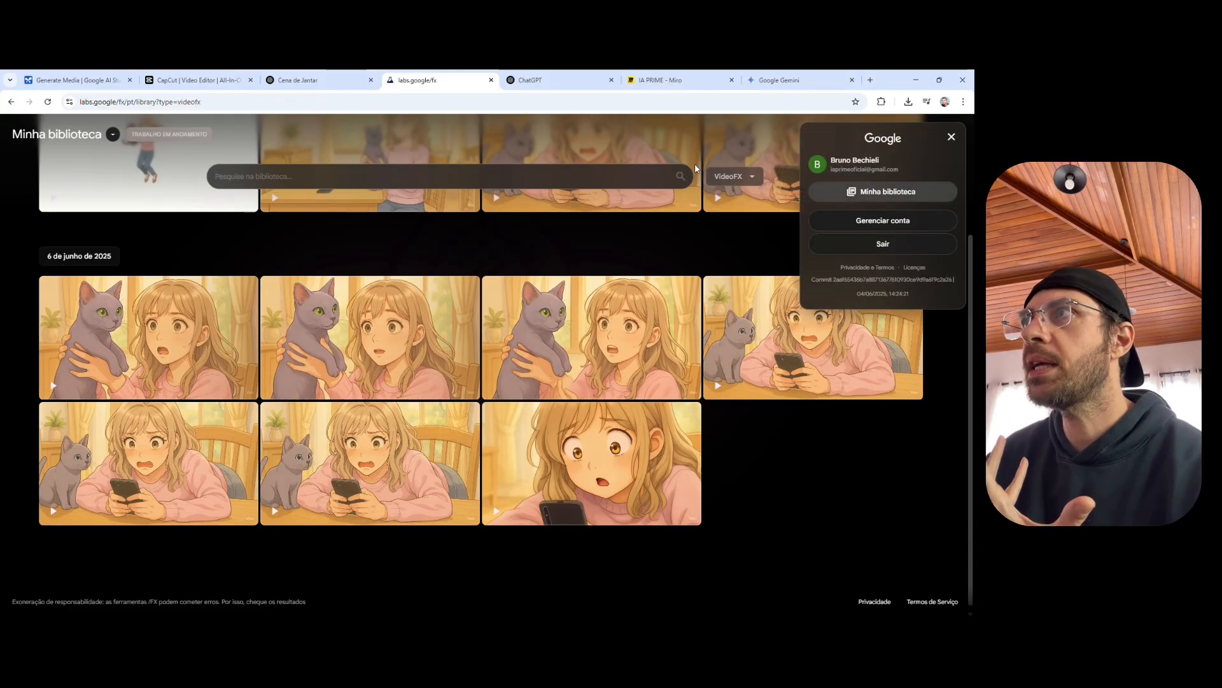
pyautogui.click(711, 225)
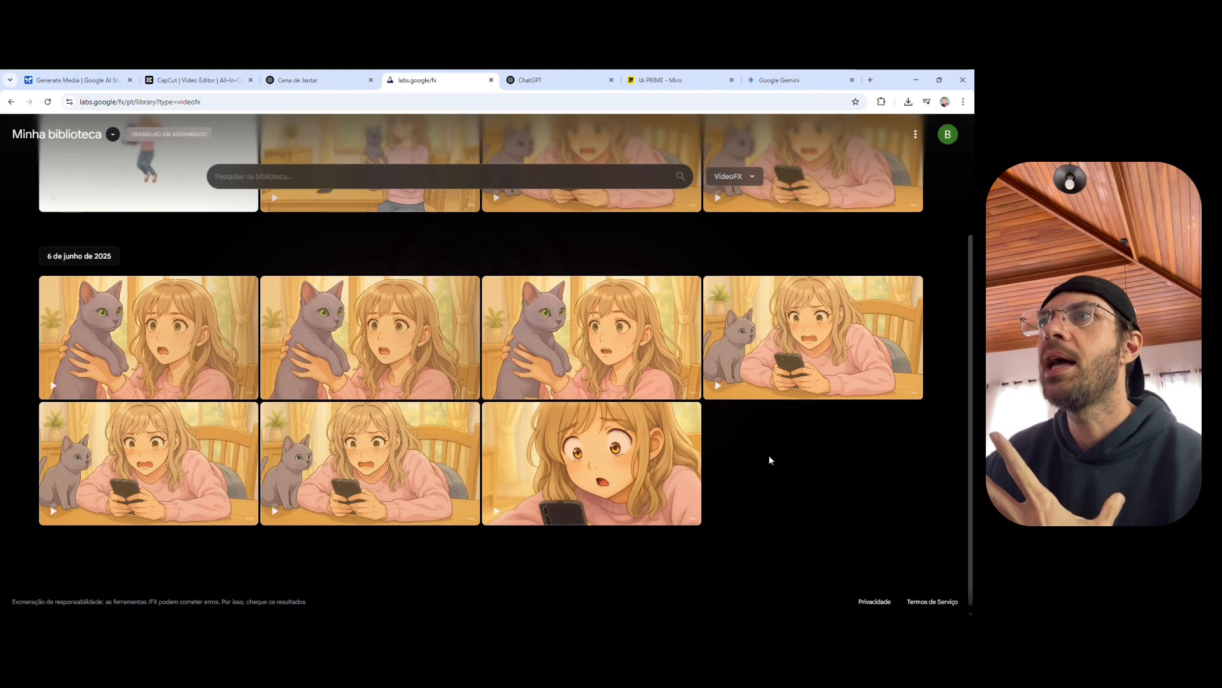
pyautogui.scroll(1, 745, 488)
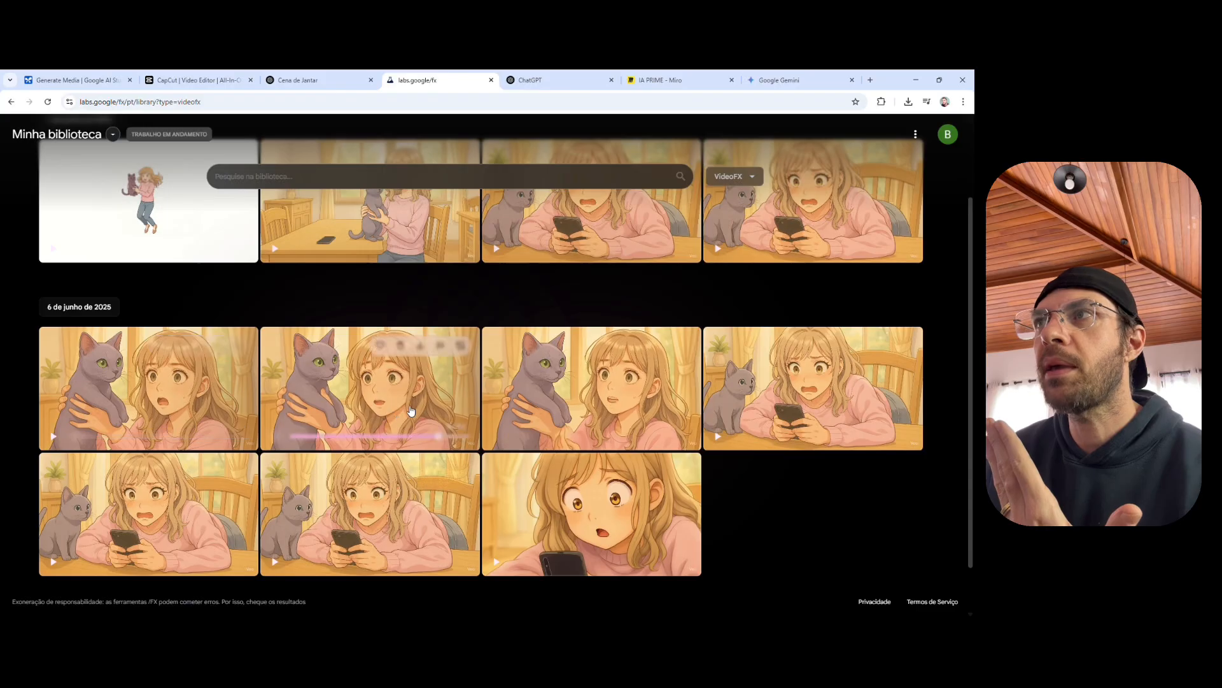
pyautogui.scroll(2, 434, 407)
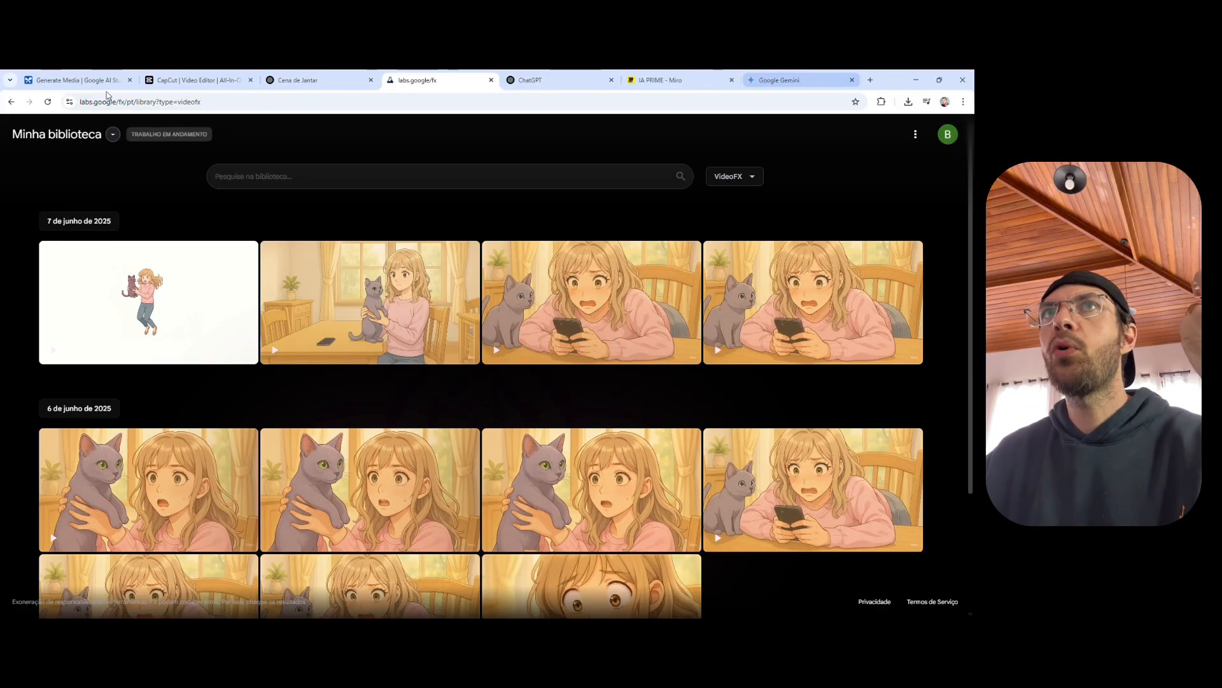
# View the Google AI Studio speech page and the Anime VEO3 folder, and review the AI Studio Google branch in Miro
pyautogui.click(73, 81)
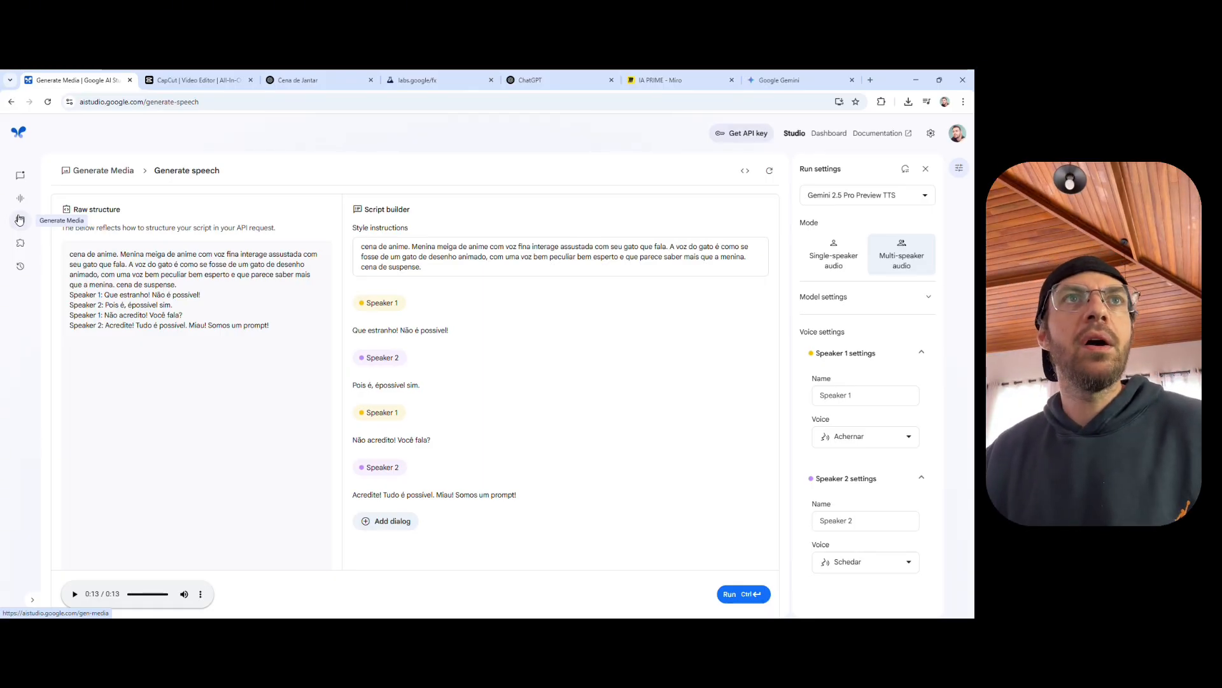
pyautogui.hotkey('alt', 'Tab')
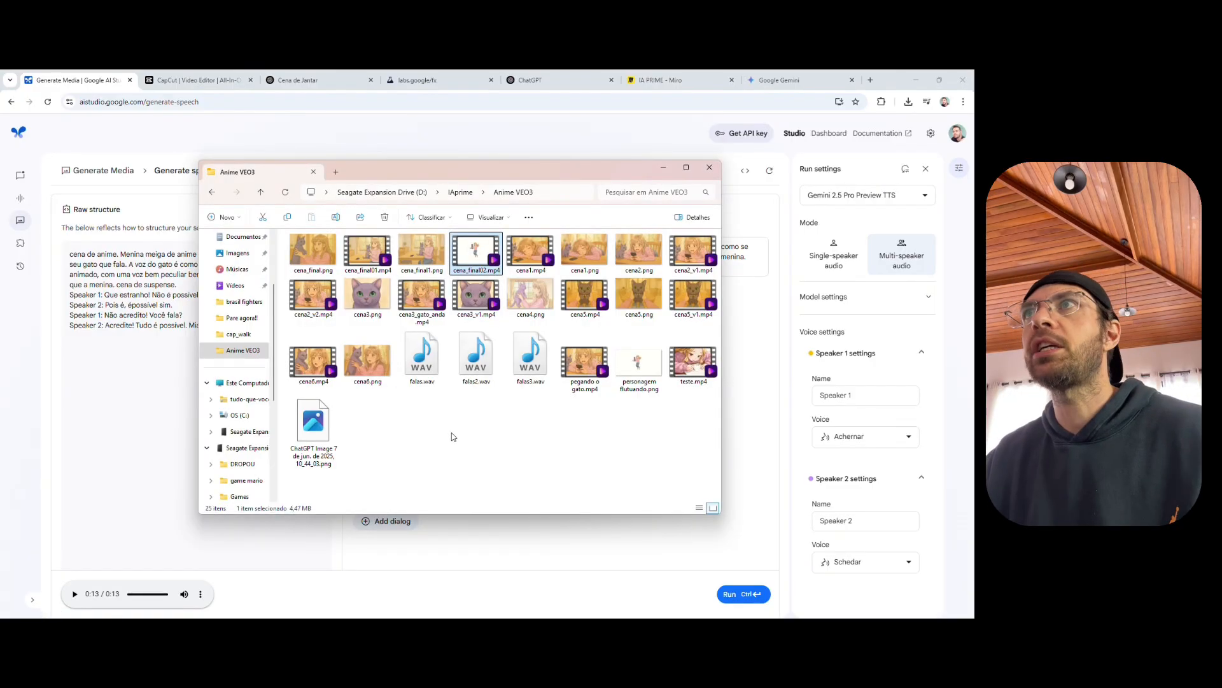
pyautogui.click(660, 80)
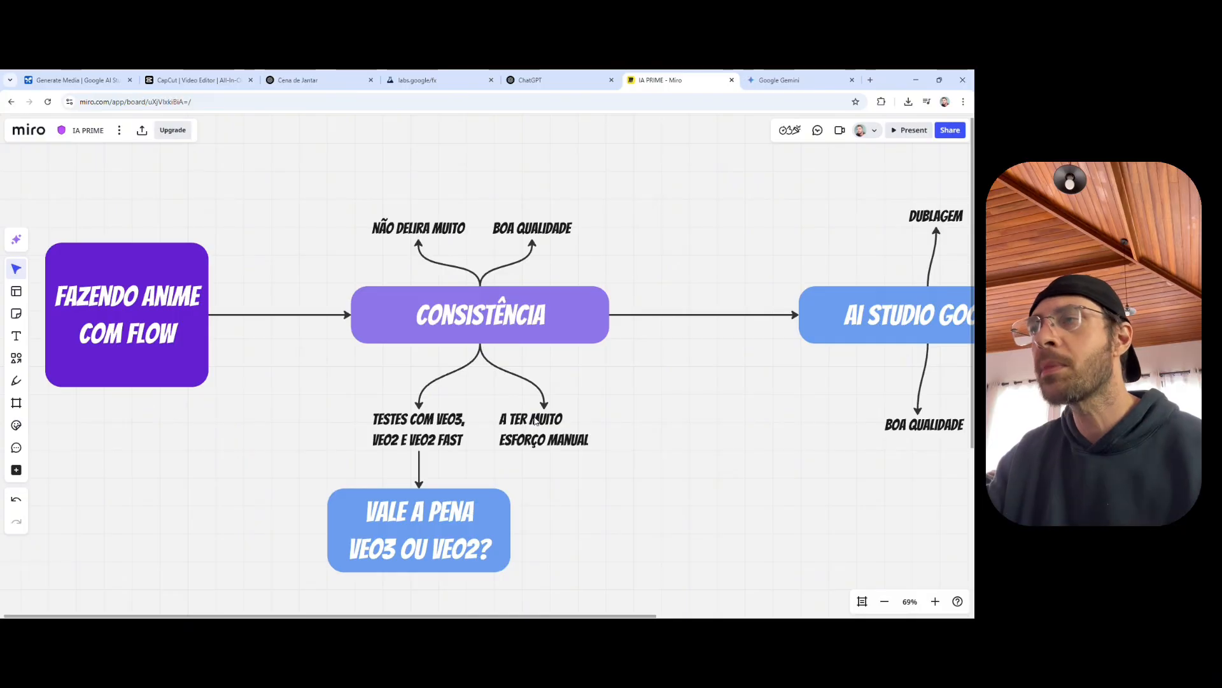
pyautogui.moveTo(813, 393); pyautogui.dragTo(450, 387)
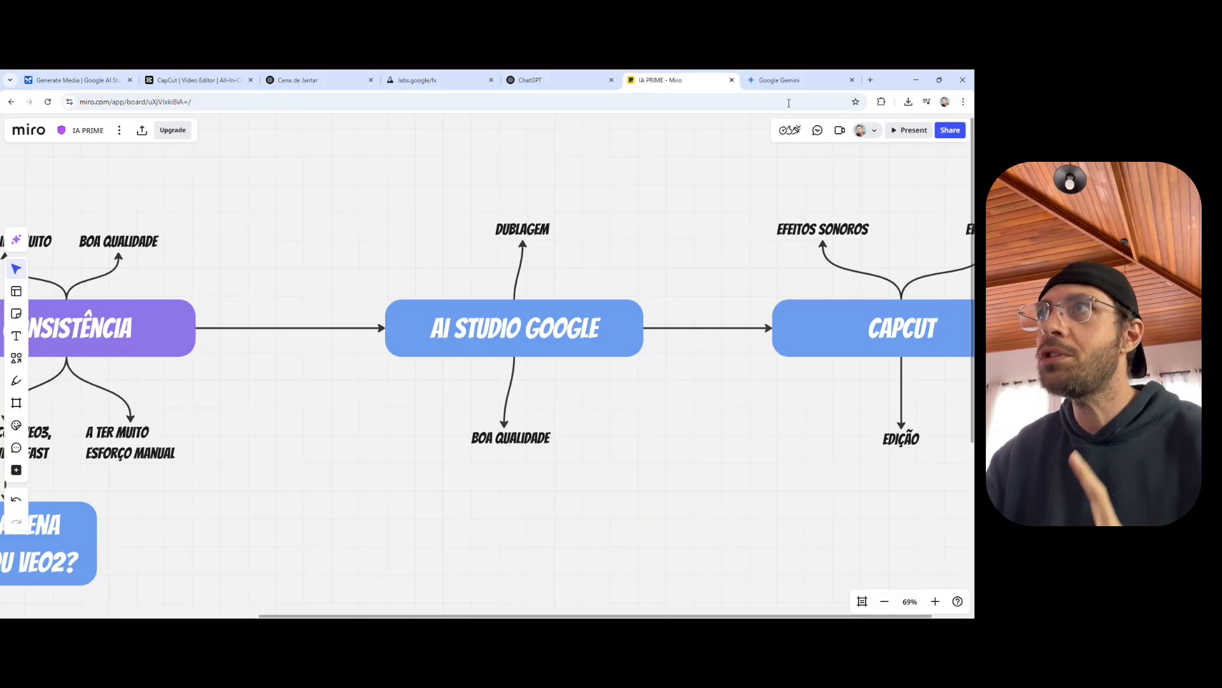
# Glance at the Gemini scene script, and highlight the Generate speech heading in Google AI Studio
pyautogui.click(792, 82)
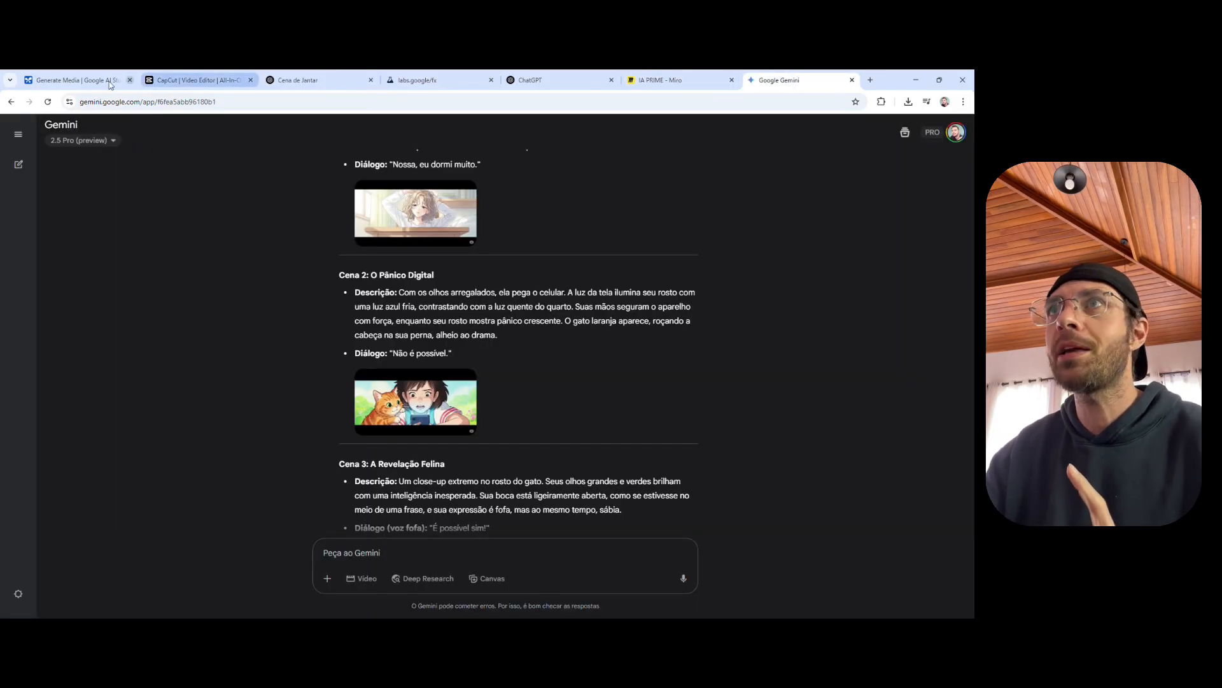
pyautogui.click(68, 81)
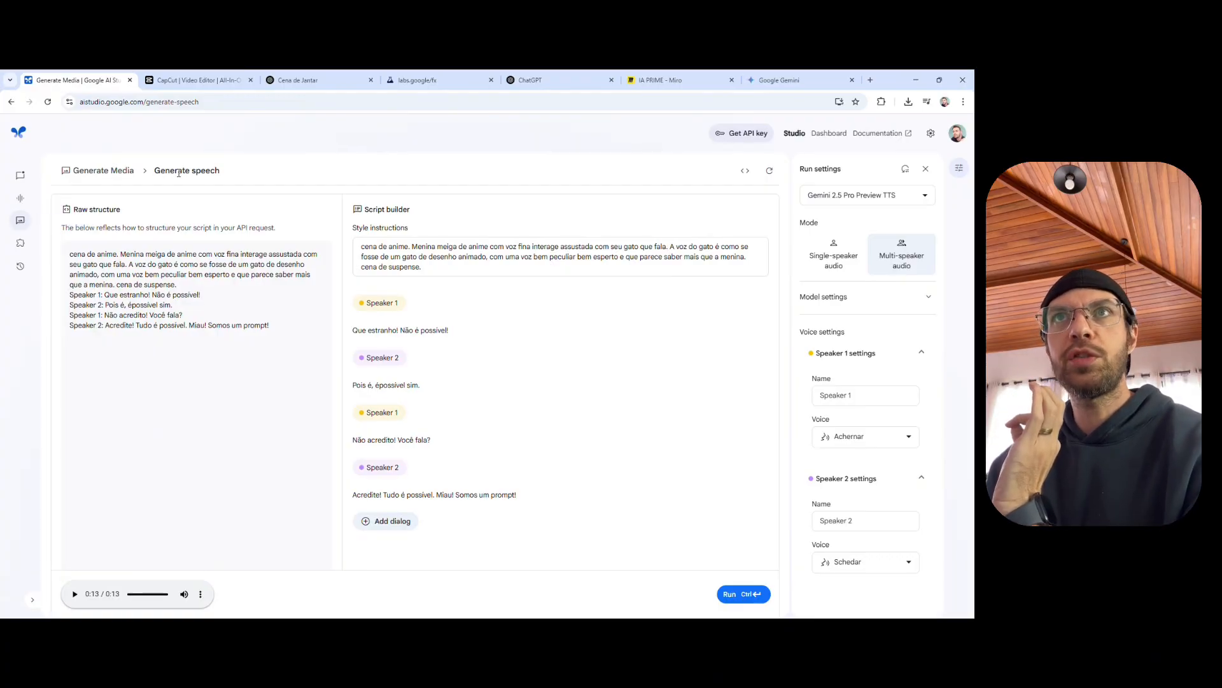
pyautogui.moveTo(153, 171); pyautogui.dragTo(231, 172)
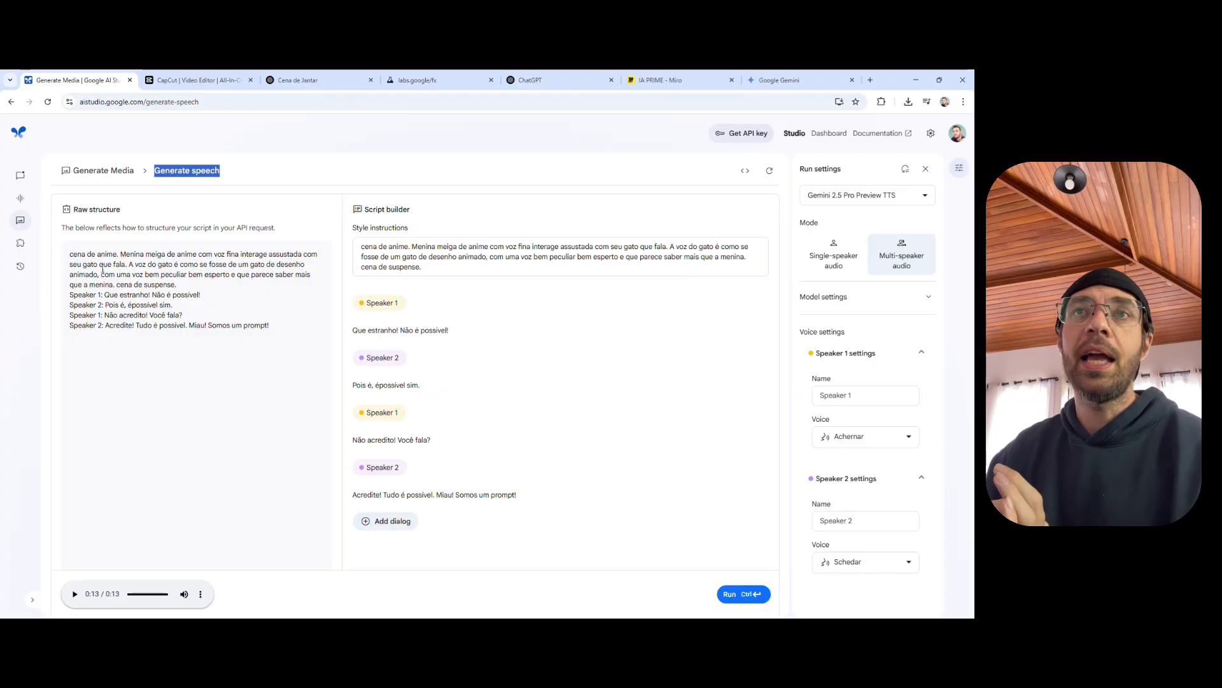
# Highlight the style instructions describing the girl's and cat's voices in the raw script, and show the available speech models
pyautogui.moveTo(69, 253); pyautogui.dragTo(300, 281)
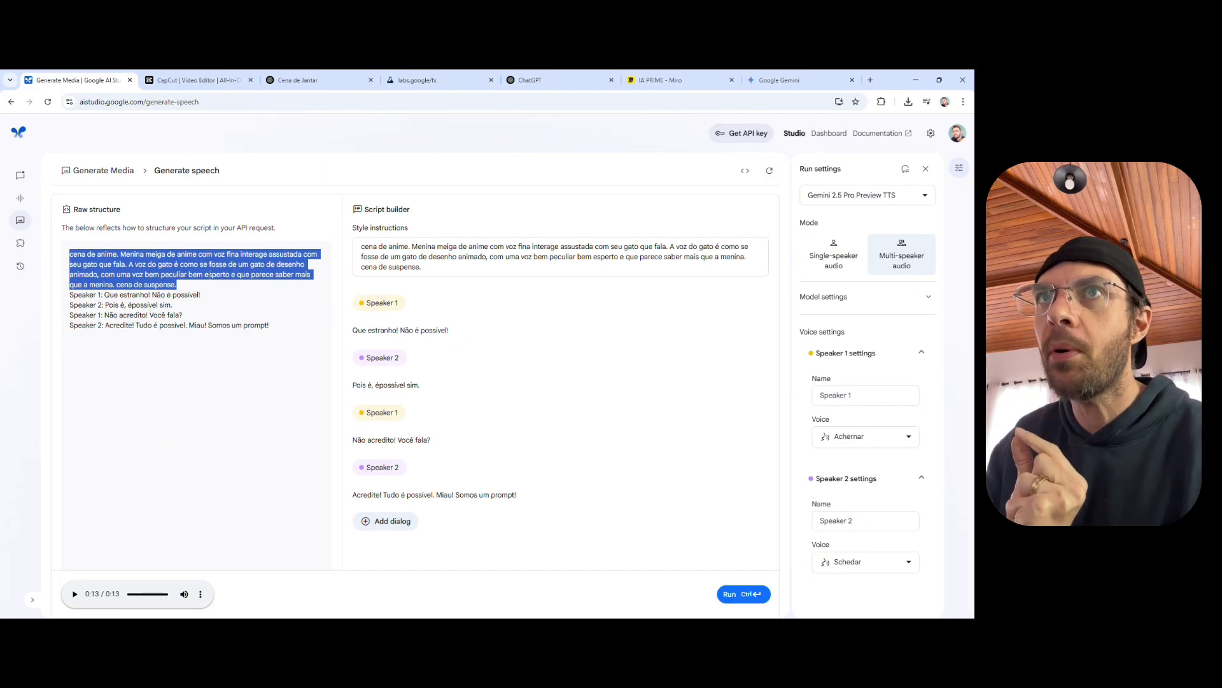
pyautogui.click(211, 273)
pyautogui.moveTo(131, 254); pyautogui.dragTo(258, 255)
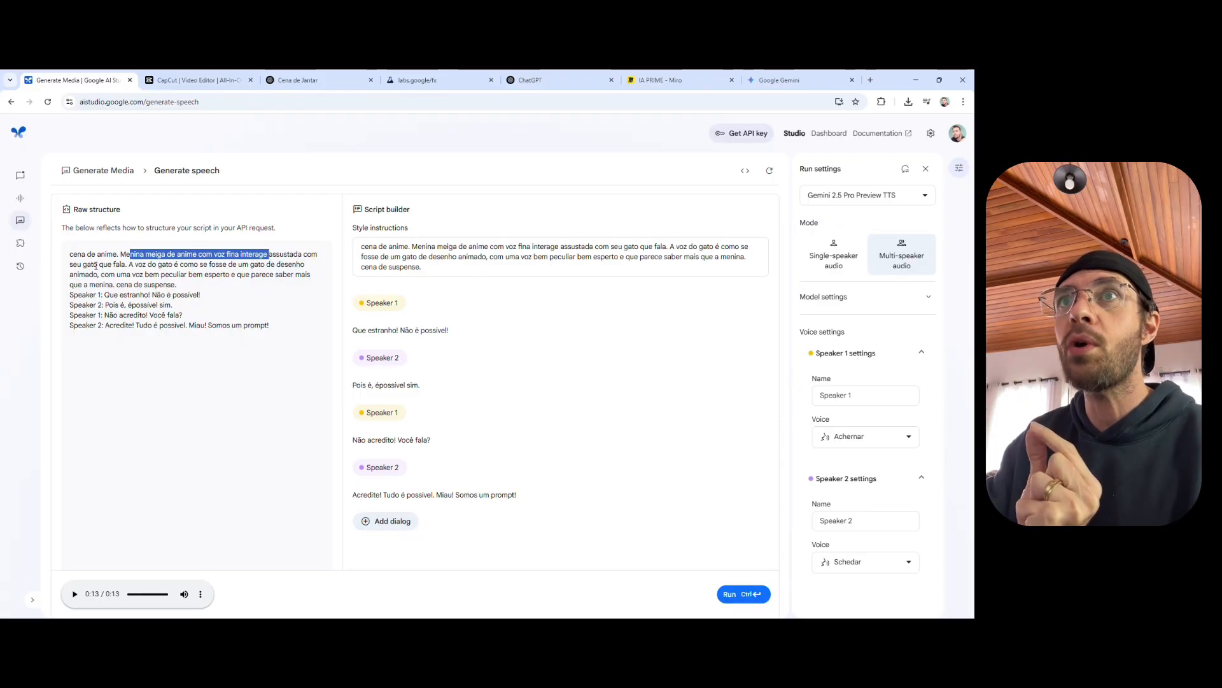
pyautogui.moveTo(152, 264)
pyautogui.mouseDown()
pyautogui.moveTo(252, 265)
pyautogui.moveTo(146, 275)
pyautogui.moveTo(169, 275)
pyautogui.mouseUp()
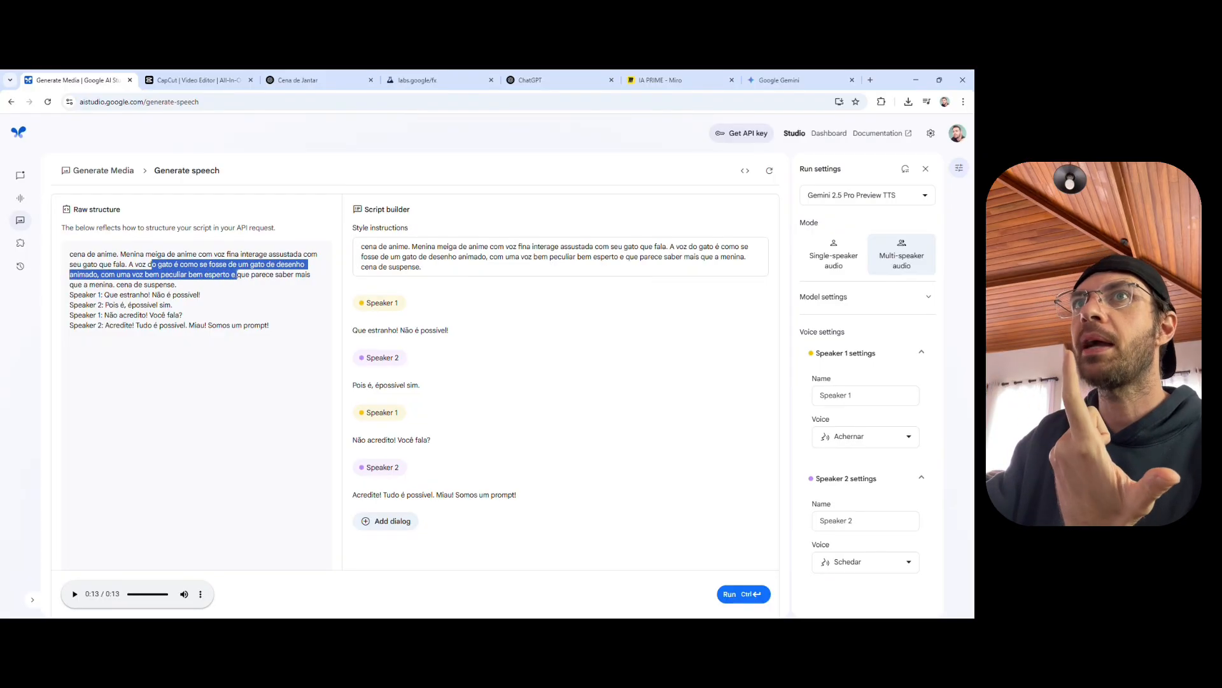
pyautogui.moveTo(247, 274); pyautogui.dragTo(219, 284)
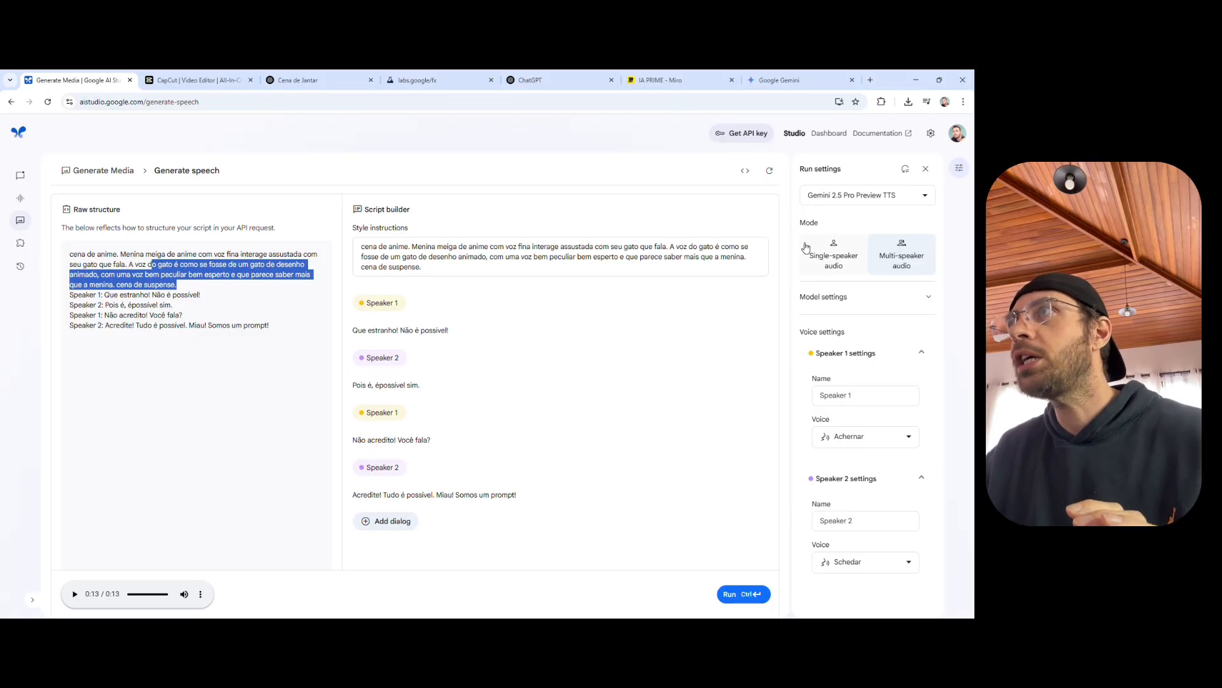
pyautogui.click(851, 196)
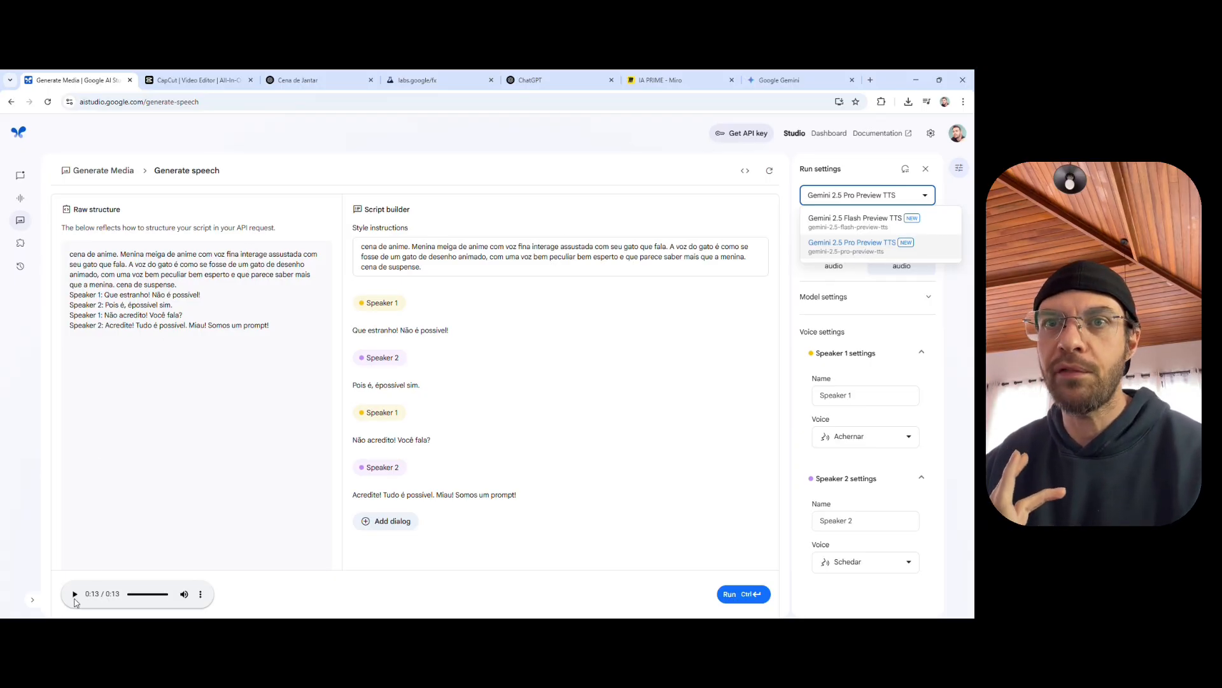
# Play the opening seconds of the generated dialogue, pause it, and bring up the Anime VEO3 folder
pyautogui.click(74, 598)
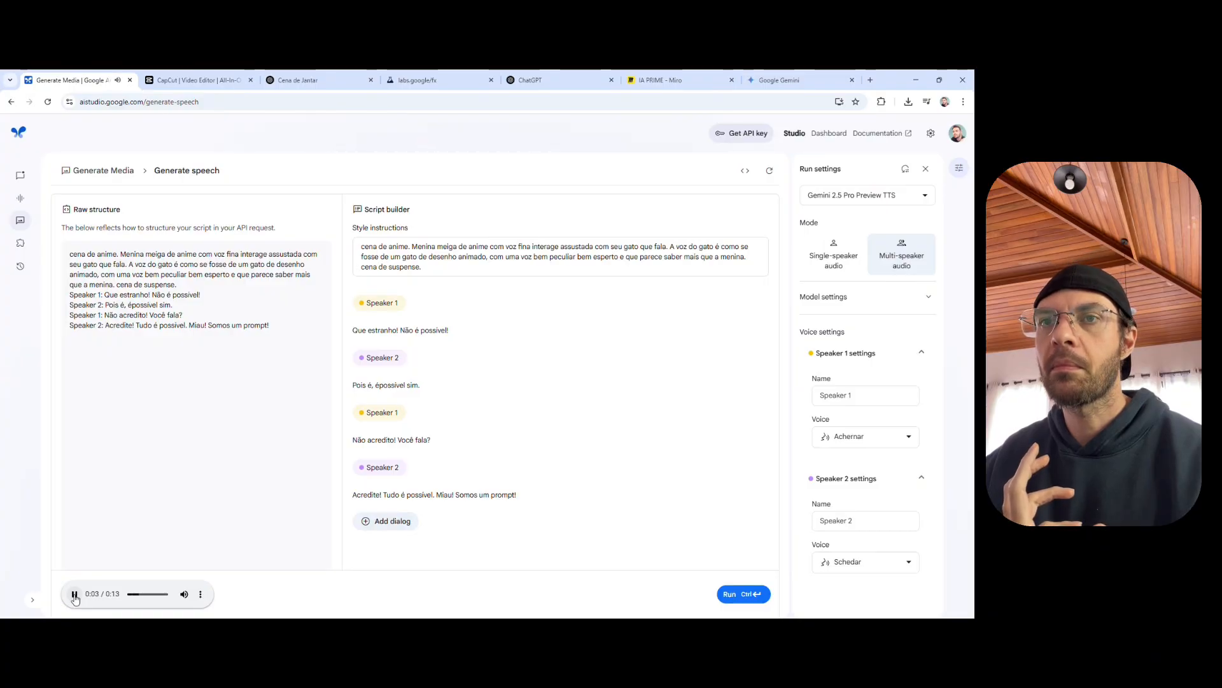
pyautogui.click(75, 595)
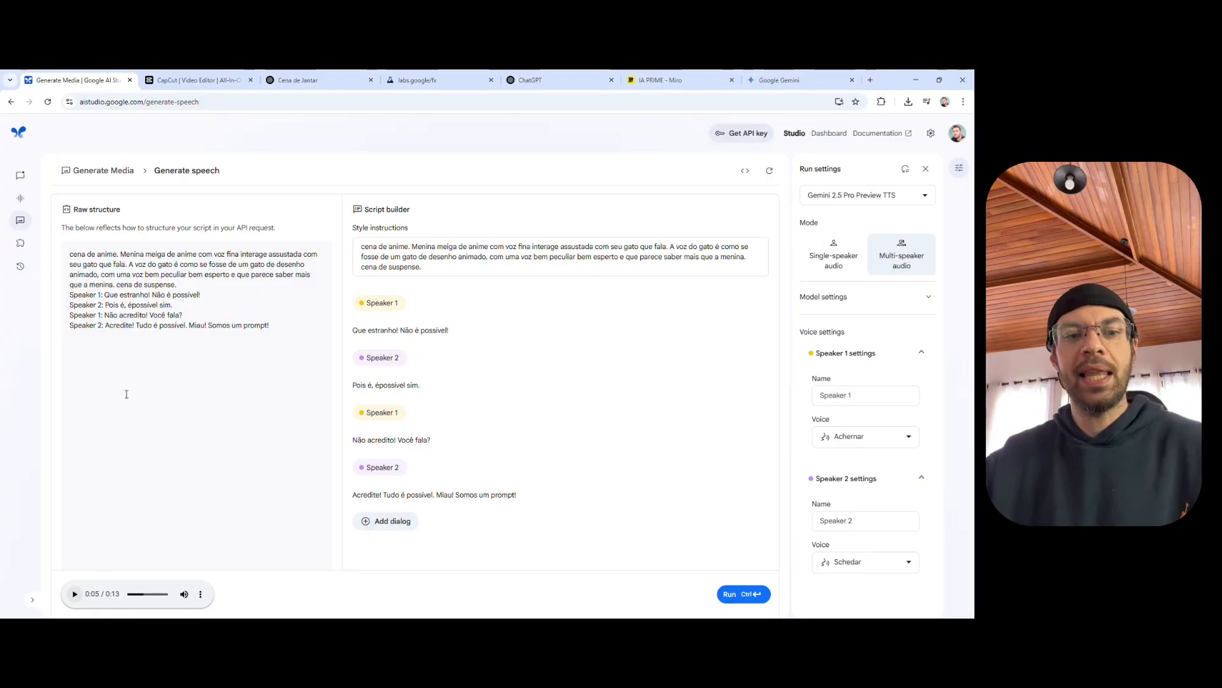
pyautogui.hotkey('alt', 'Tab')
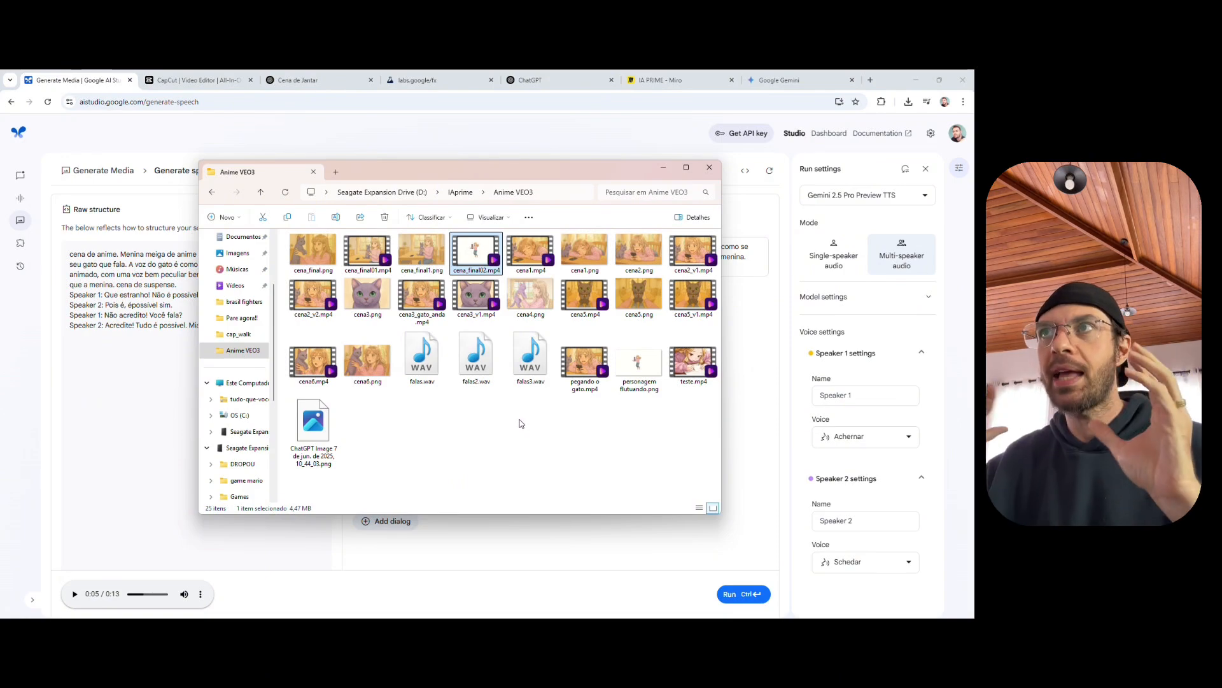
# Review the CapCut branch of the Miro workflow diagram, and look back at the Anime VEO3 folder
pyautogui.click(671, 81)
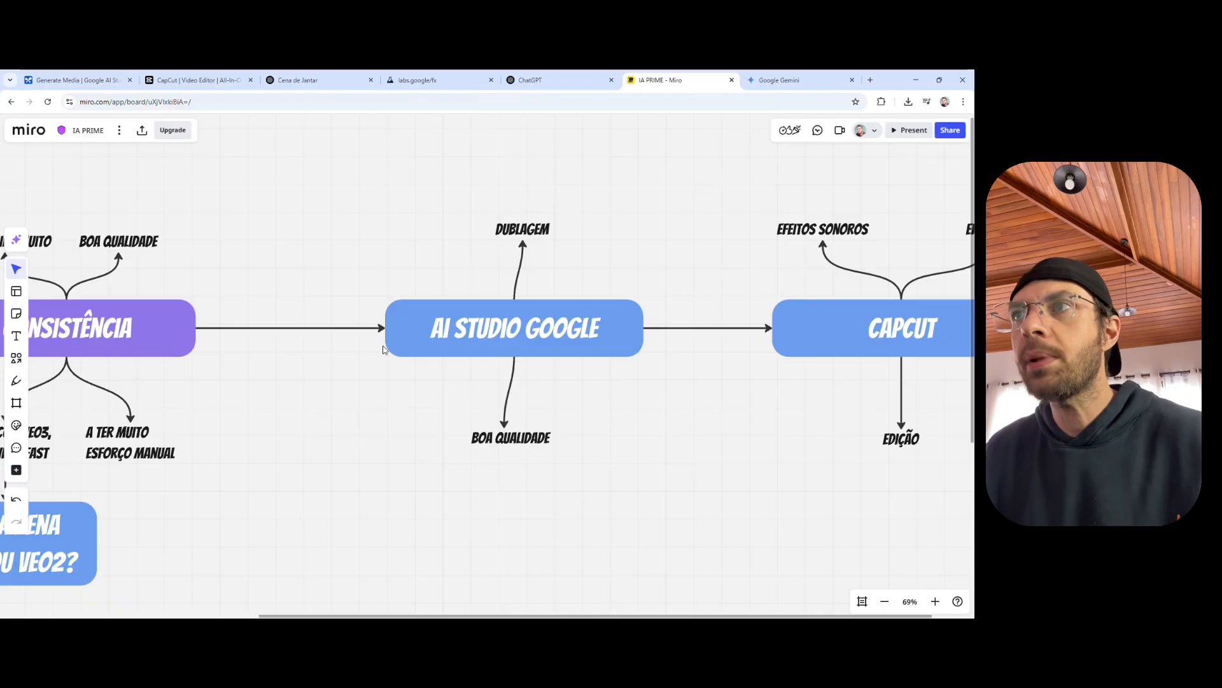
pyautogui.press('h')
pyautogui.moveTo(780, 418); pyautogui.dragTo(406, 411)
pyautogui.press('v')
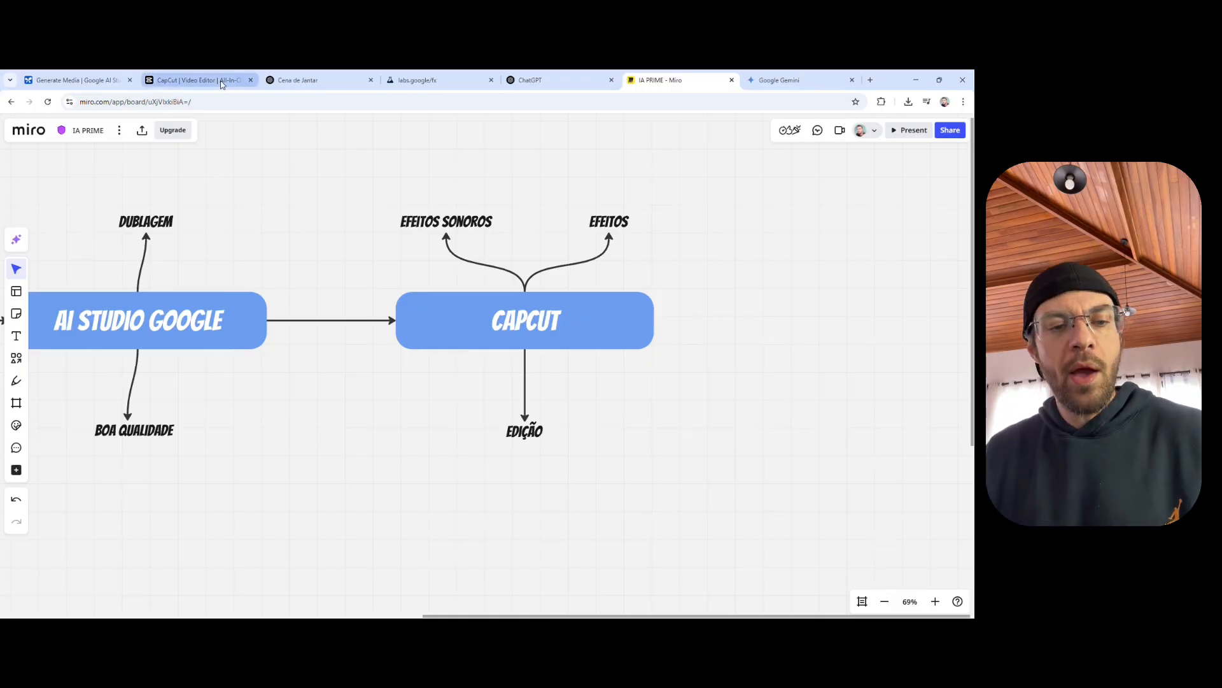
pyautogui.hotkey('alt', 'Tab')
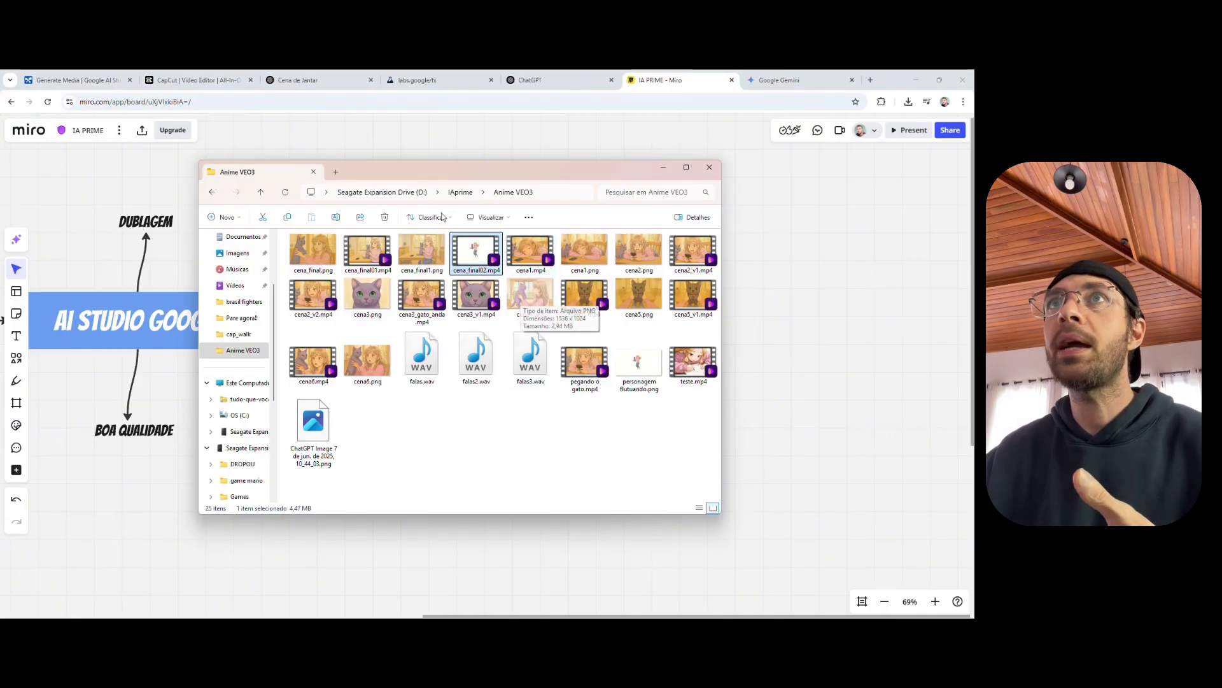
# Switch to the ANIME project in CapCut and preview the girl lifting the cat and the golden particle transition scene
pyautogui.click(211, 82)
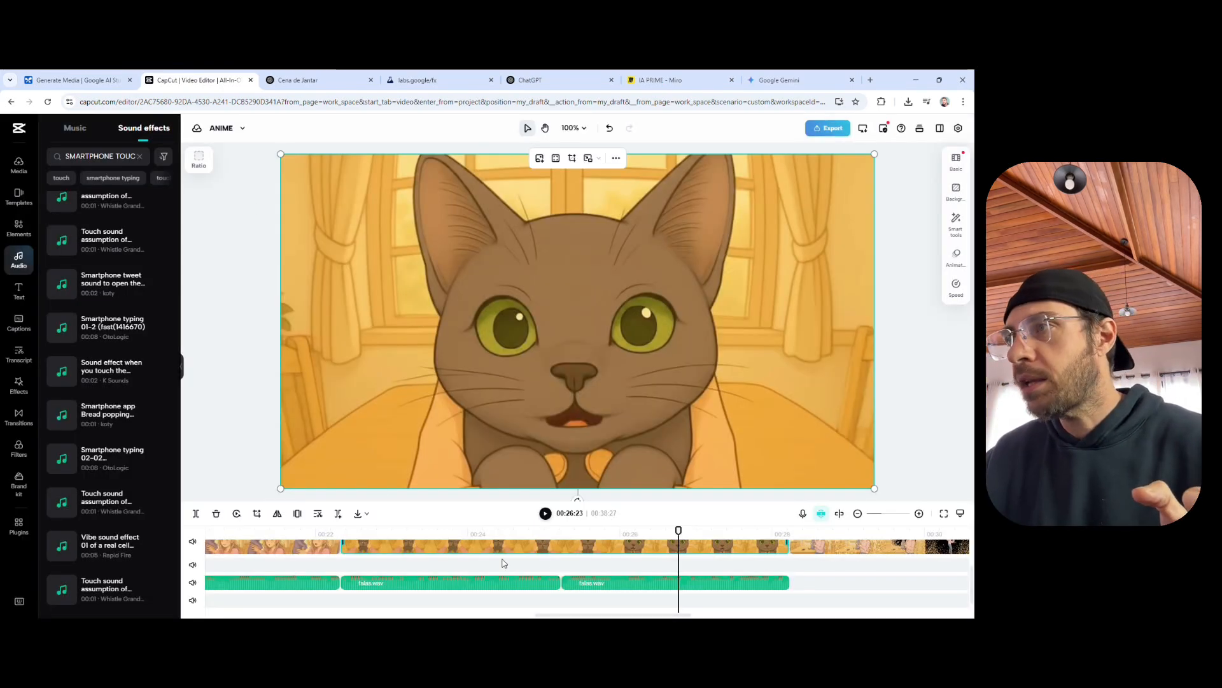
pyautogui.click(858, 515)
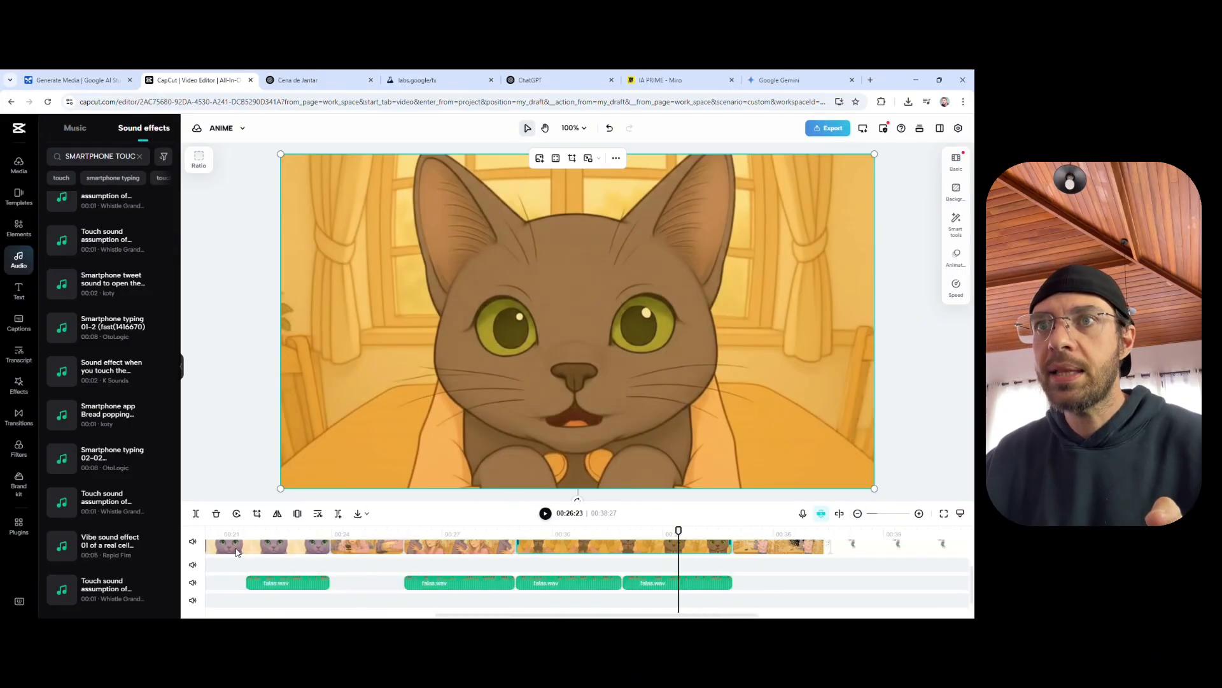
pyautogui.click(266, 546)
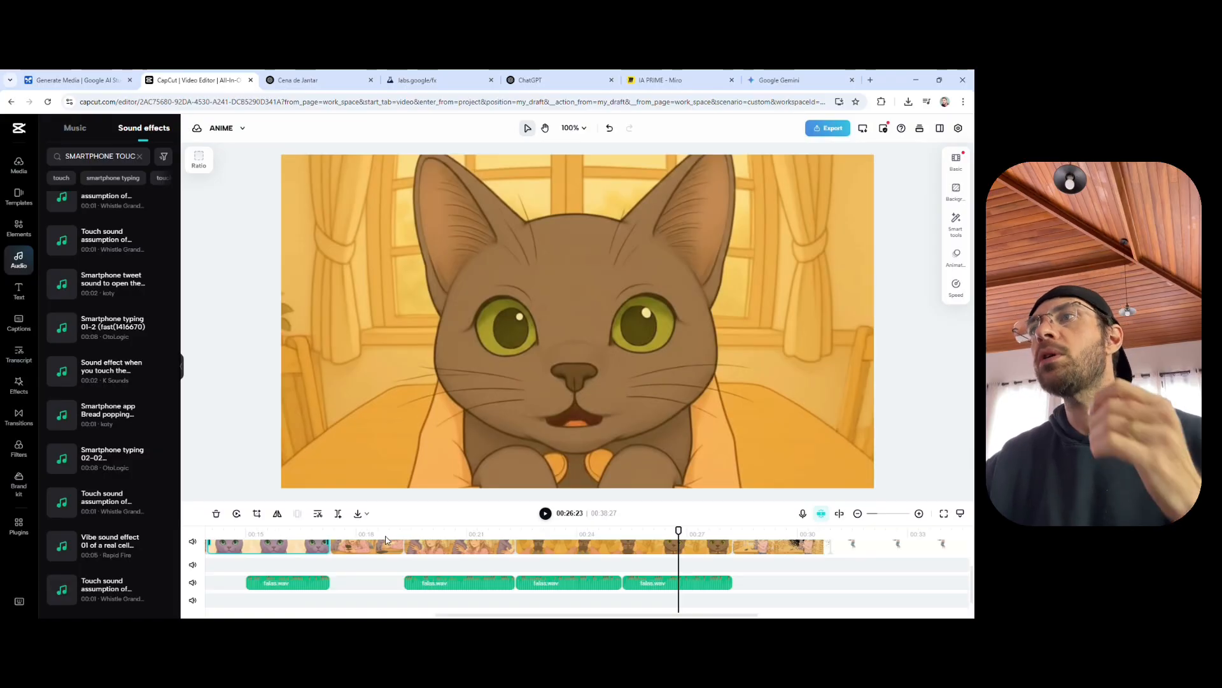
pyautogui.click(385, 533)
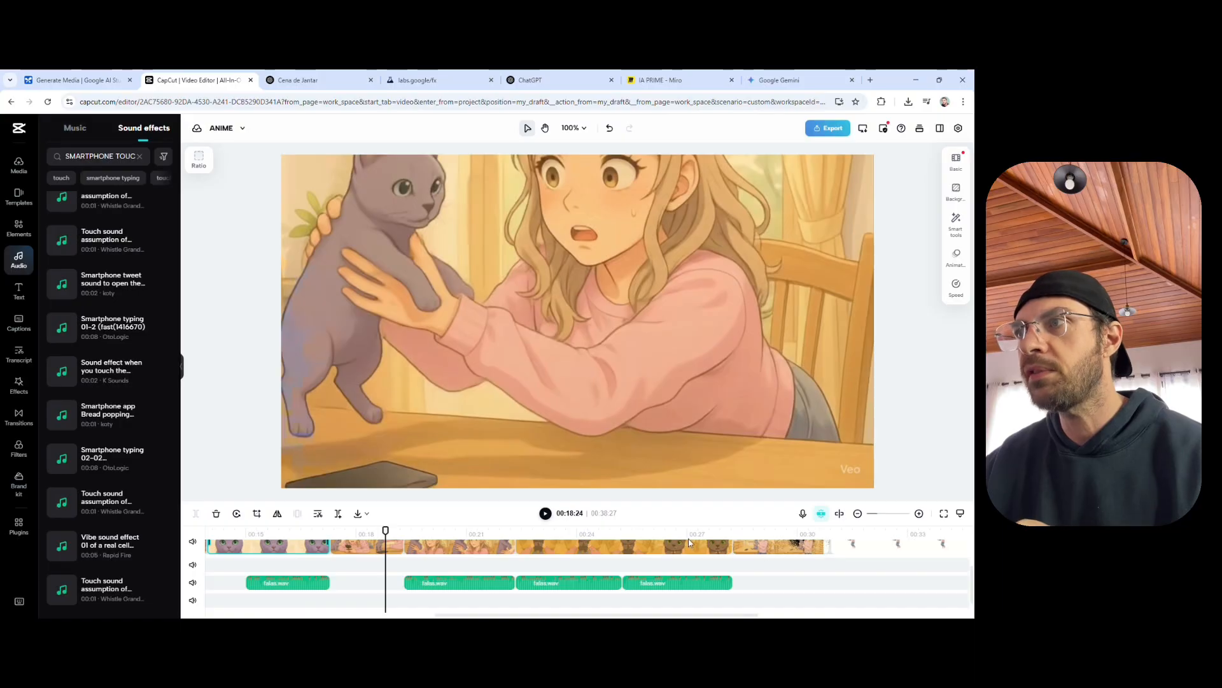
pyautogui.click(771, 535)
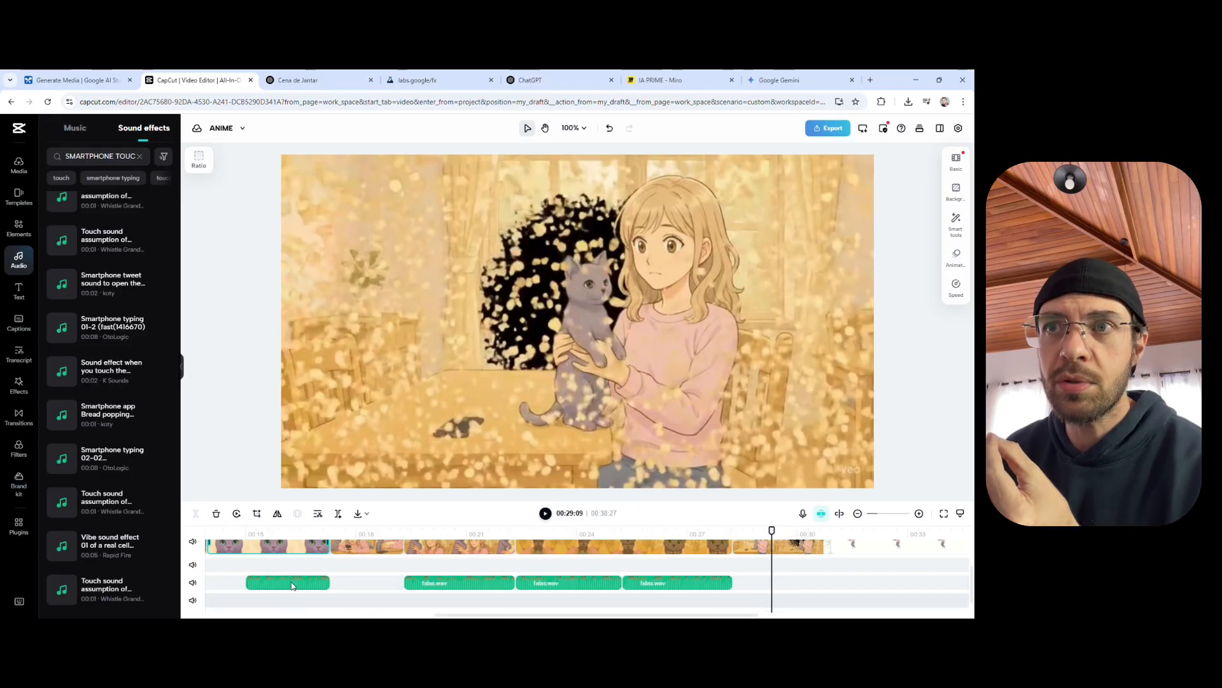
# Show the green-eyed cat close-up around 00:16, selecting its falas.wav voice clip and the matching video clip
pyautogui.click(290, 538)
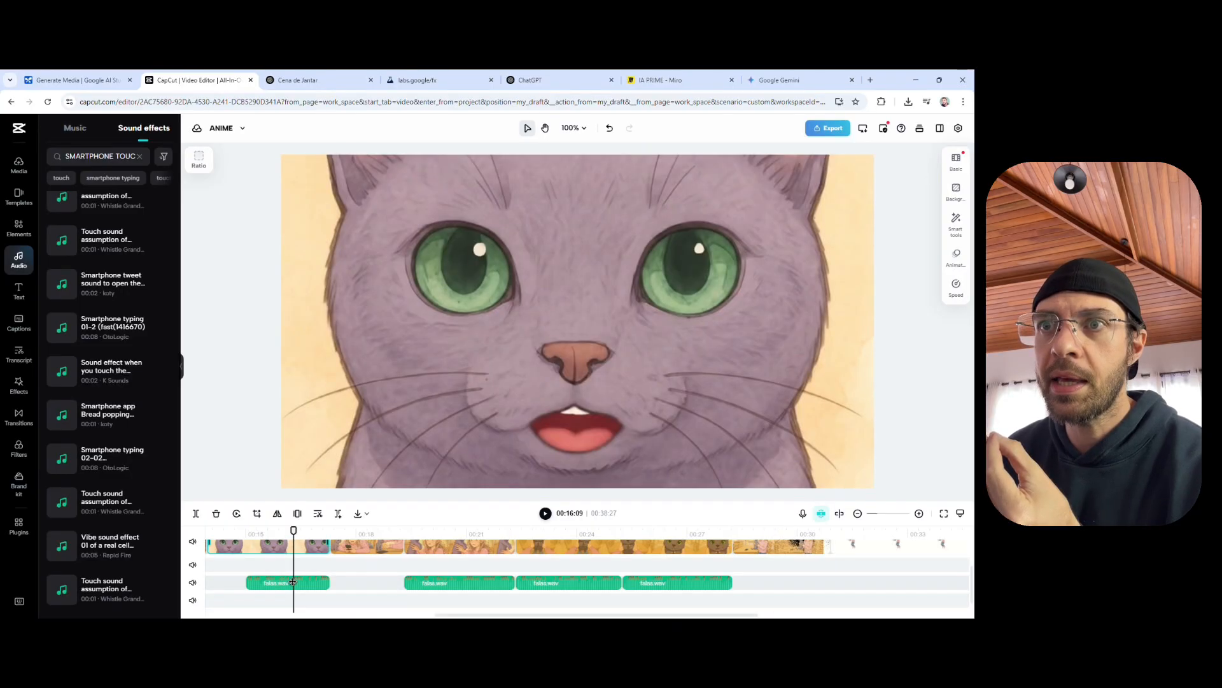
pyautogui.click(294, 586)
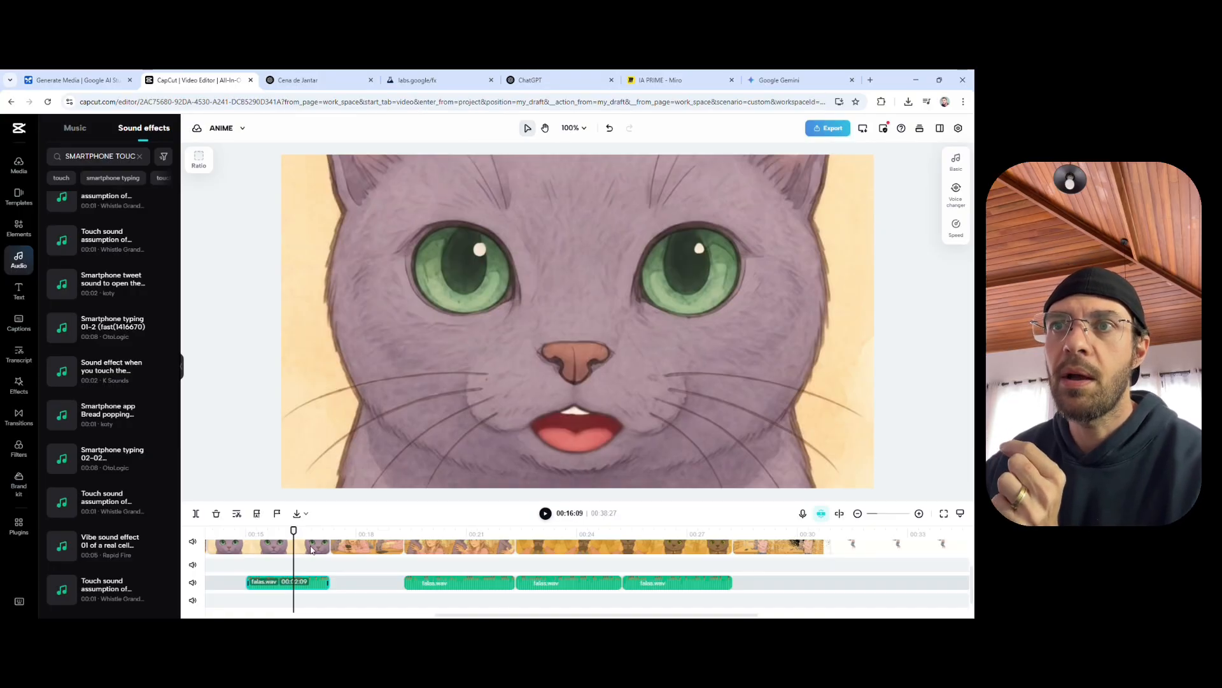
pyautogui.click(295, 548)
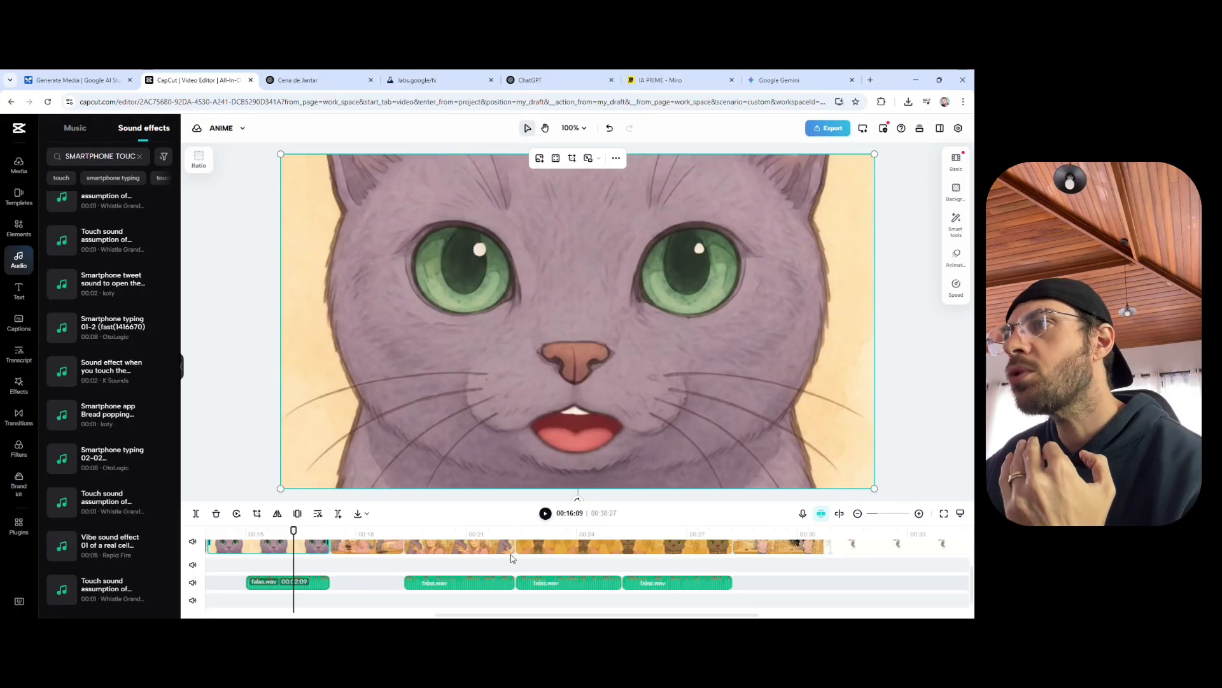
# Return to the golden particle scene around 00:29 and preview the Smartphone tweet sound effect
pyautogui.click(773, 535)
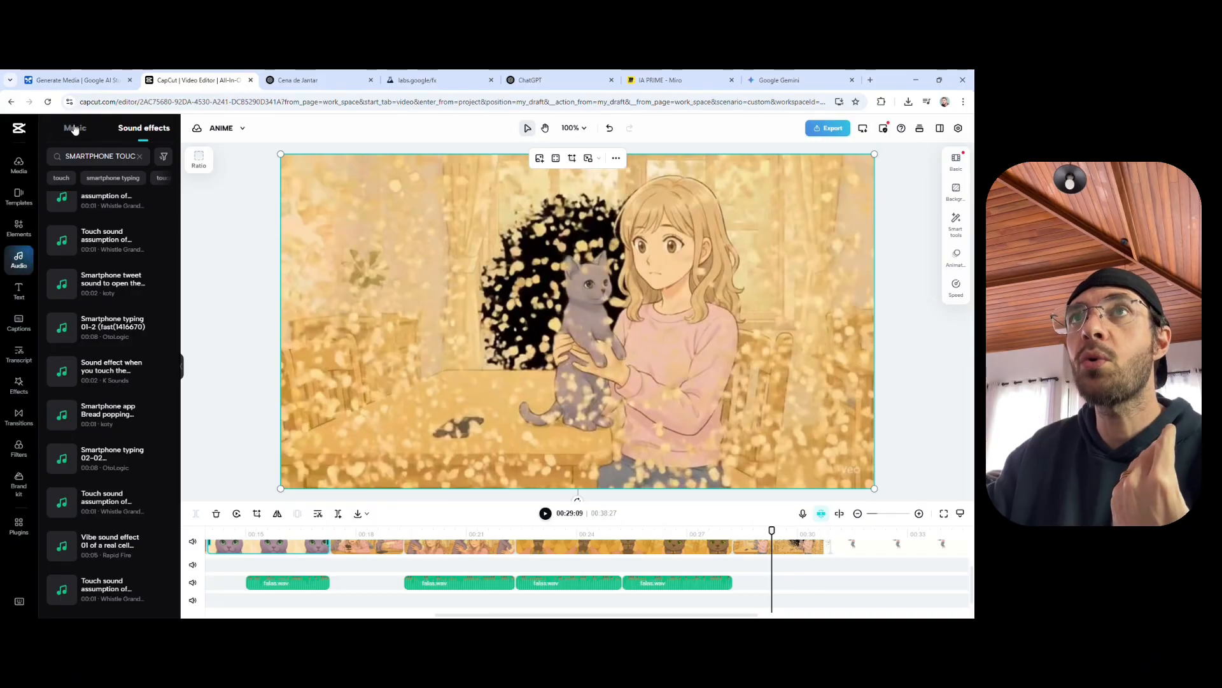
pyautogui.click(110, 282)
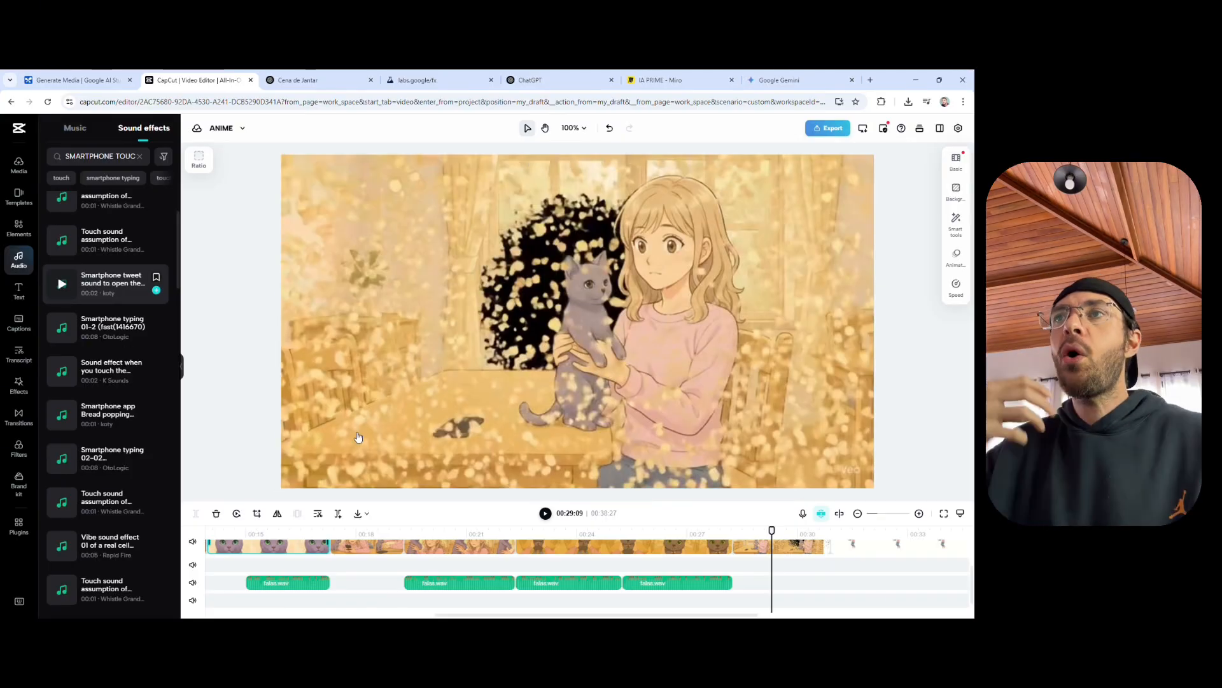